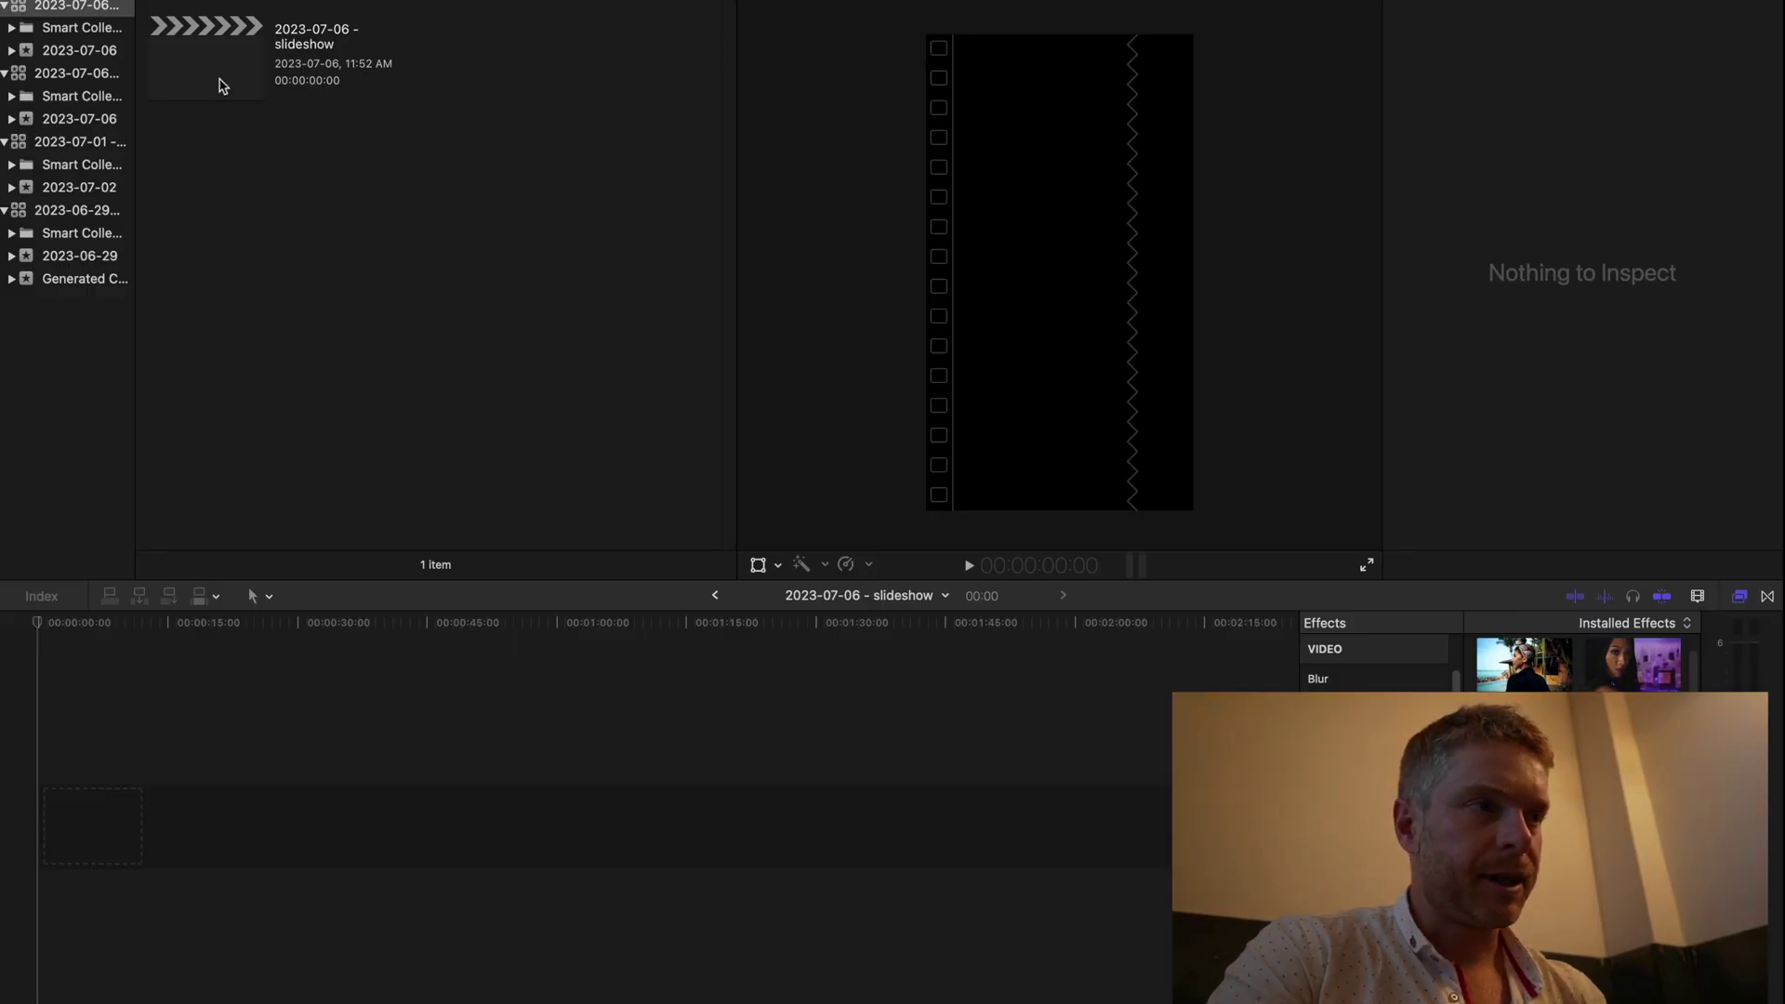
Step: Select all the JPEG photos in the 2023-07-01 - collison conference folder and add them to the slideshow project's timeline
{"action": "left_click", "coordinate": [224, 86]}
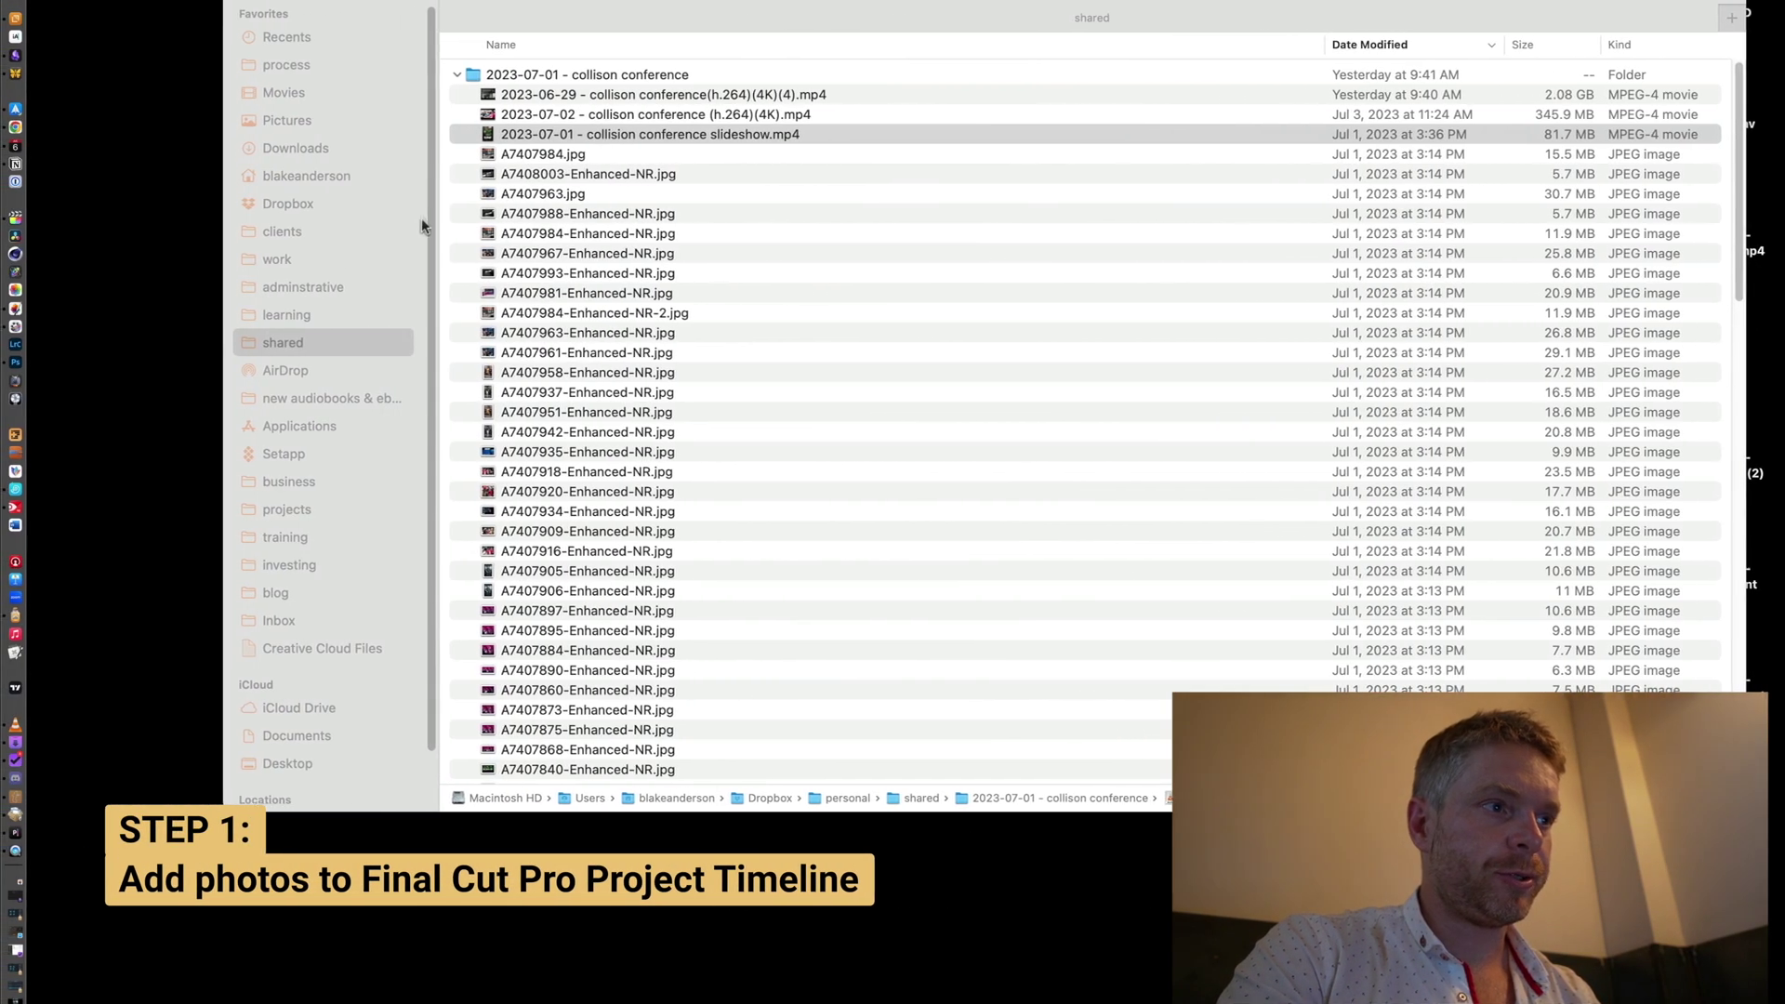
{"action": "left_click", "coordinate": [577, 137]}
{"action": "left_click", "coordinate": [578, 154]}
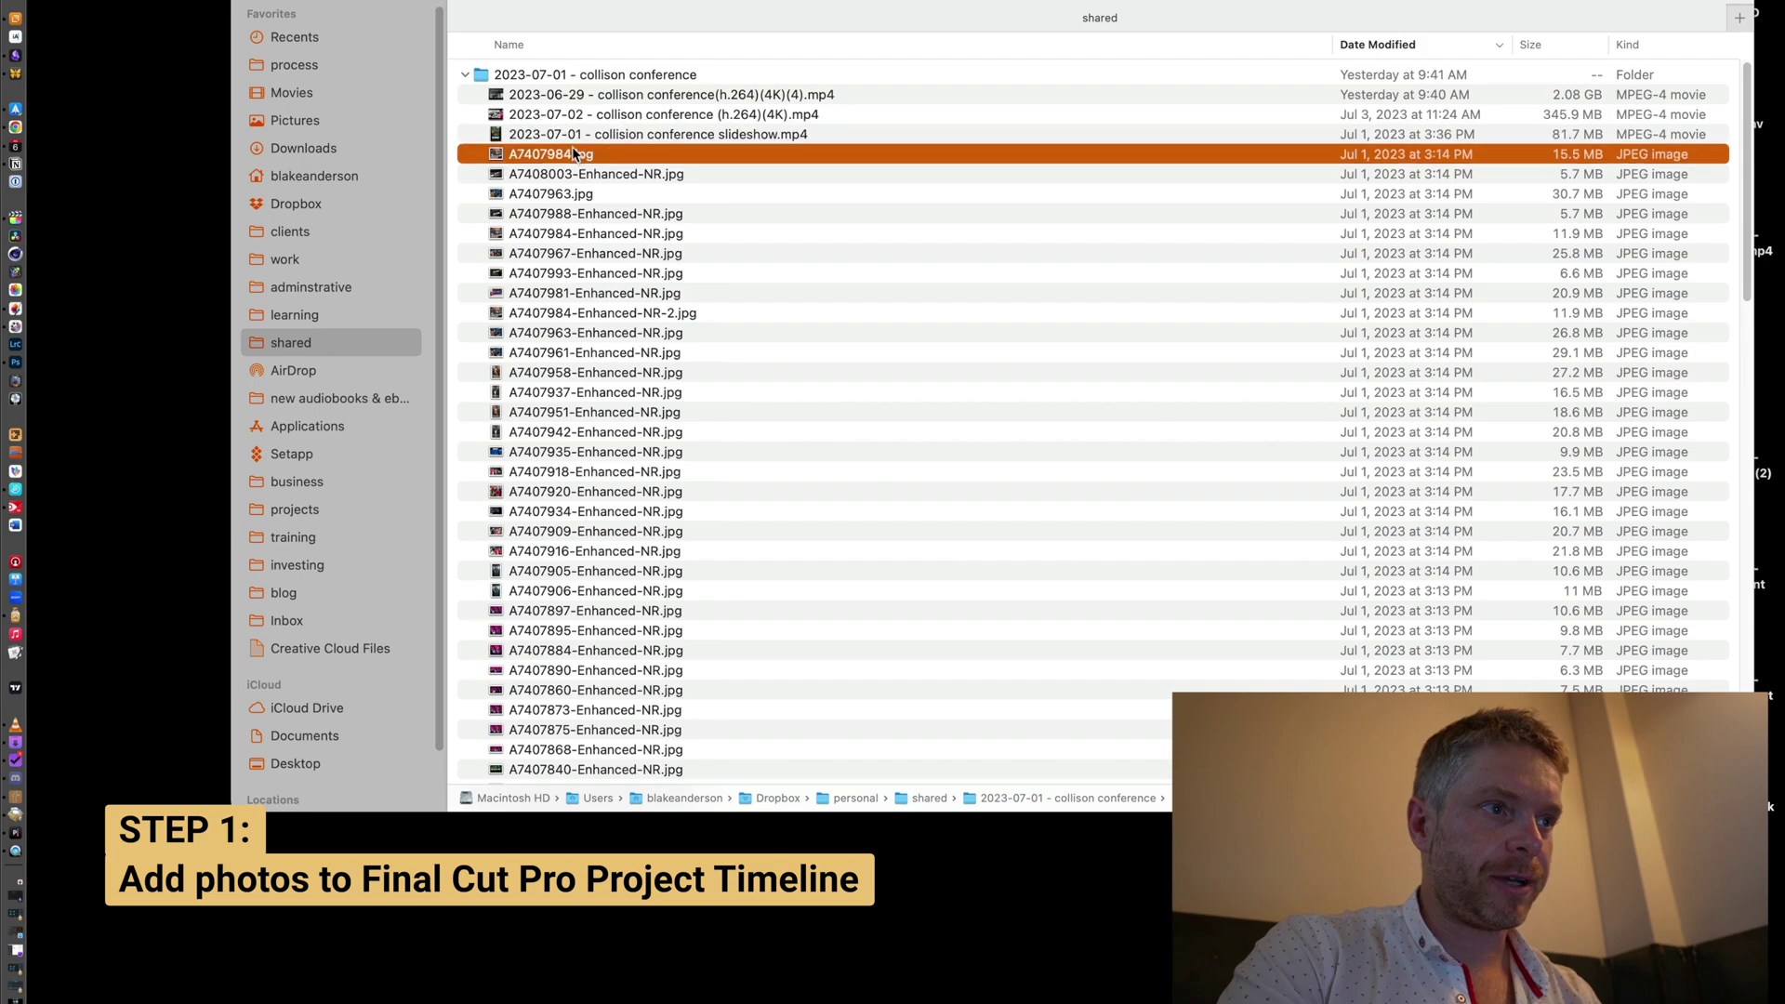
{"action": "scroll", "coordinate": [577, 153], "scroll_direction": "down", "scroll_amount": 5}
{"action": "left_click", "coordinate": [651, 505], "text": "shift"}
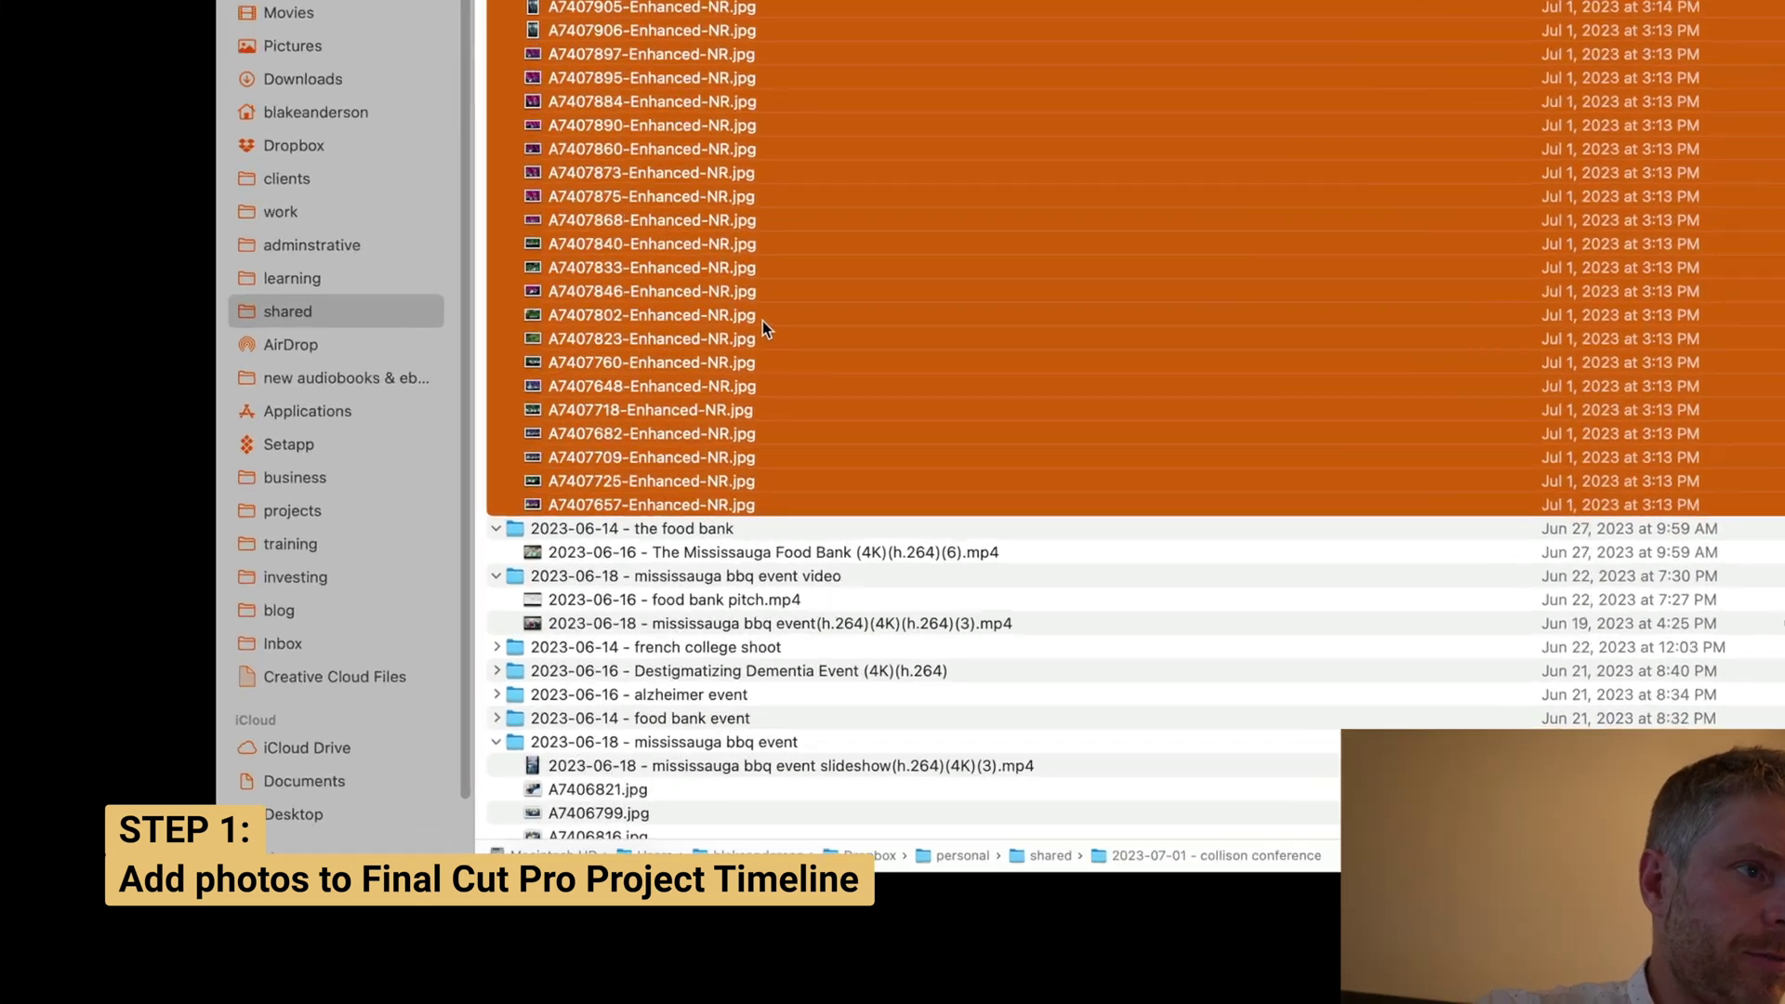
{"action": "left_click_drag", "start_coordinate": [692, 354], "coordinate": [777, 219]}
{"action": "left_click_drag", "start_coordinate": [920, 219], "coordinate": [1481, 1003]}
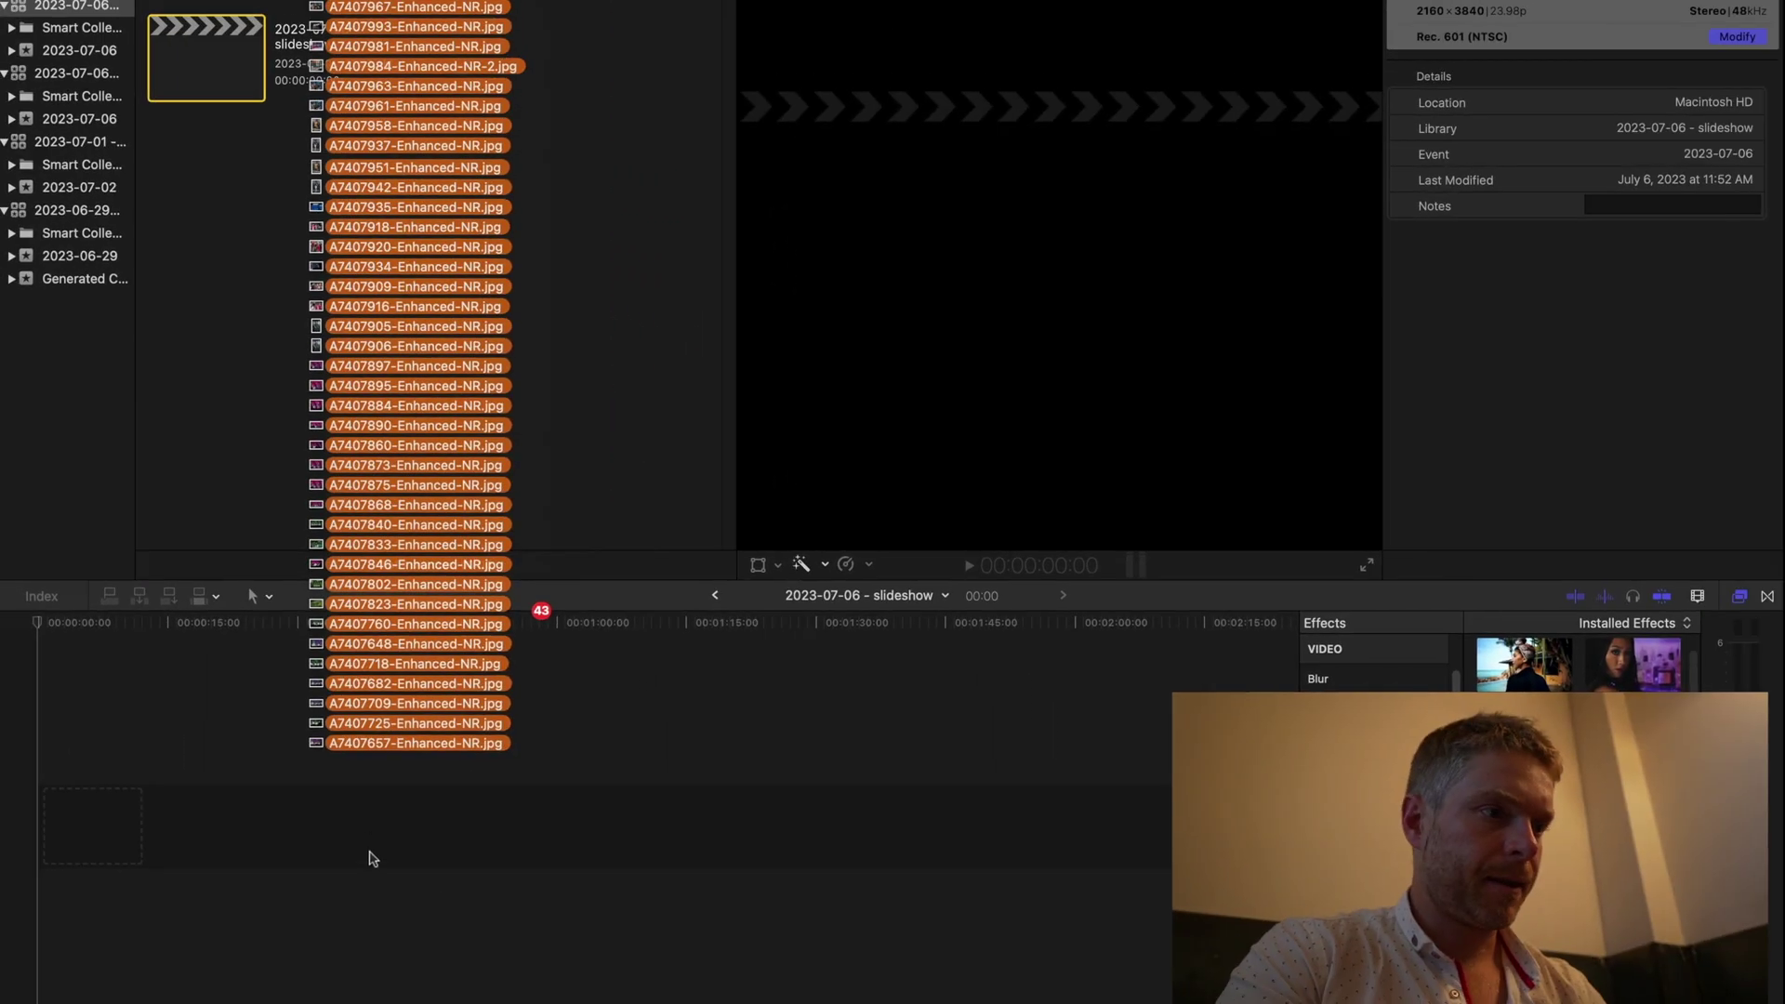
{"action": "left_click_drag", "start_coordinate": [373, 857], "coordinate": [373, 857]}
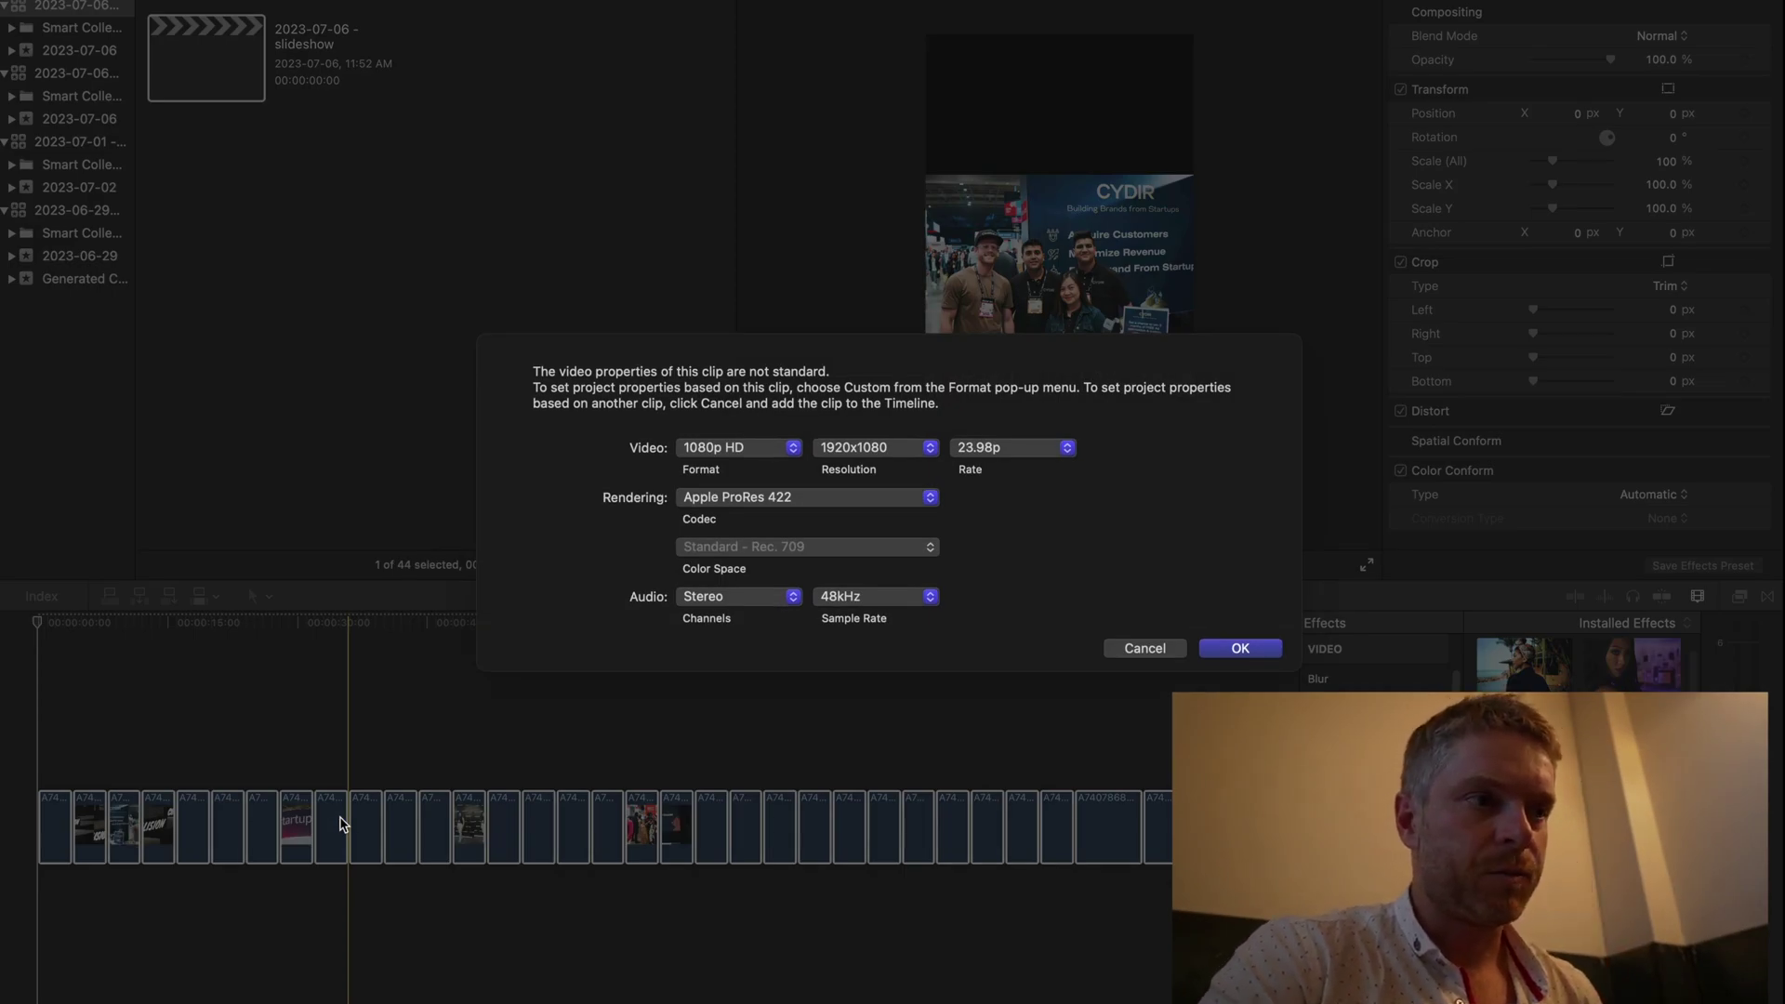
Step: Set the project's video format to Vertical with a resolution of 2160x3840
{"action": "left_click", "coordinate": [739, 454]}
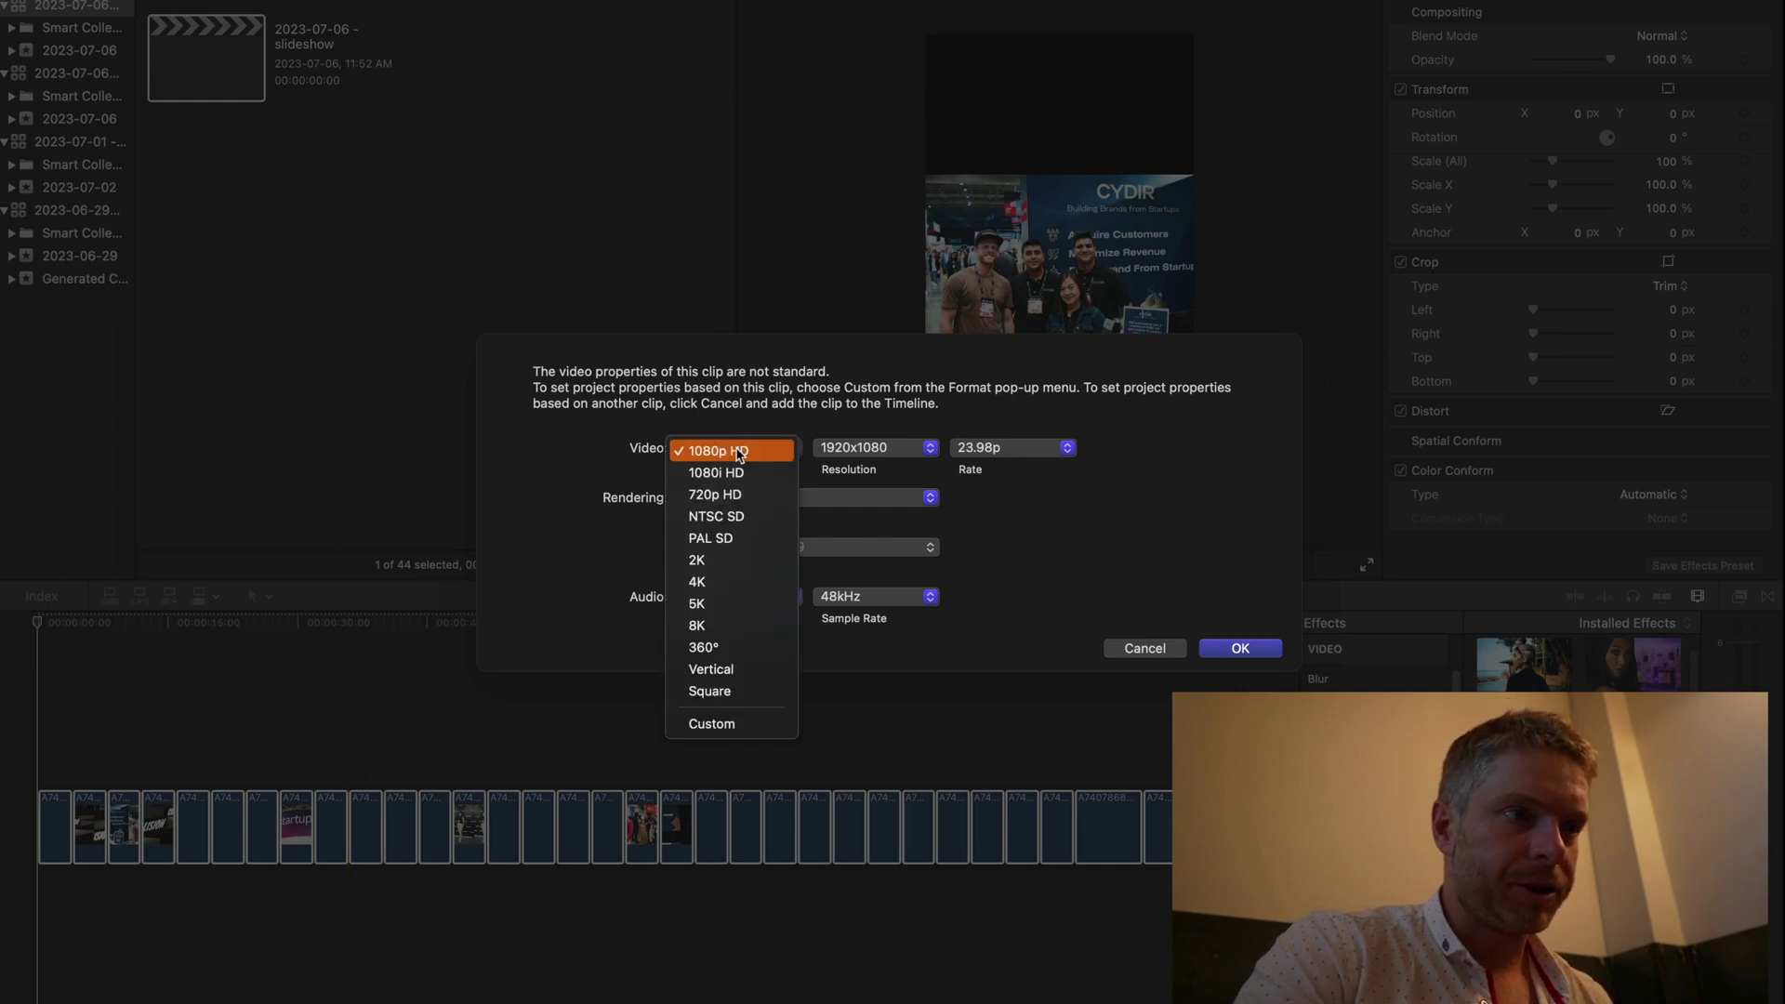
{"action": "left_click", "coordinate": [713, 668]}
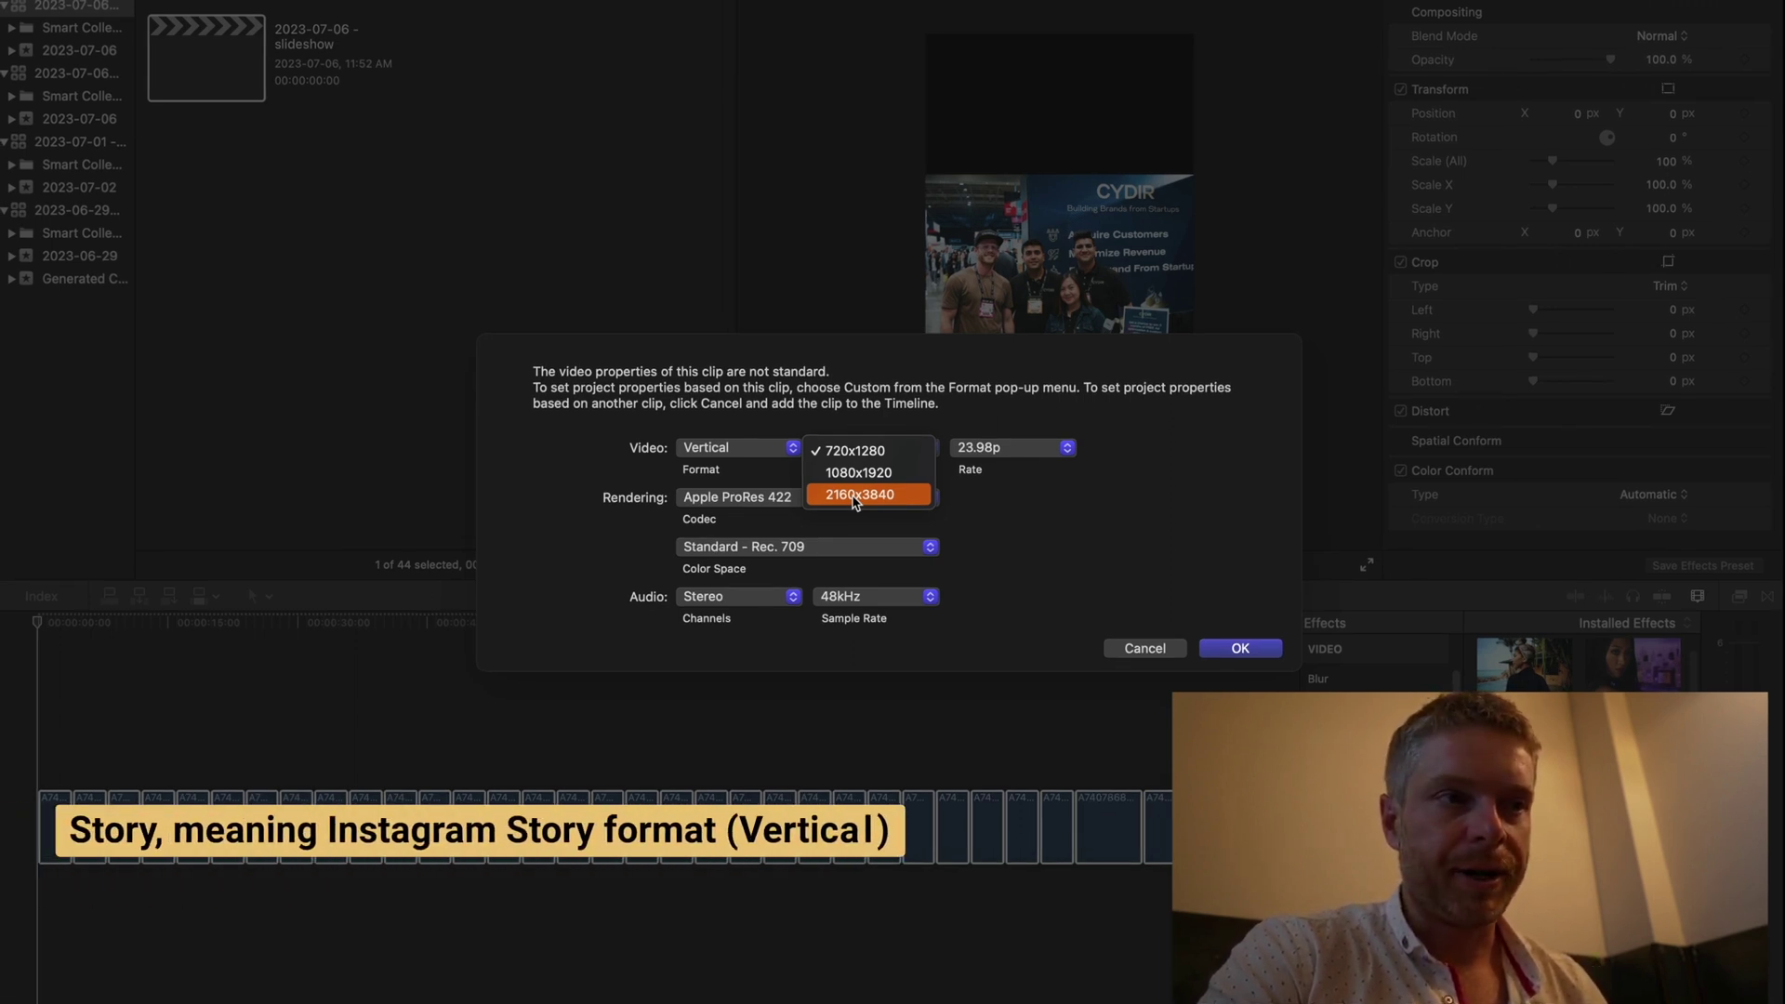
{"action": "left_click", "coordinate": [857, 496]}
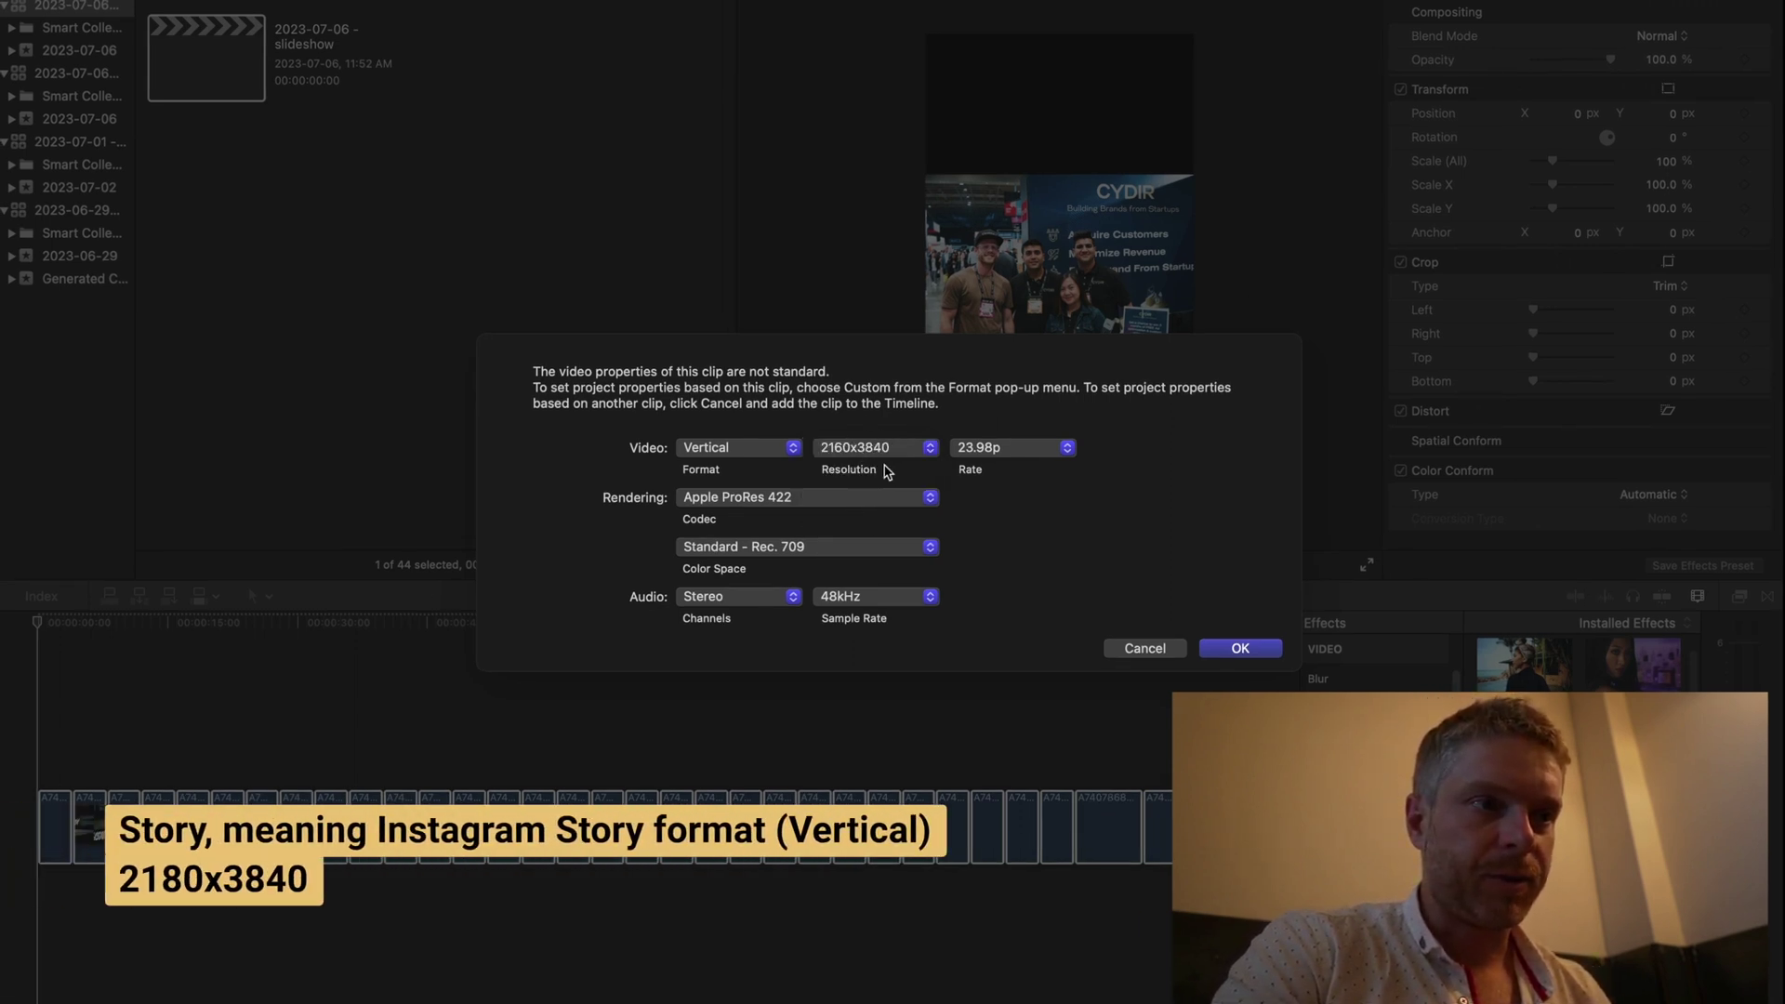
{"action": "left_click", "coordinate": [1240, 648]}
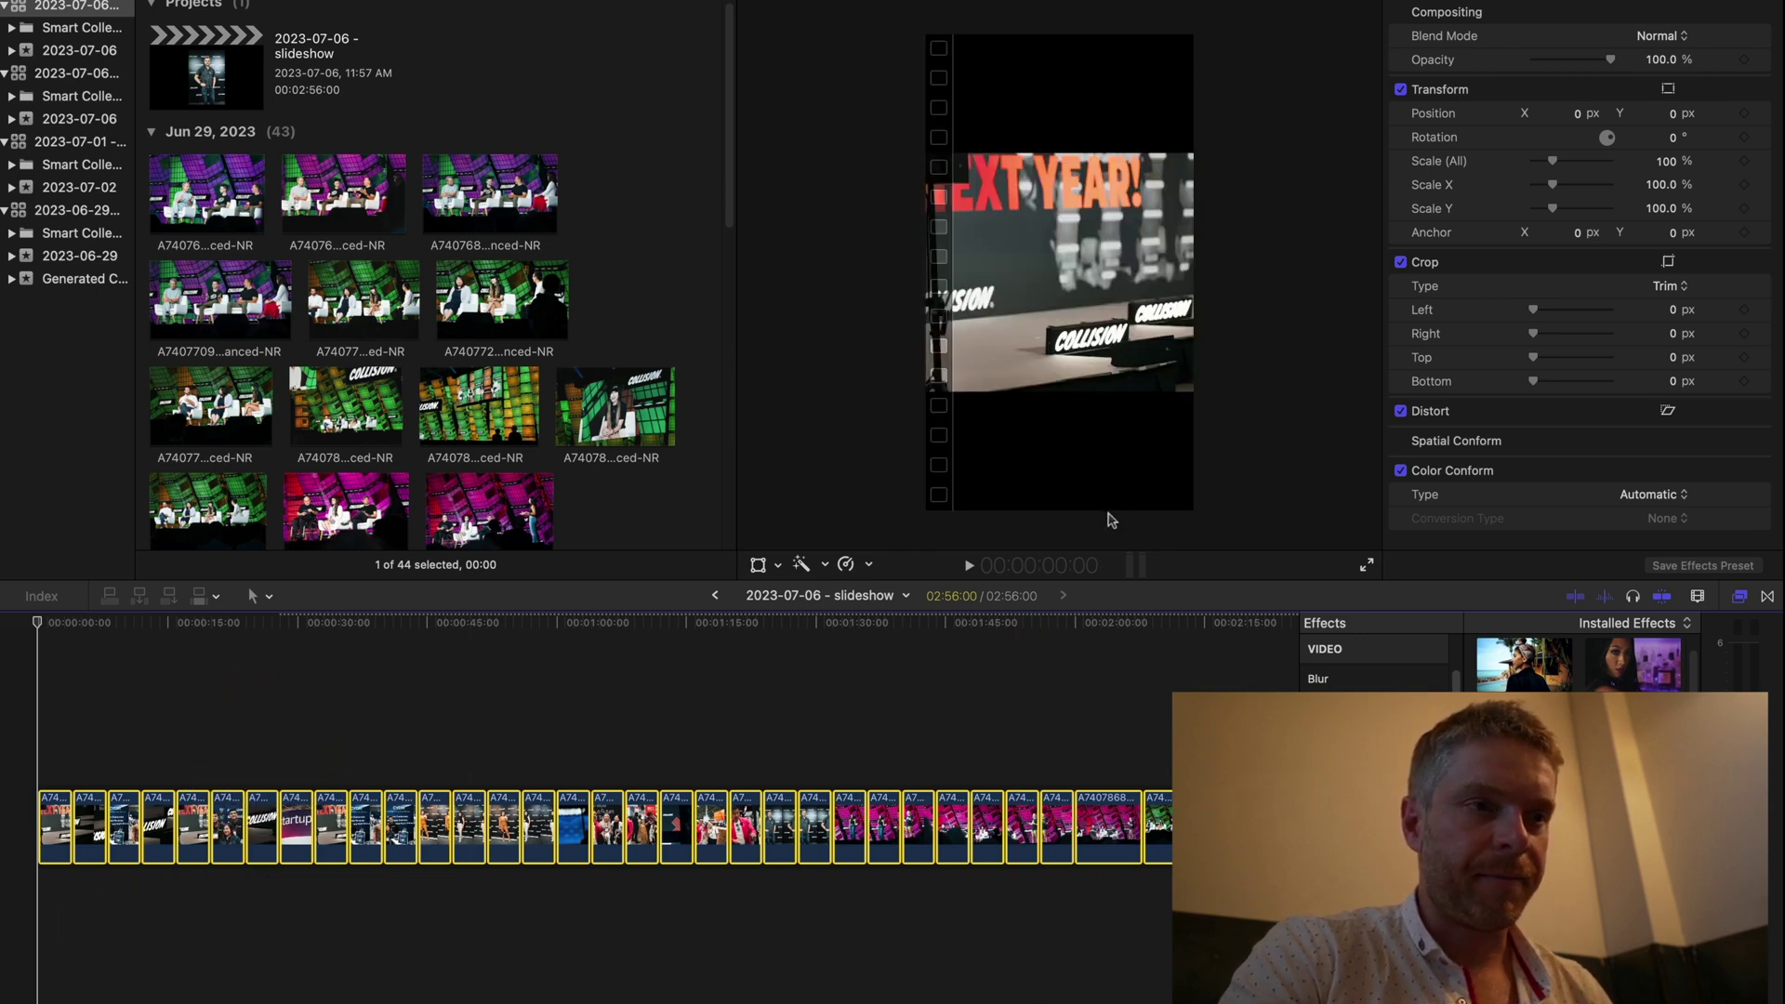
Step: Change the duration of all selected photos in the timeline to 1:06 (1 second 6 frames)
{"action": "key", "text": "super+minus"}
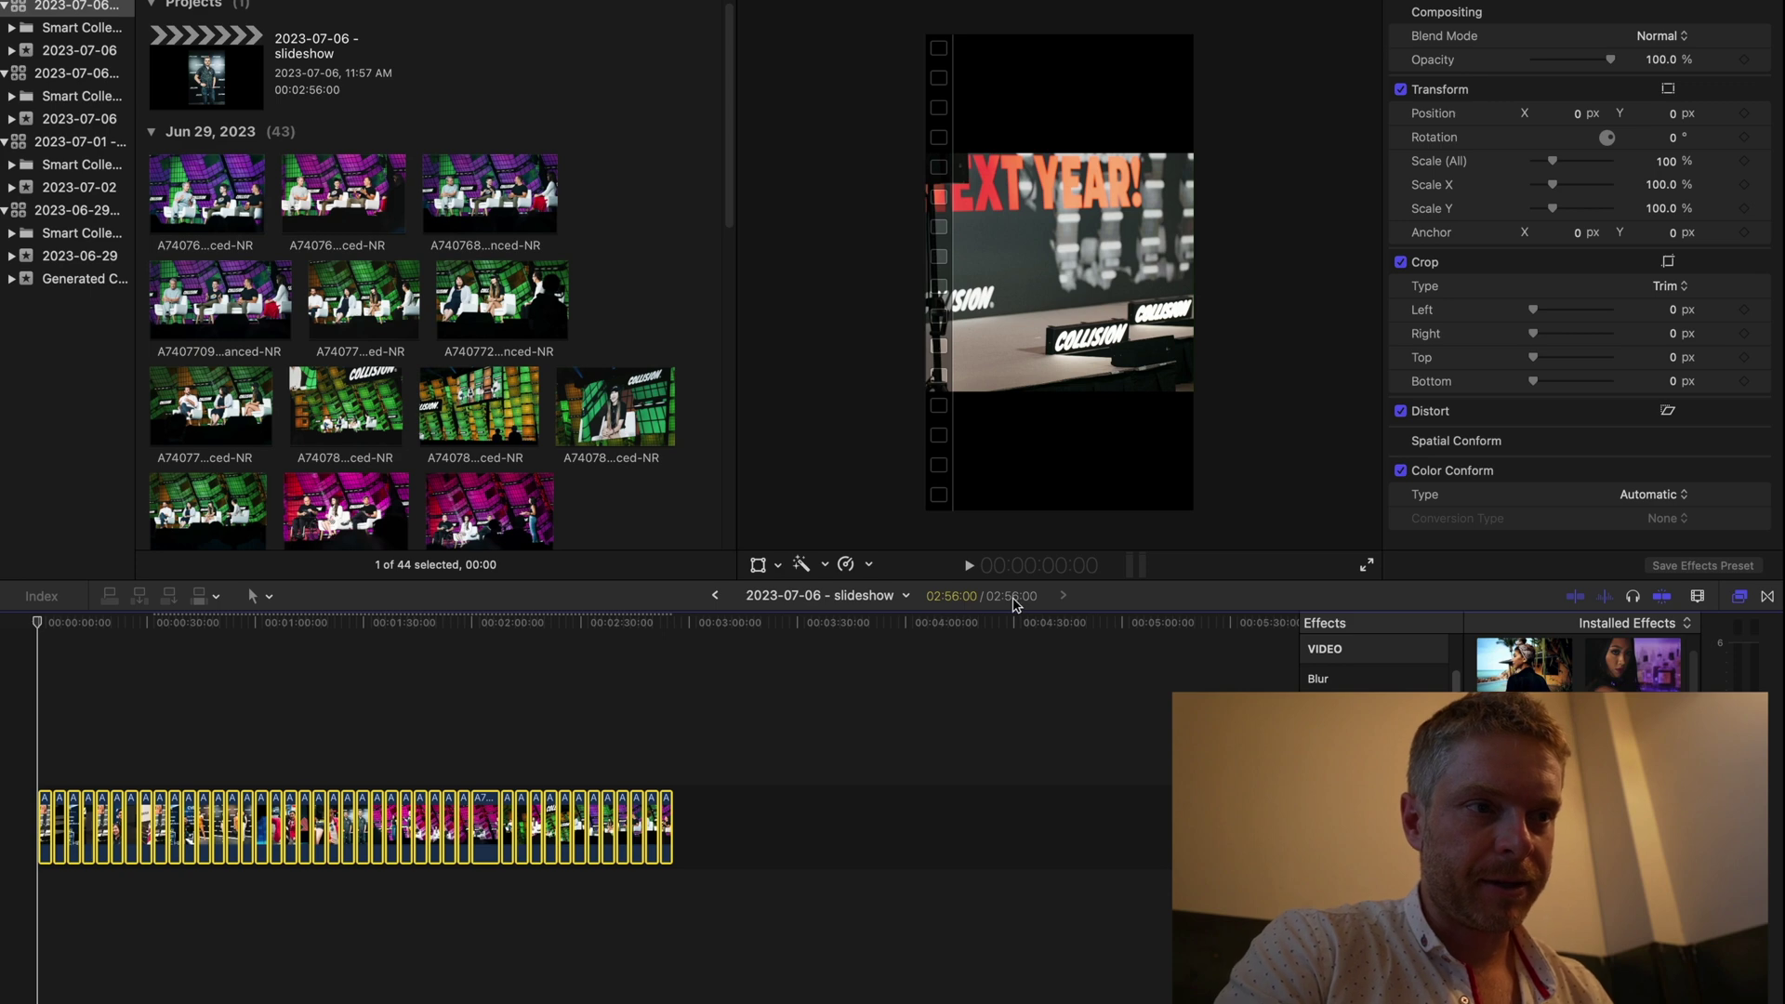
{"action": "key", "text": "ctrl+d"}
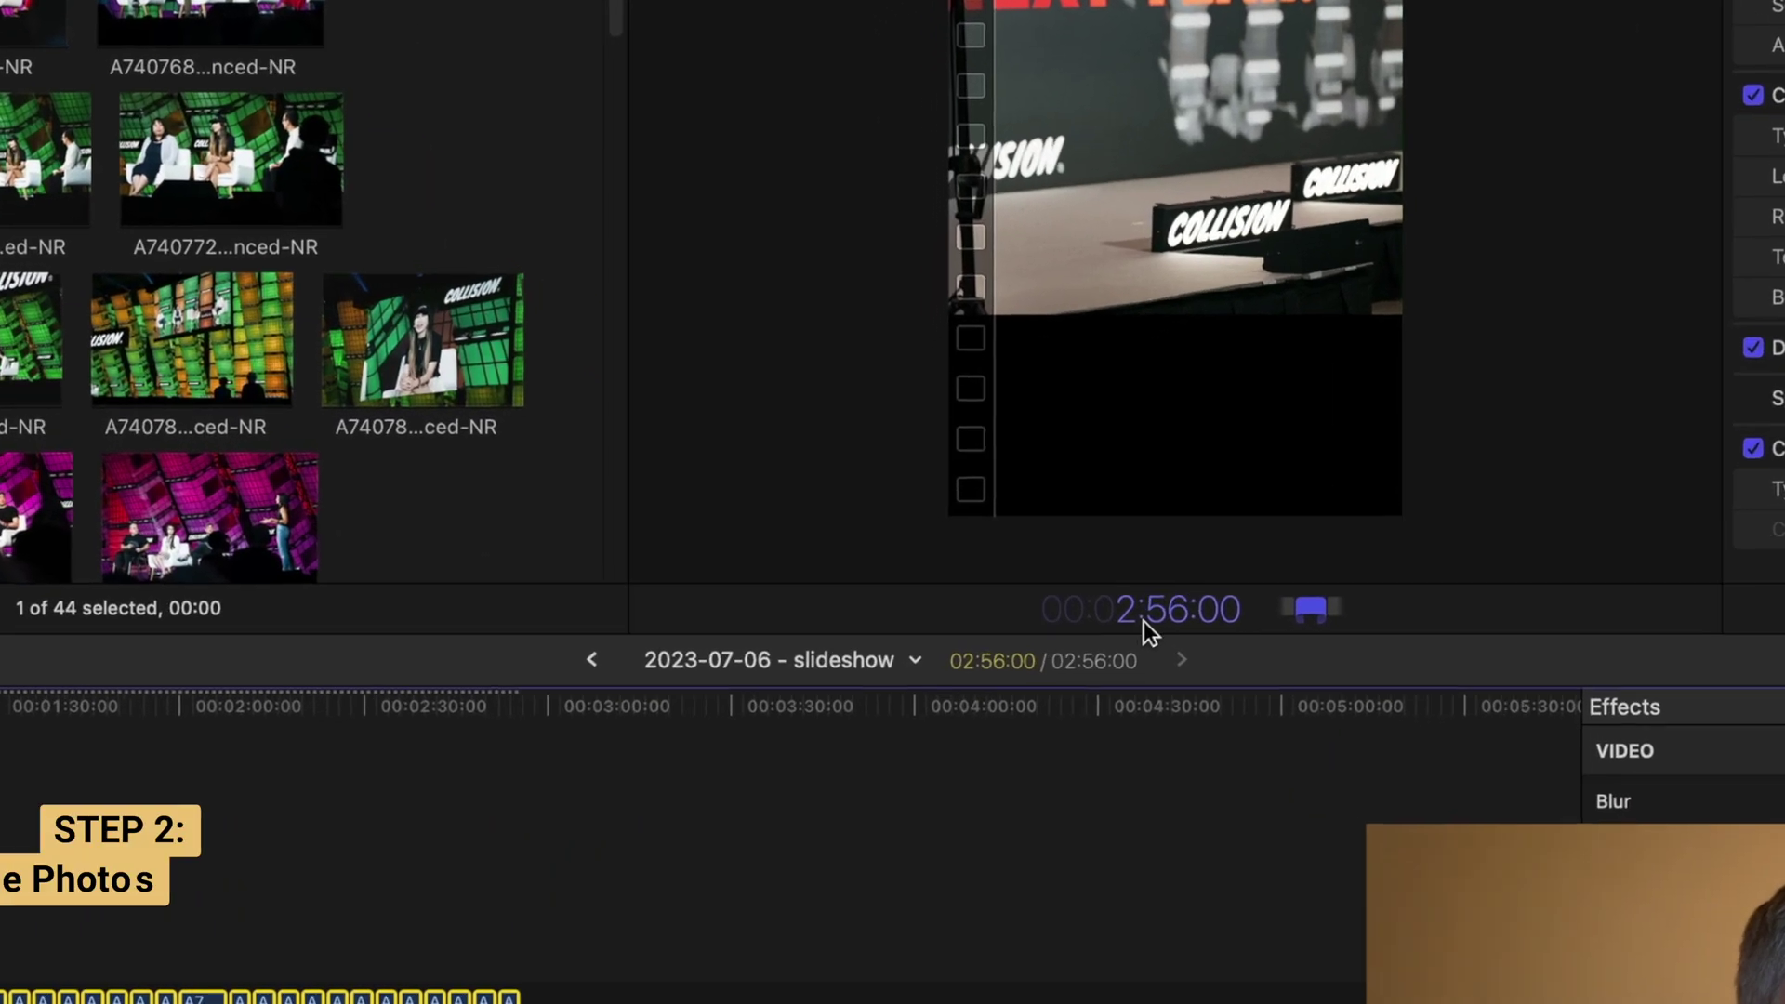
{"action": "type", "text": "106"}
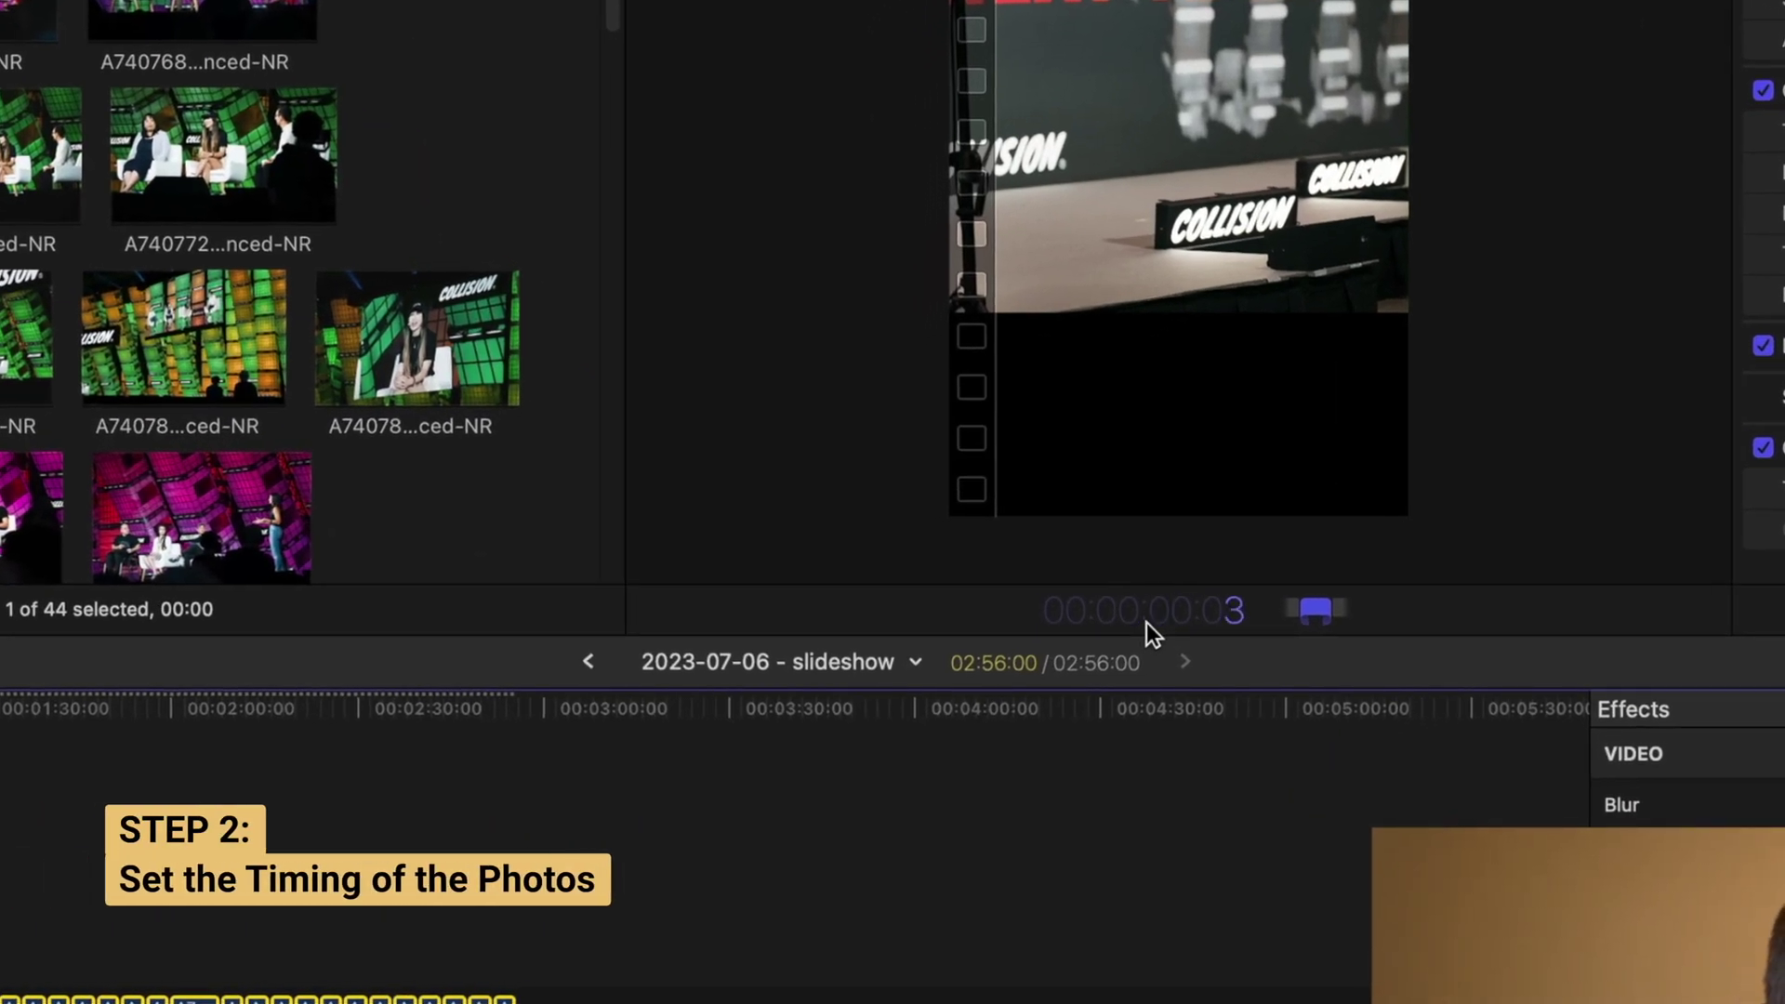
{"action": "key", "text": "Return"}
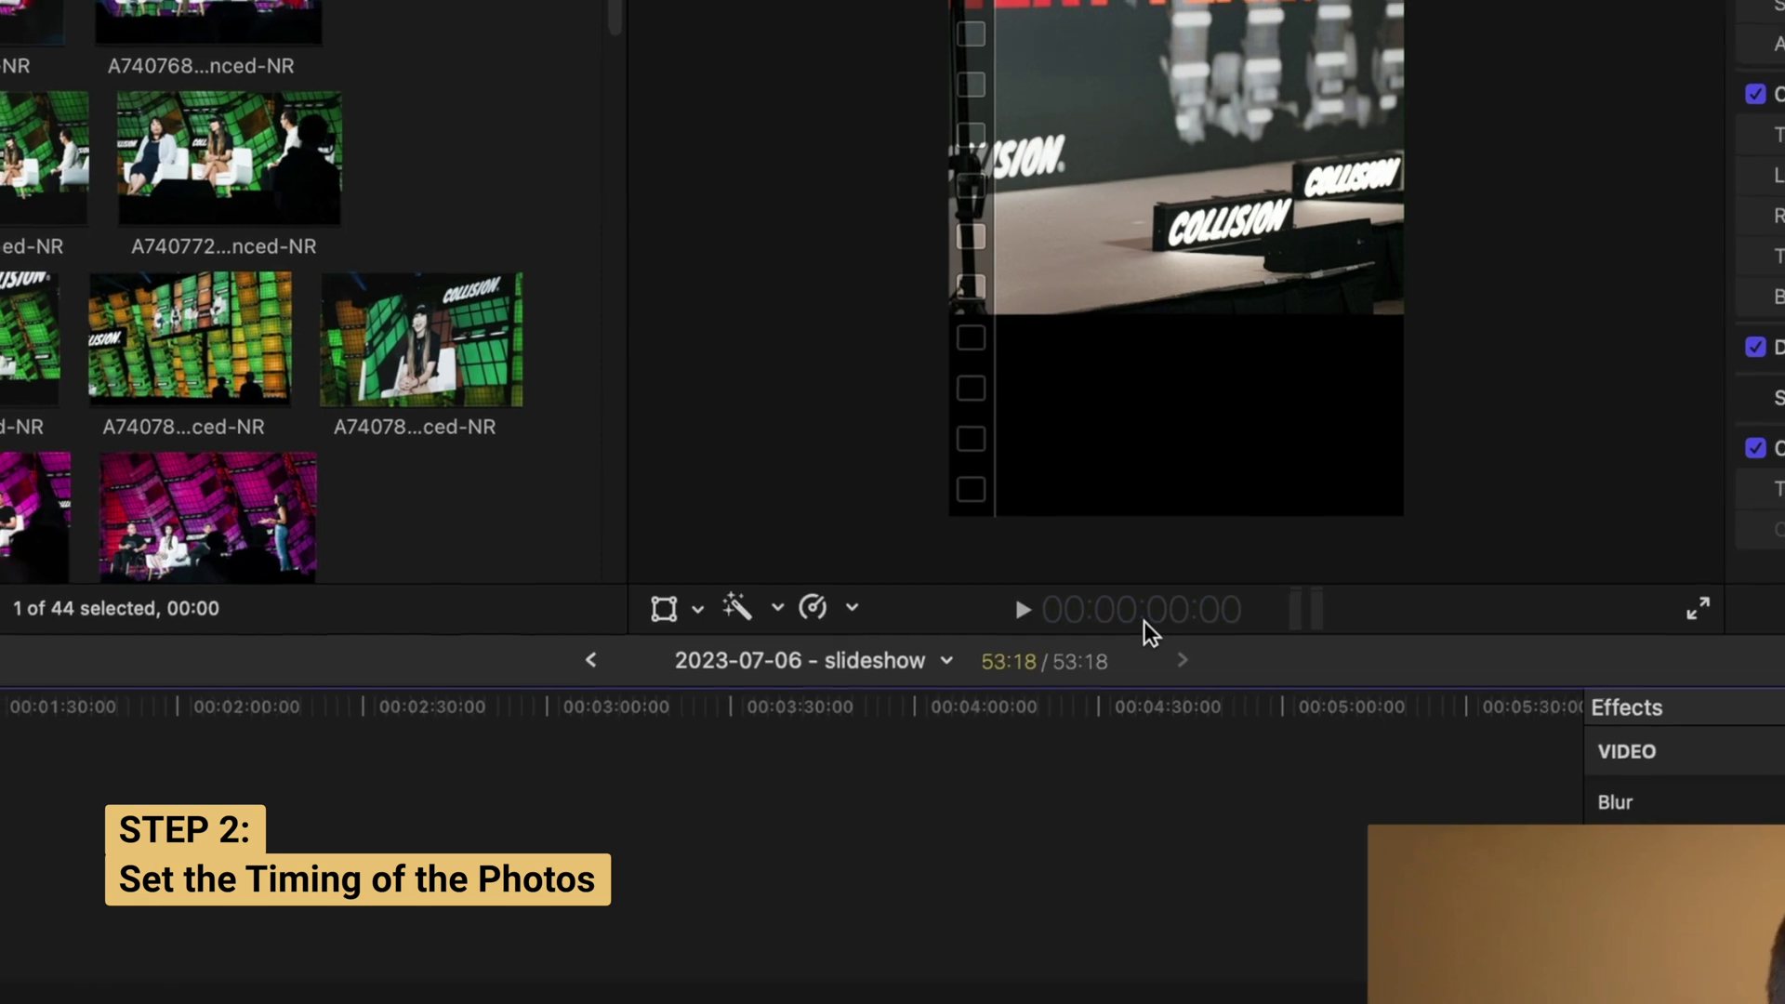
Step: Play the slideshow from its beginning to check the pacing of the photos
{"action": "scroll", "coordinate": [650, 818], "scroll_direction": "left", "scroll_amount": 10}
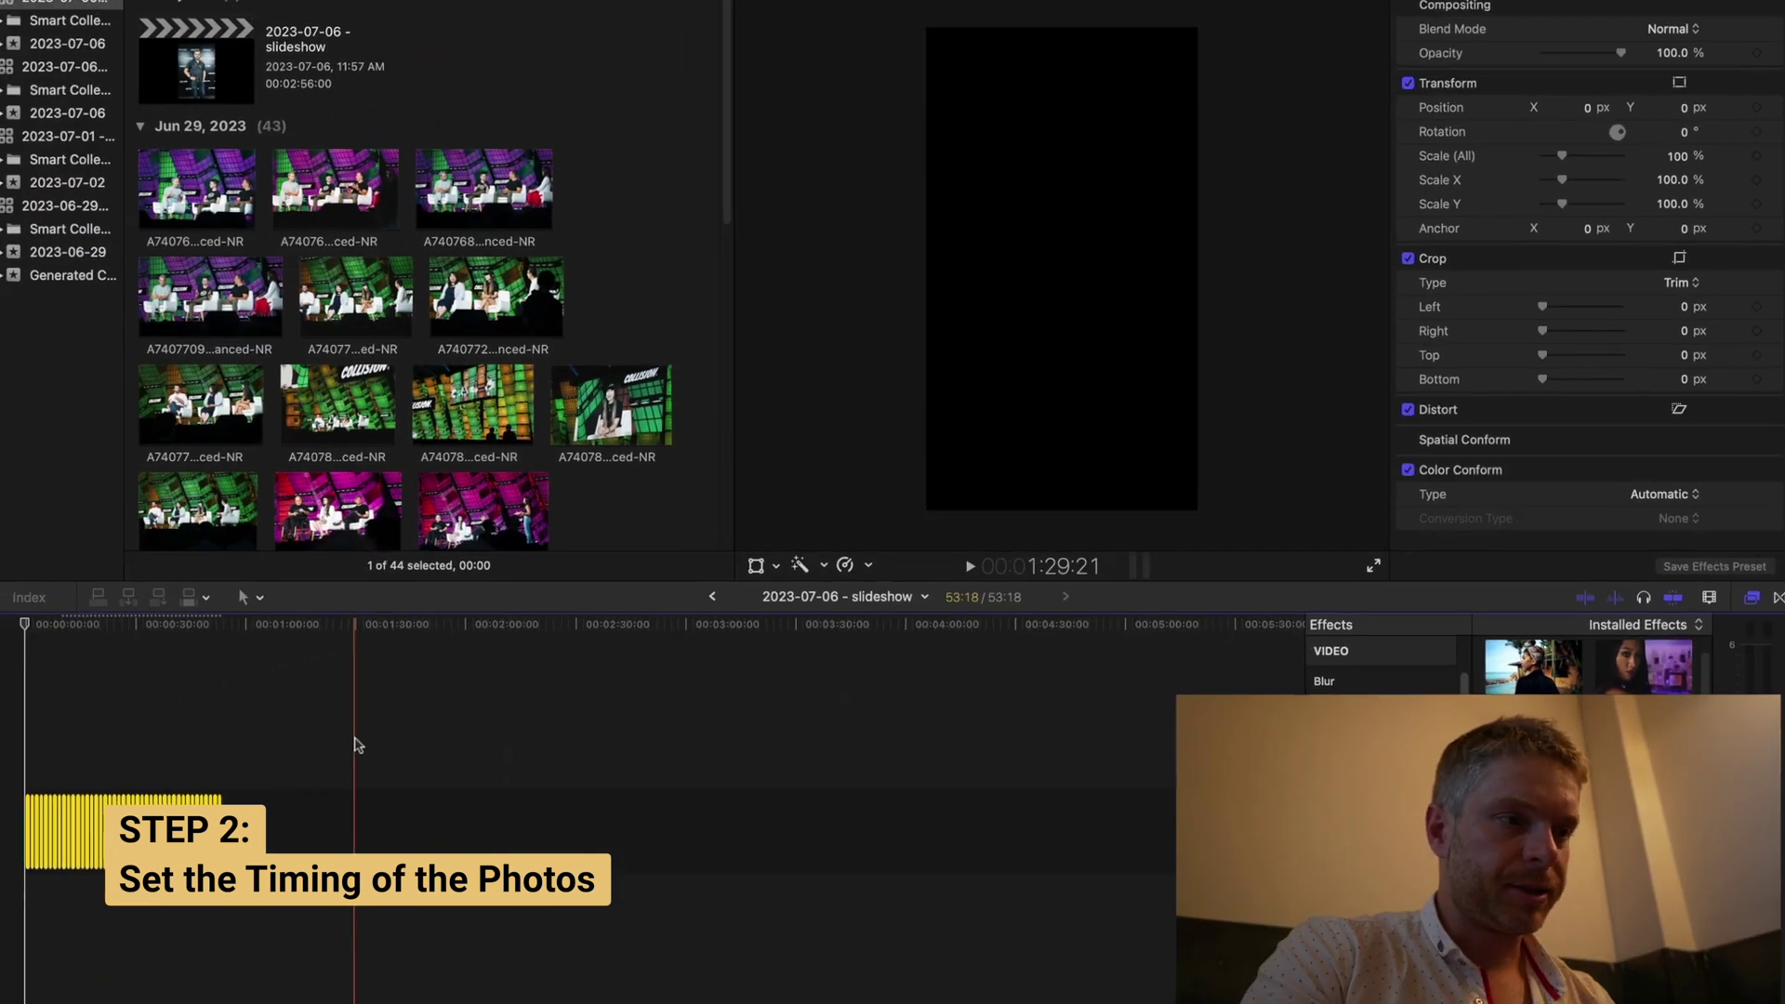
{"action": "key", "text": "super+equal"}
{"action": "key", "text": "super+equal"}
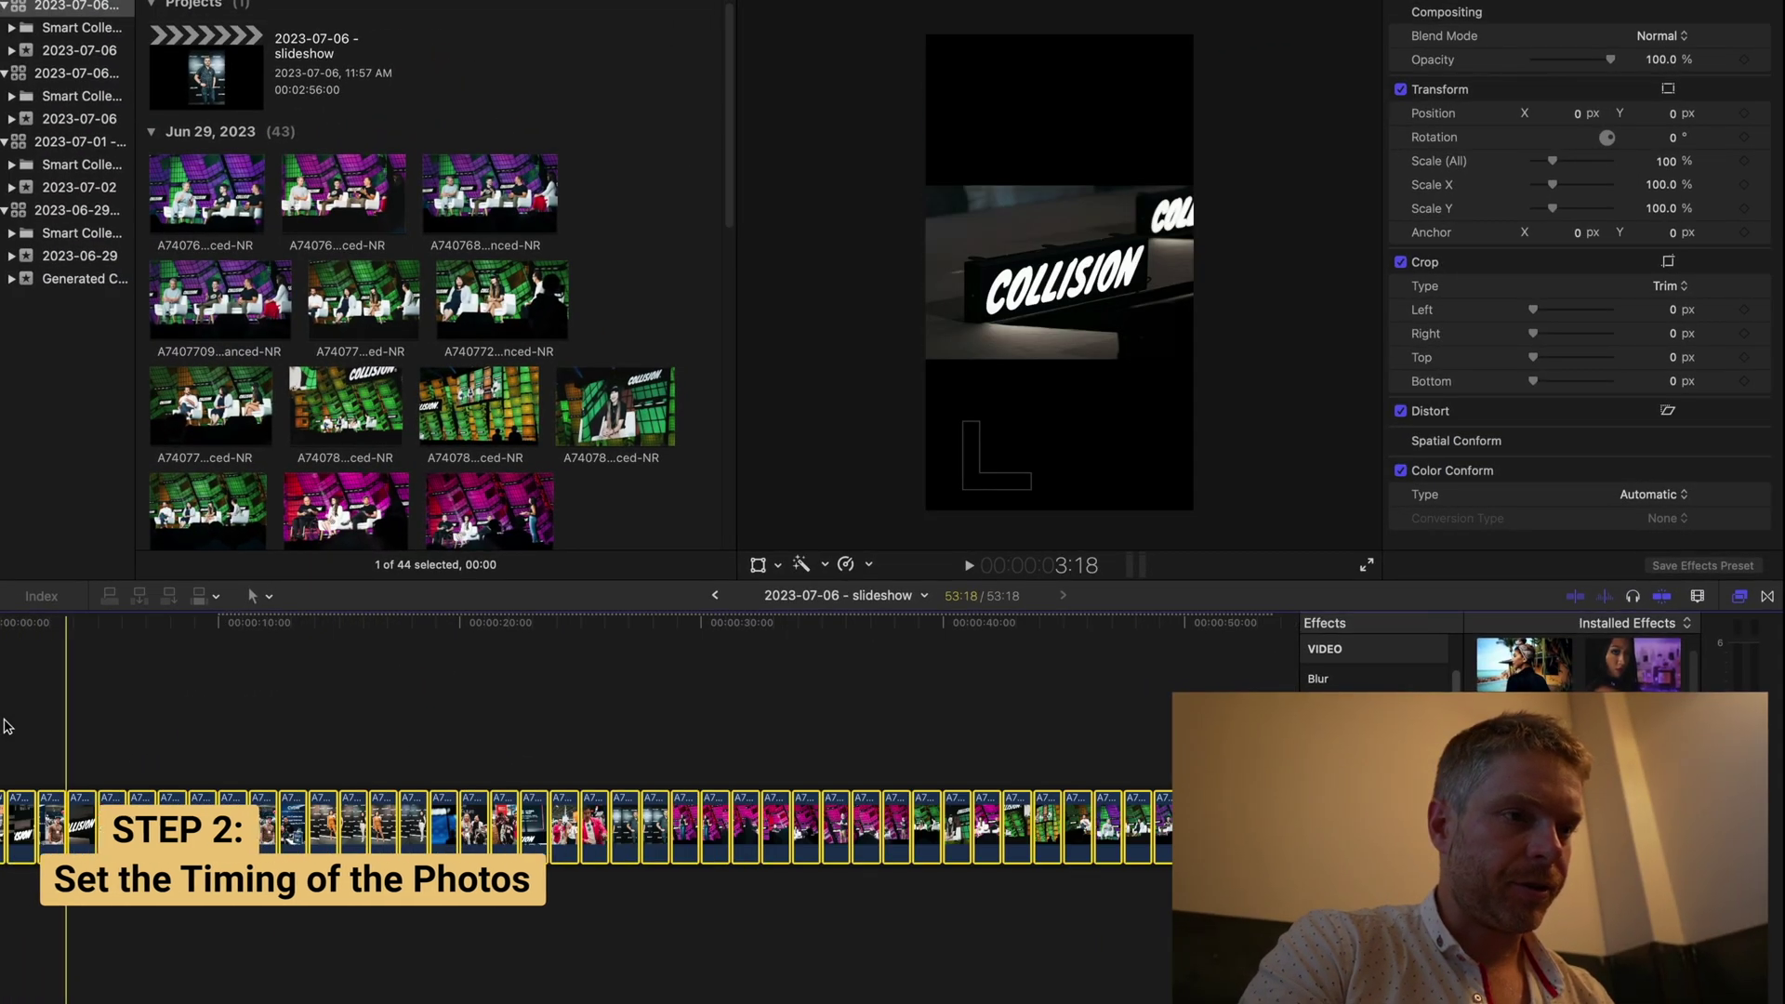
{"action": "key", "text": "super+minus"}
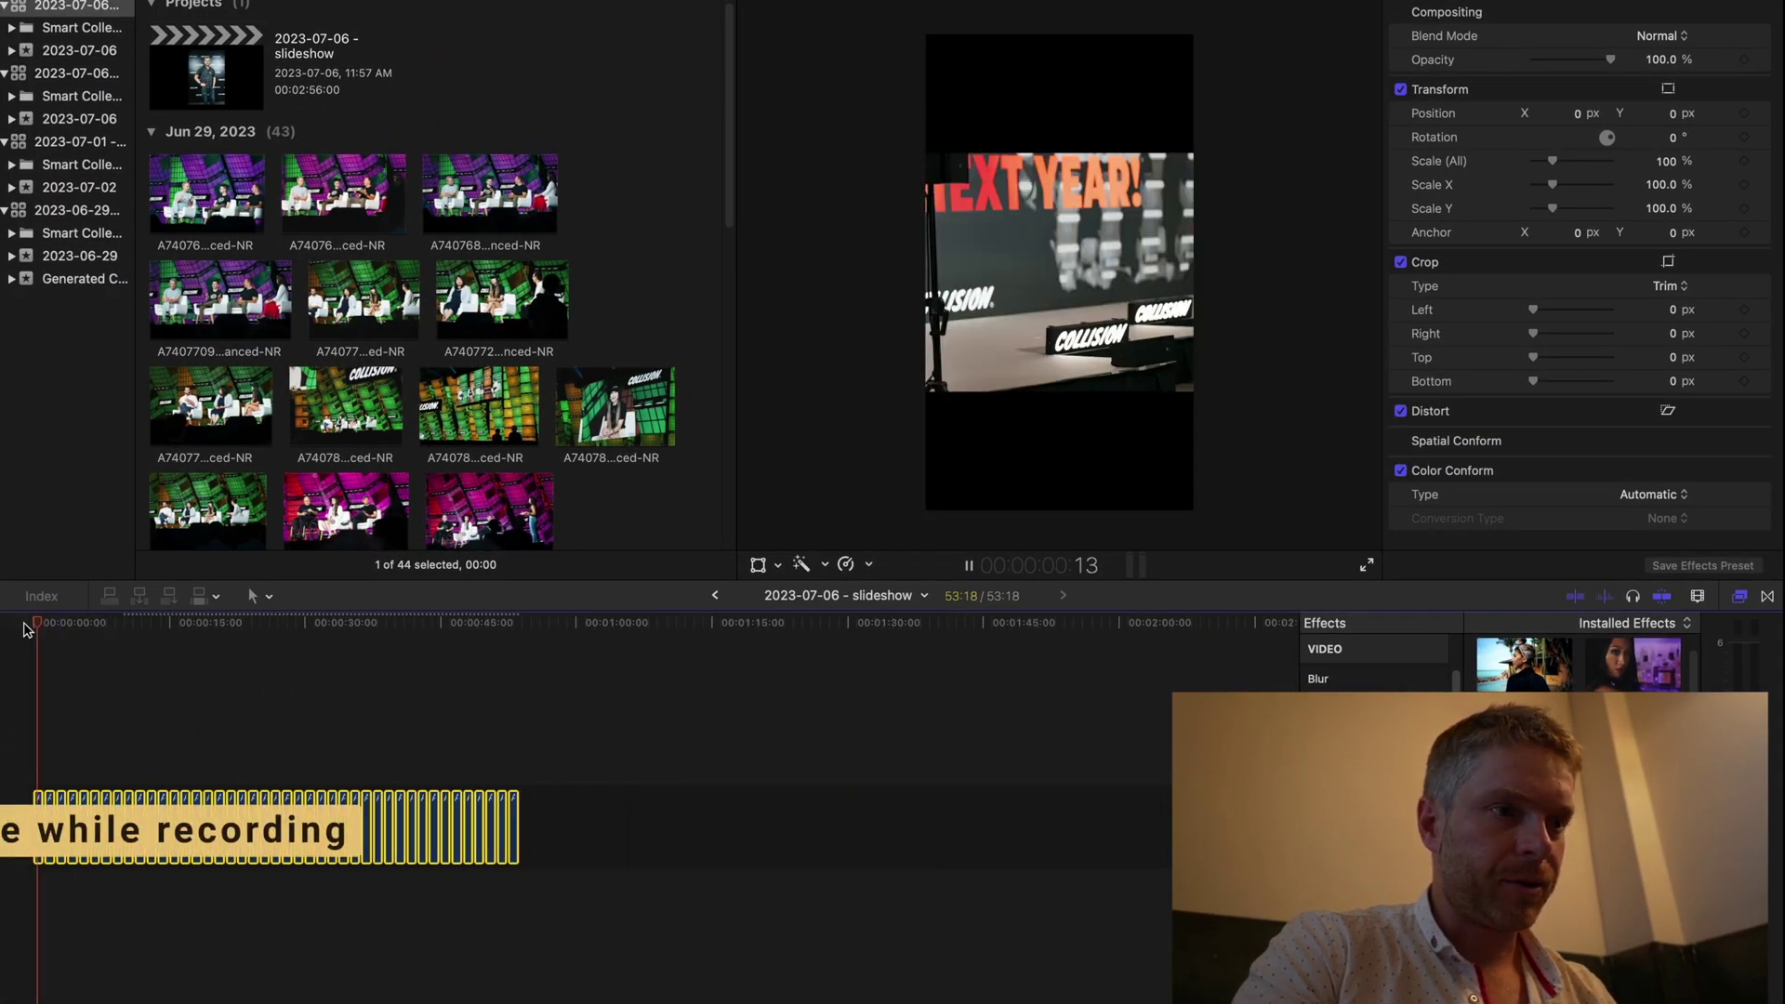
{"action": "key", "text": "space"}
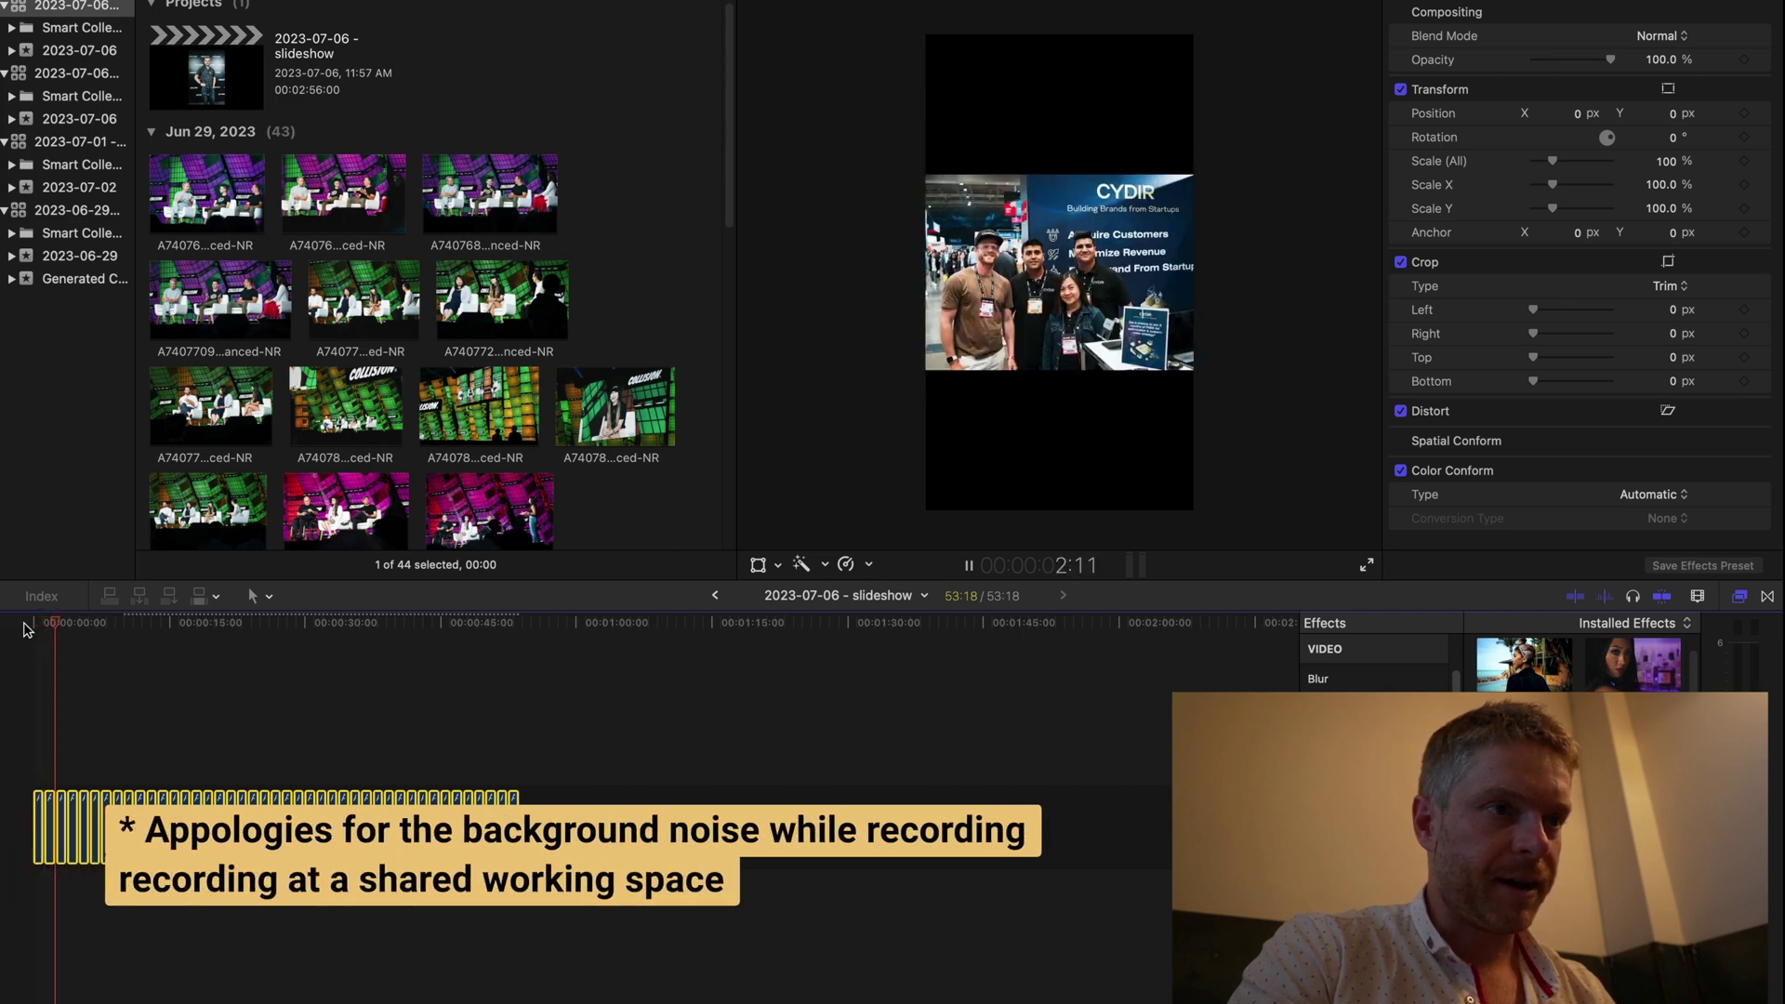
{"action": "key", "text": "space"}
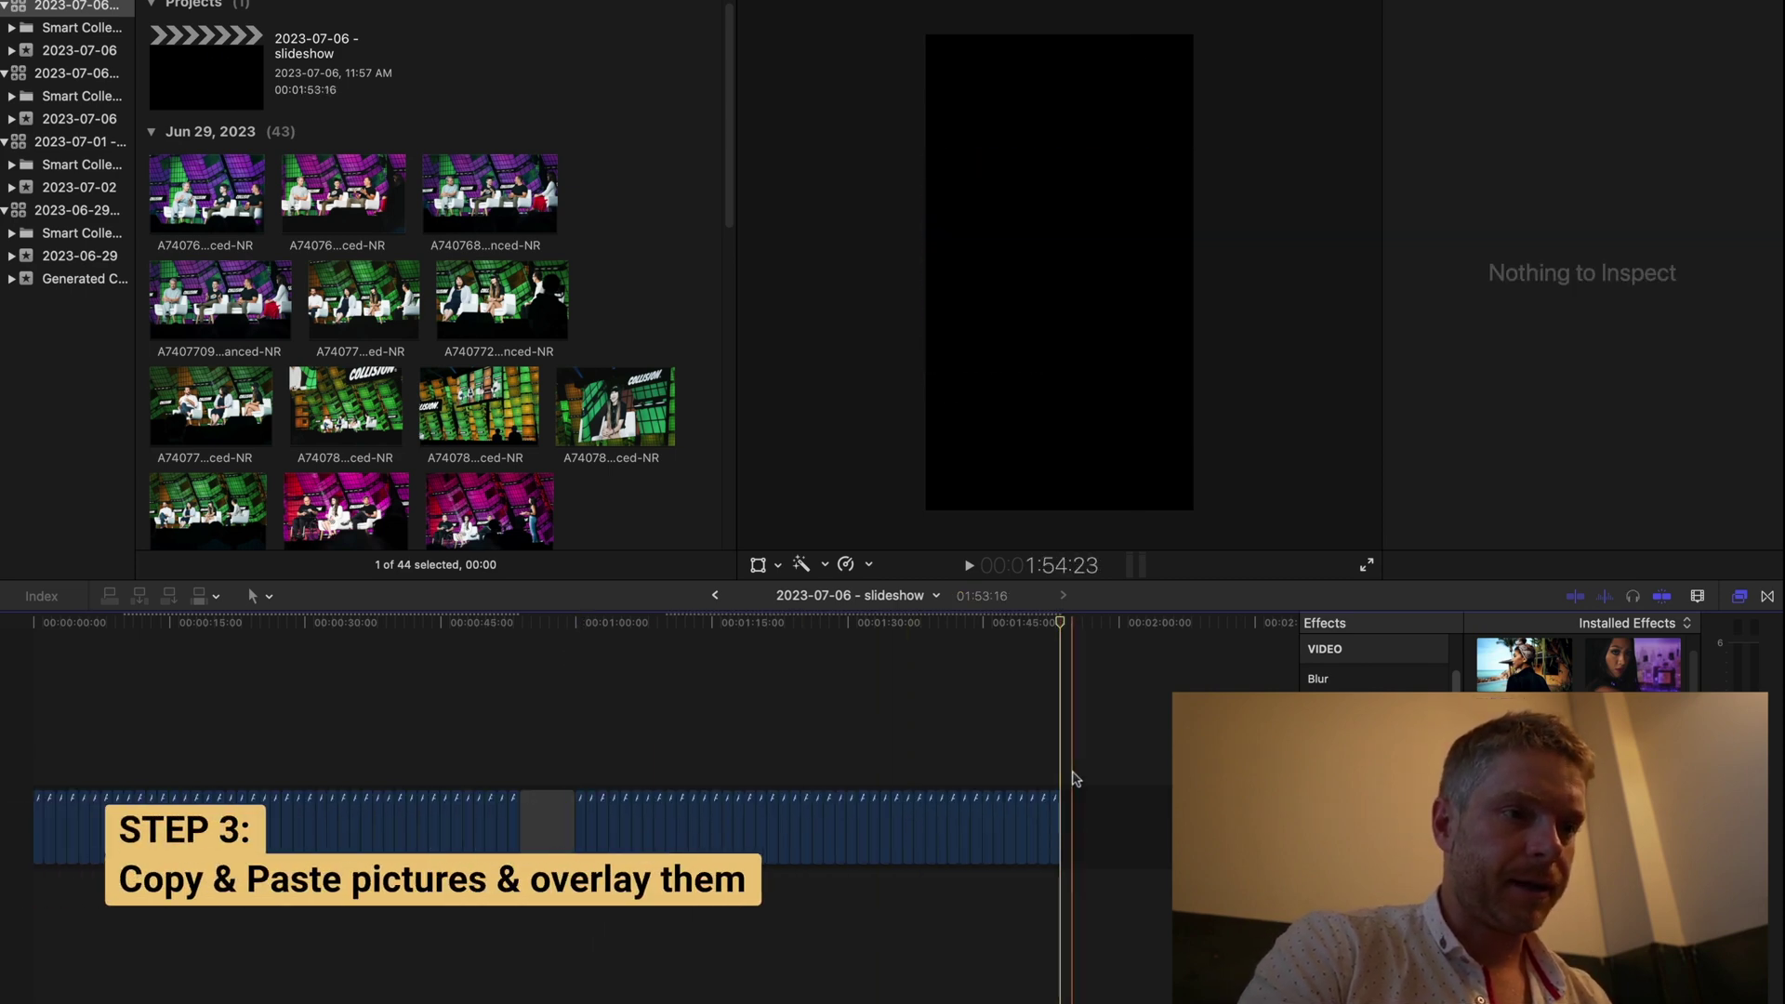
Step: Overlay the duplicate photos above the originals, aligned to the timeline's start, and remove the leftover gap
{"action": "left_click_drag", "start_coordinate": [1073, 771], "coordinate": [45, 716]}
{"action": "left_click", "coordinate": [547, 819]}
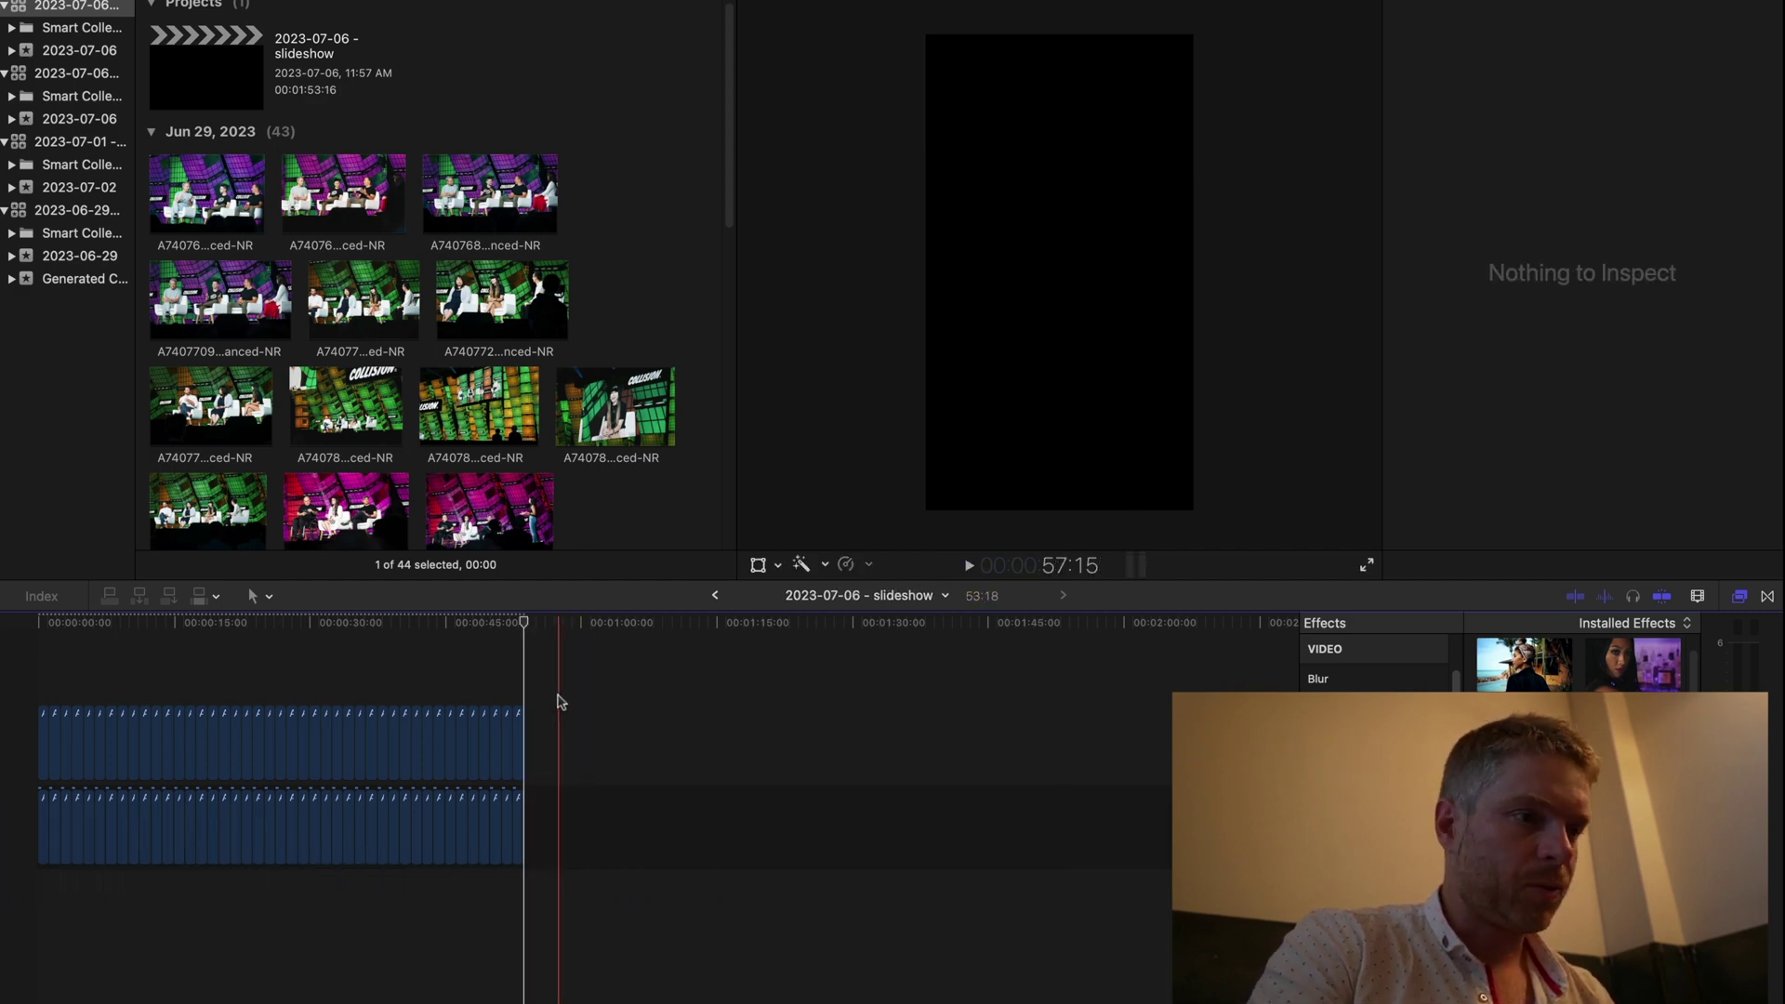
Step: Combine all photos of the lower layer into a new compound clip named base in the 2023-07-06 event
{"action": "left_click_drag", "start_coordinate": [548, 837], "coordinate": [28, 846]}
{"action": "right_click", "coordinate": [146, 834]}
{"action": "left_click", "coordinate": [224, 674]}
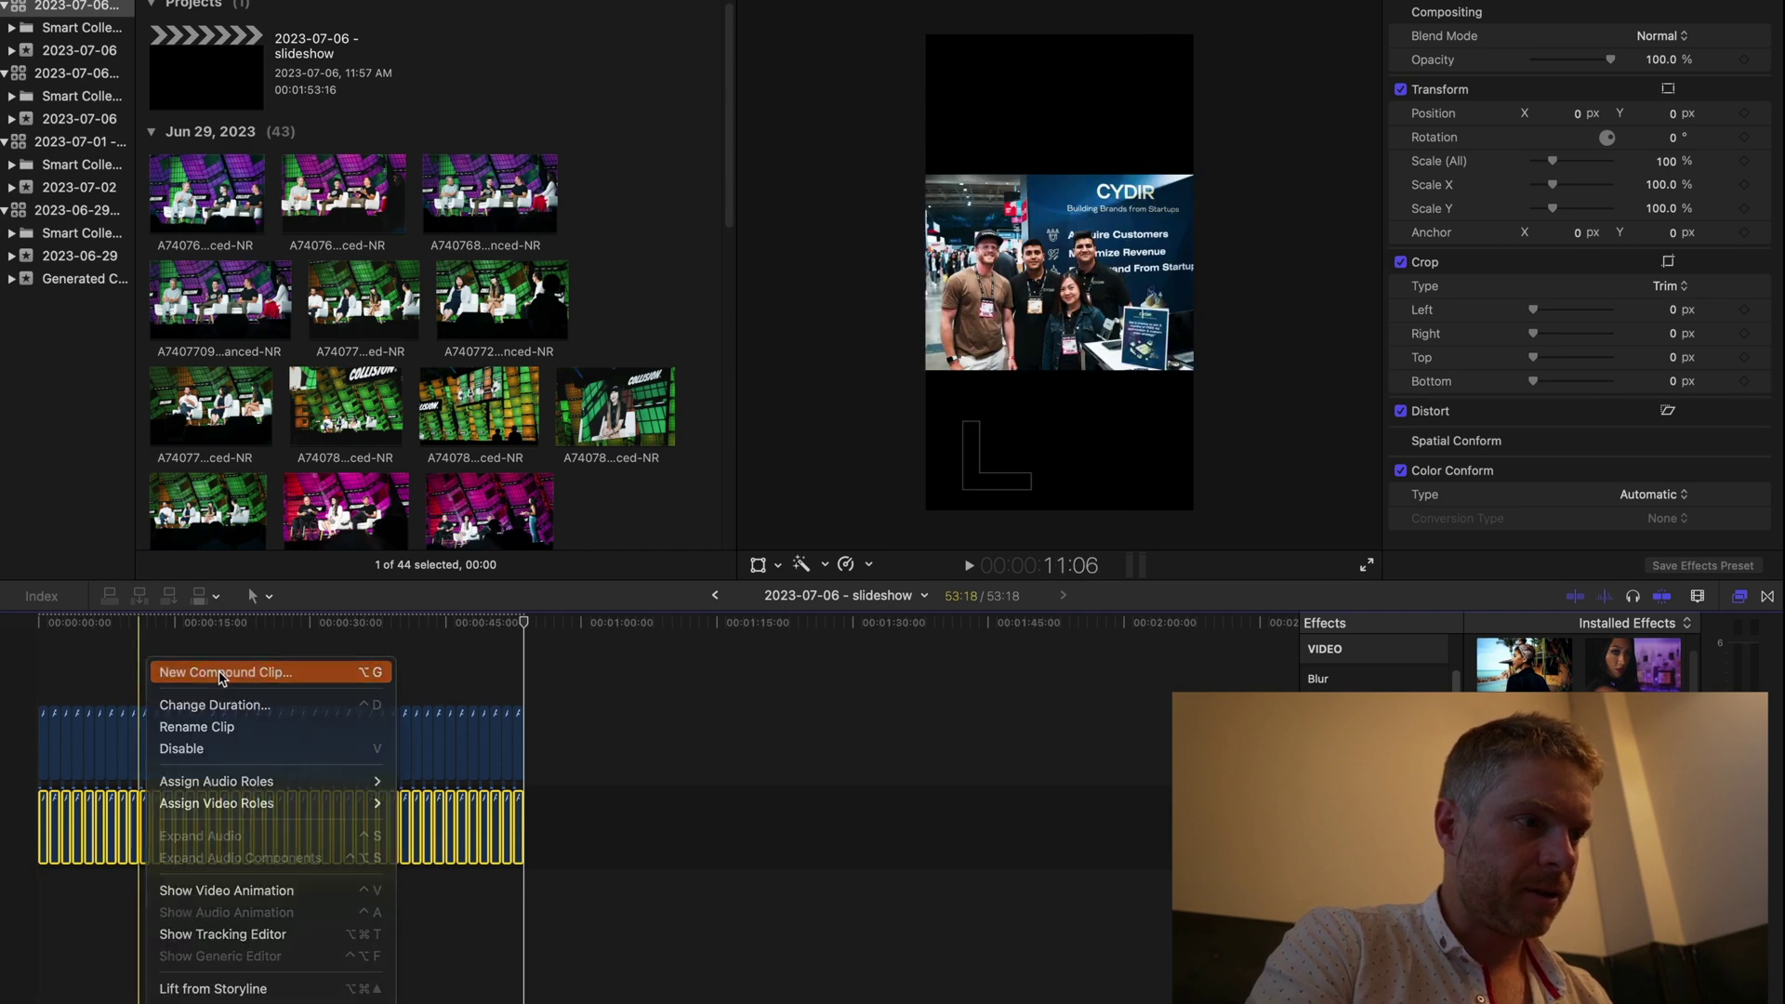
{"action": "type", "text": "bas"}
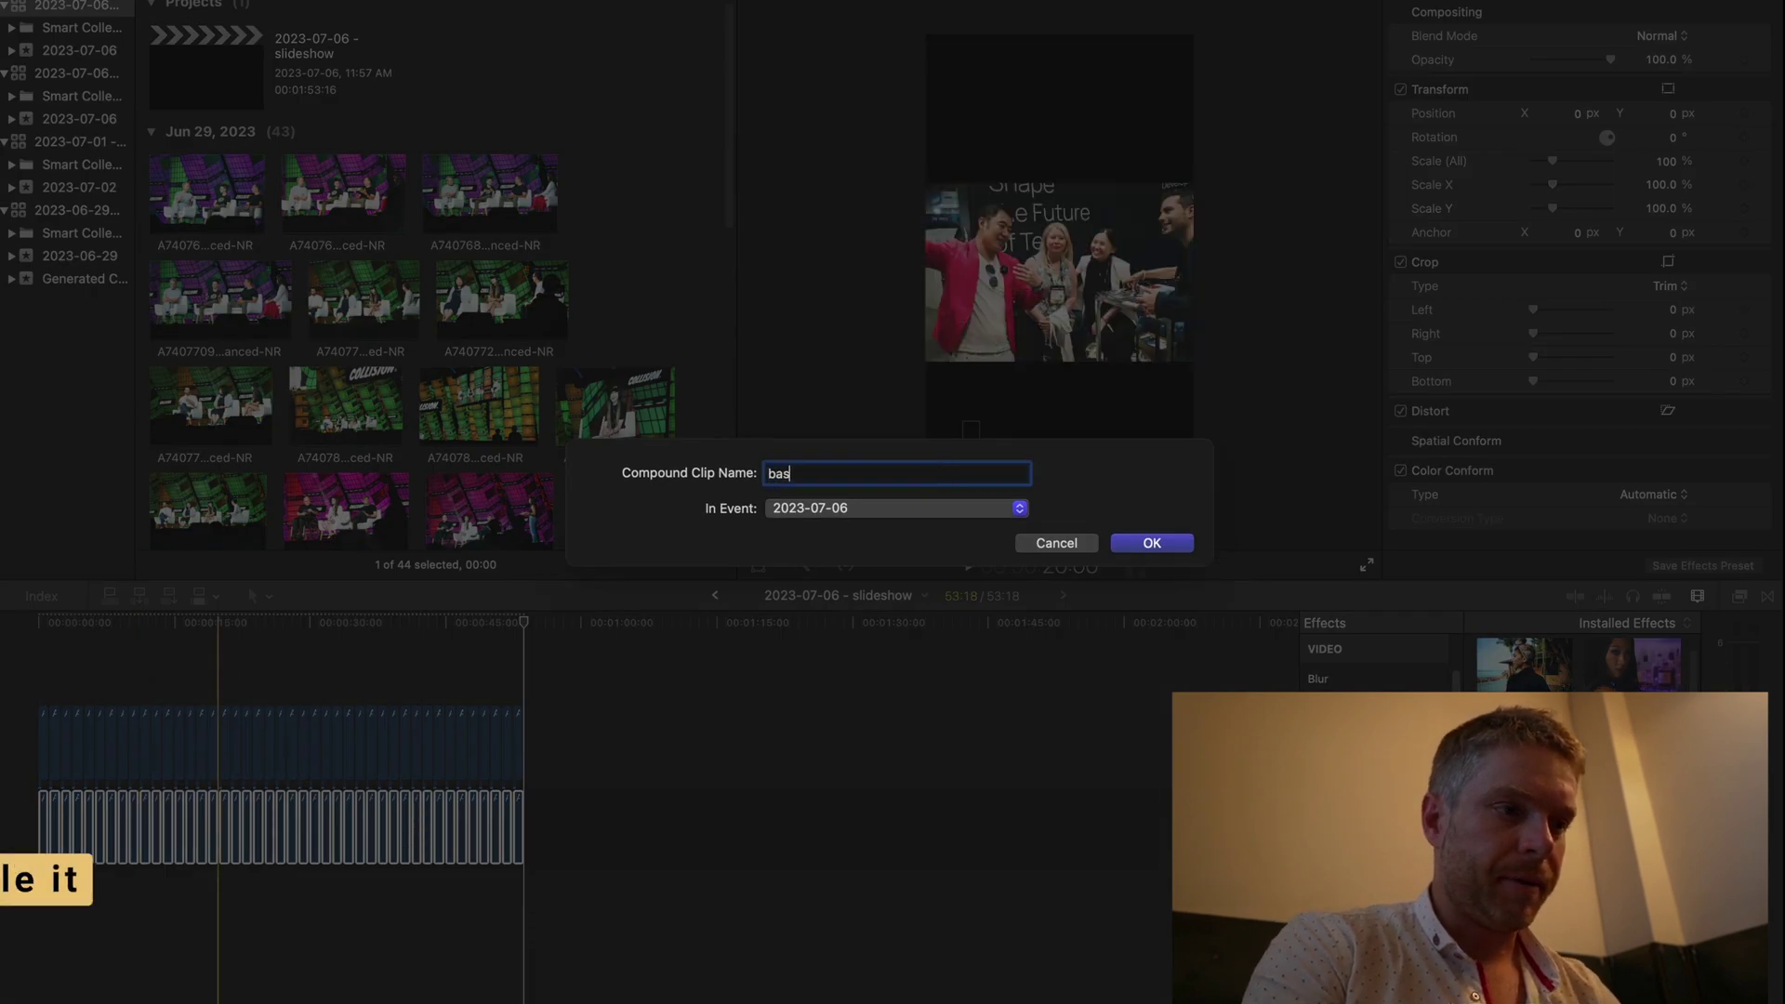
{"action": "type", "text": "e"}
{"action": "key", "text": "Return"}
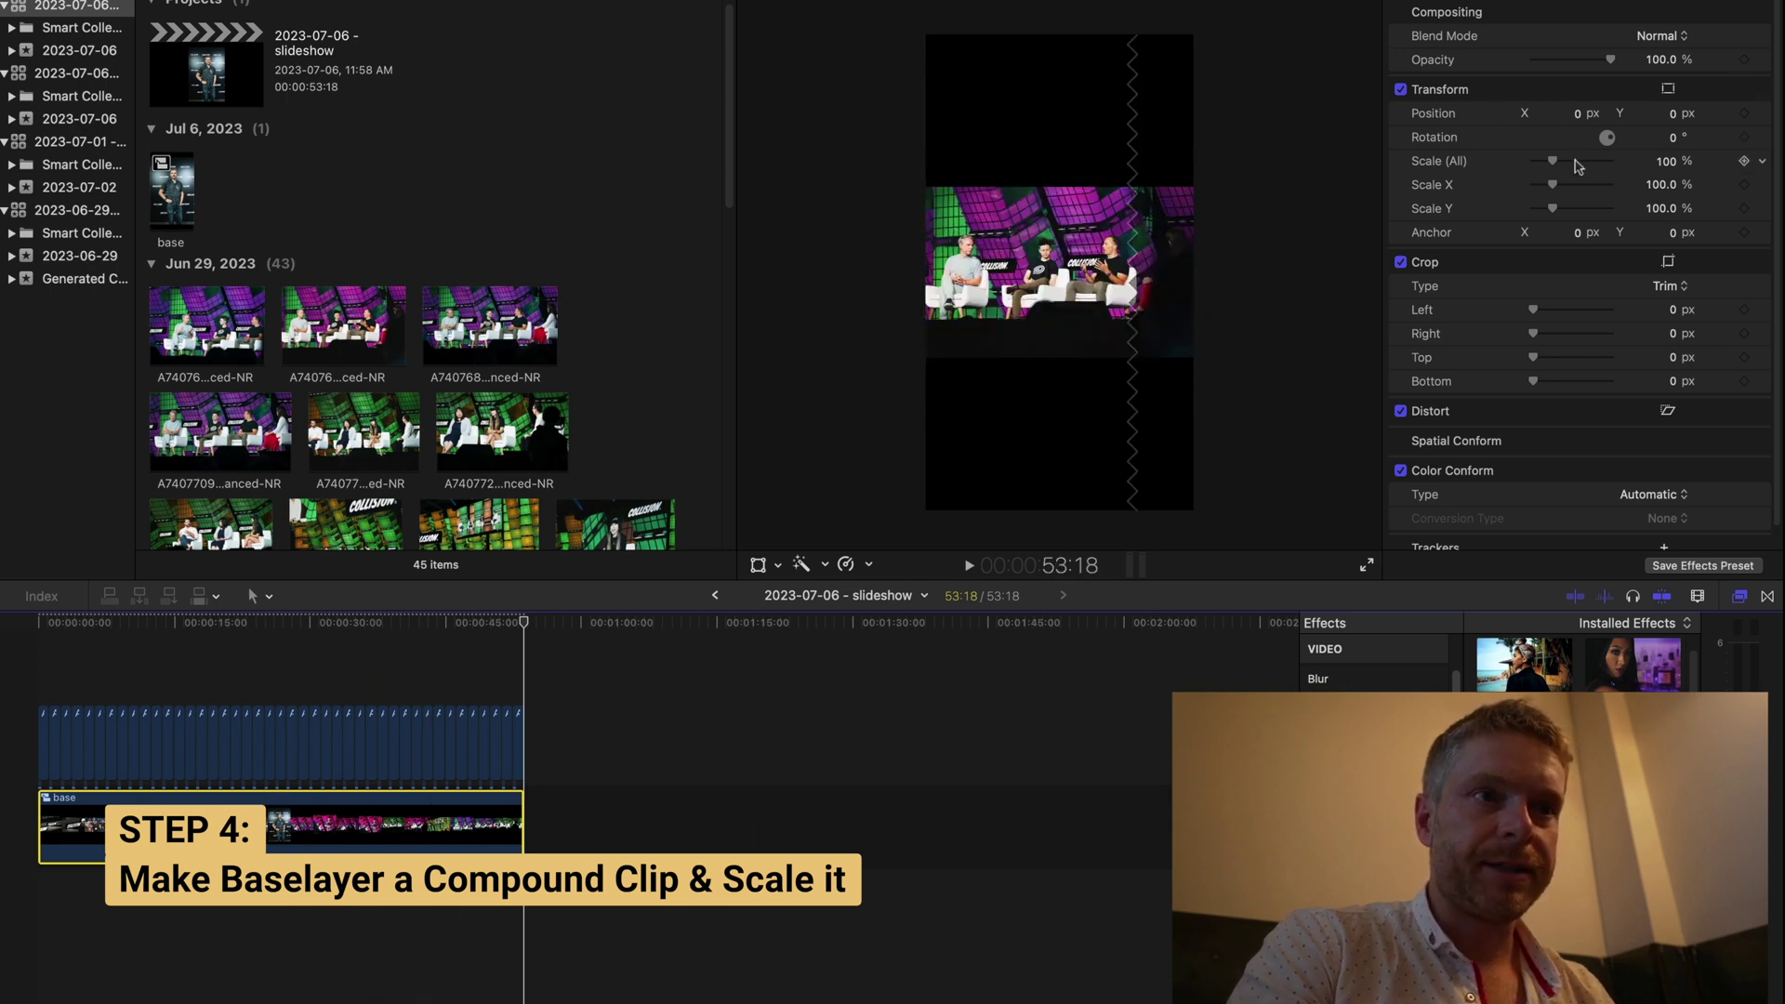
Step: Enlarge the base compound clip to a scale of 357% and apply the Gaussian blur effect to it
{"action": "left_click_drag", "start_coordinate": [1557, 165], "coordinate": [1601, 207]}
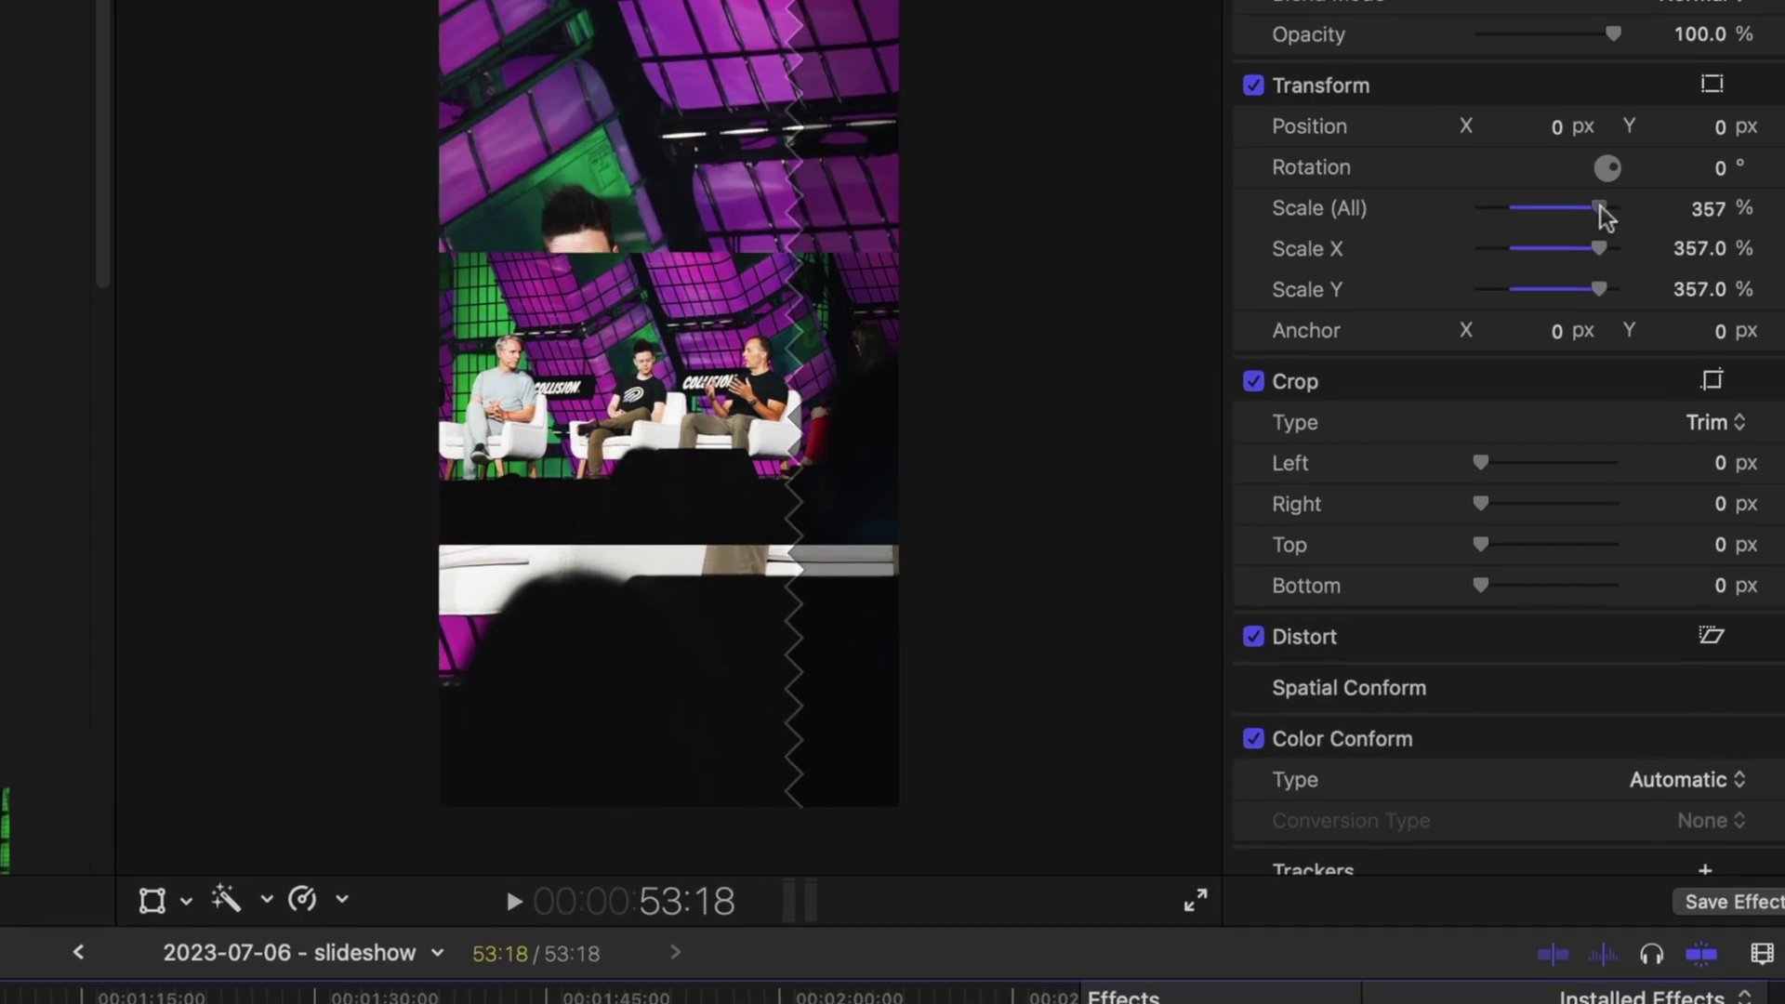
{"action": "left_click", "coordinate": [508, 891]}
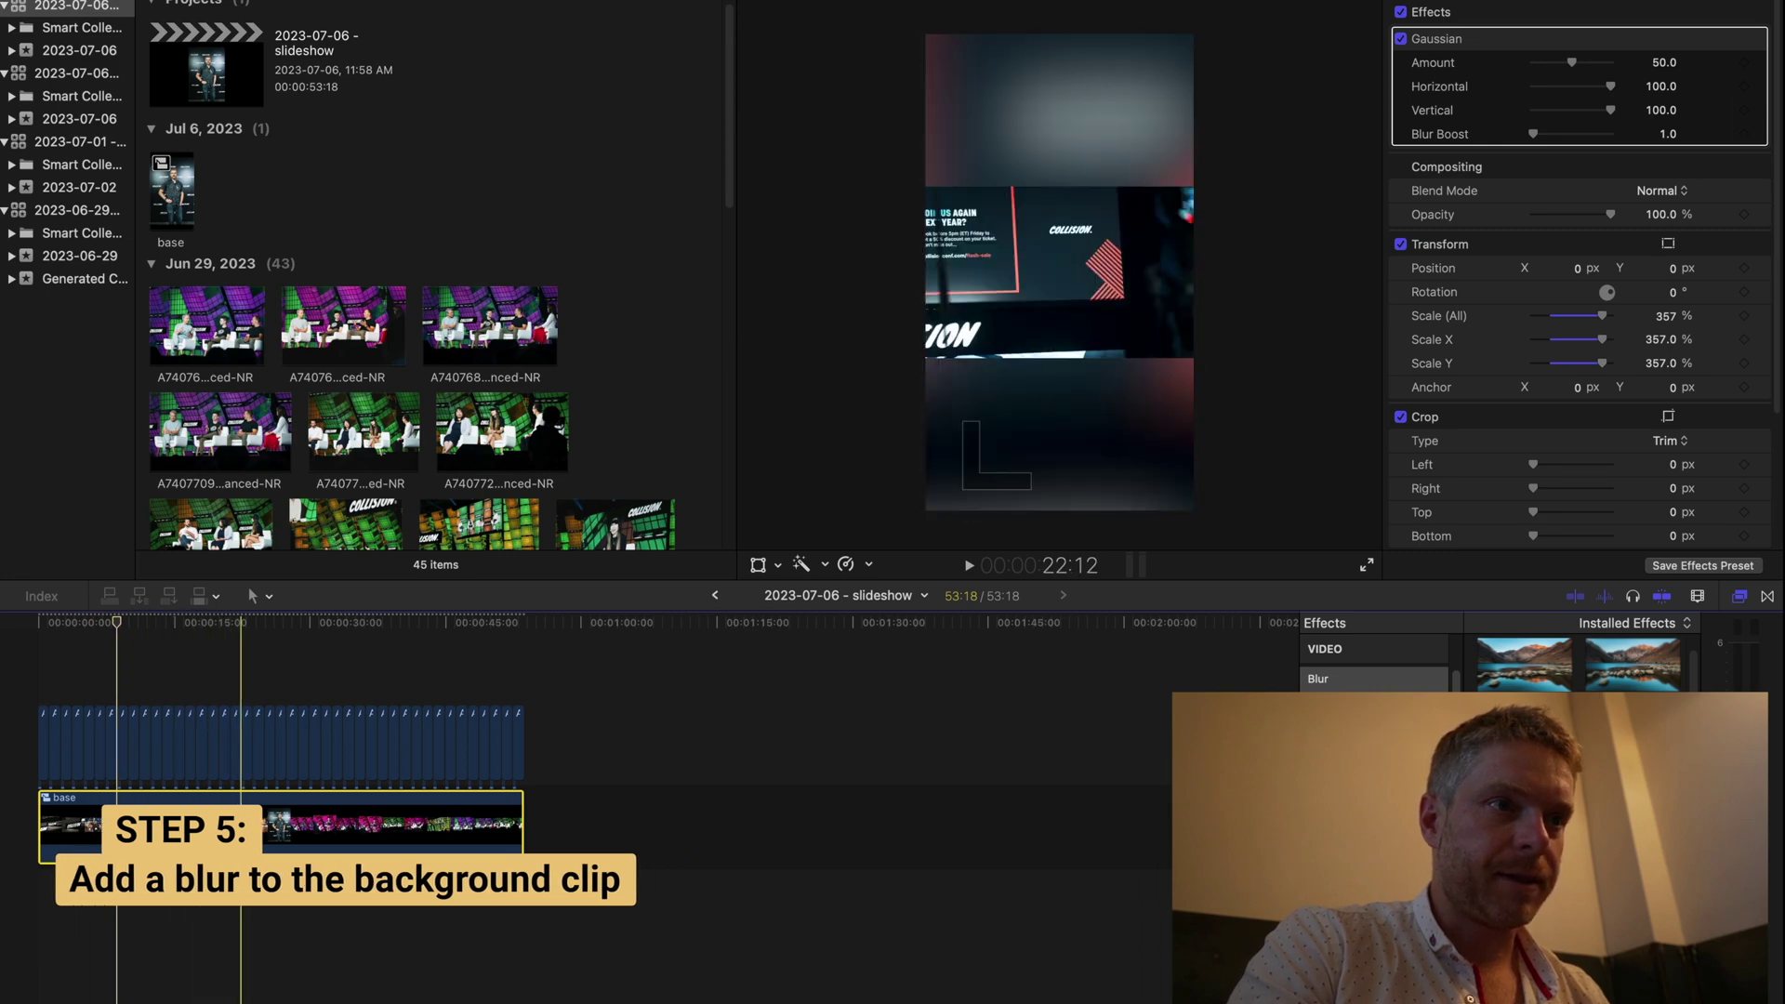
Step: Apply the Simple Border effect to the first photo of the upper layer
{"action": "key", "text": "shift+z"}
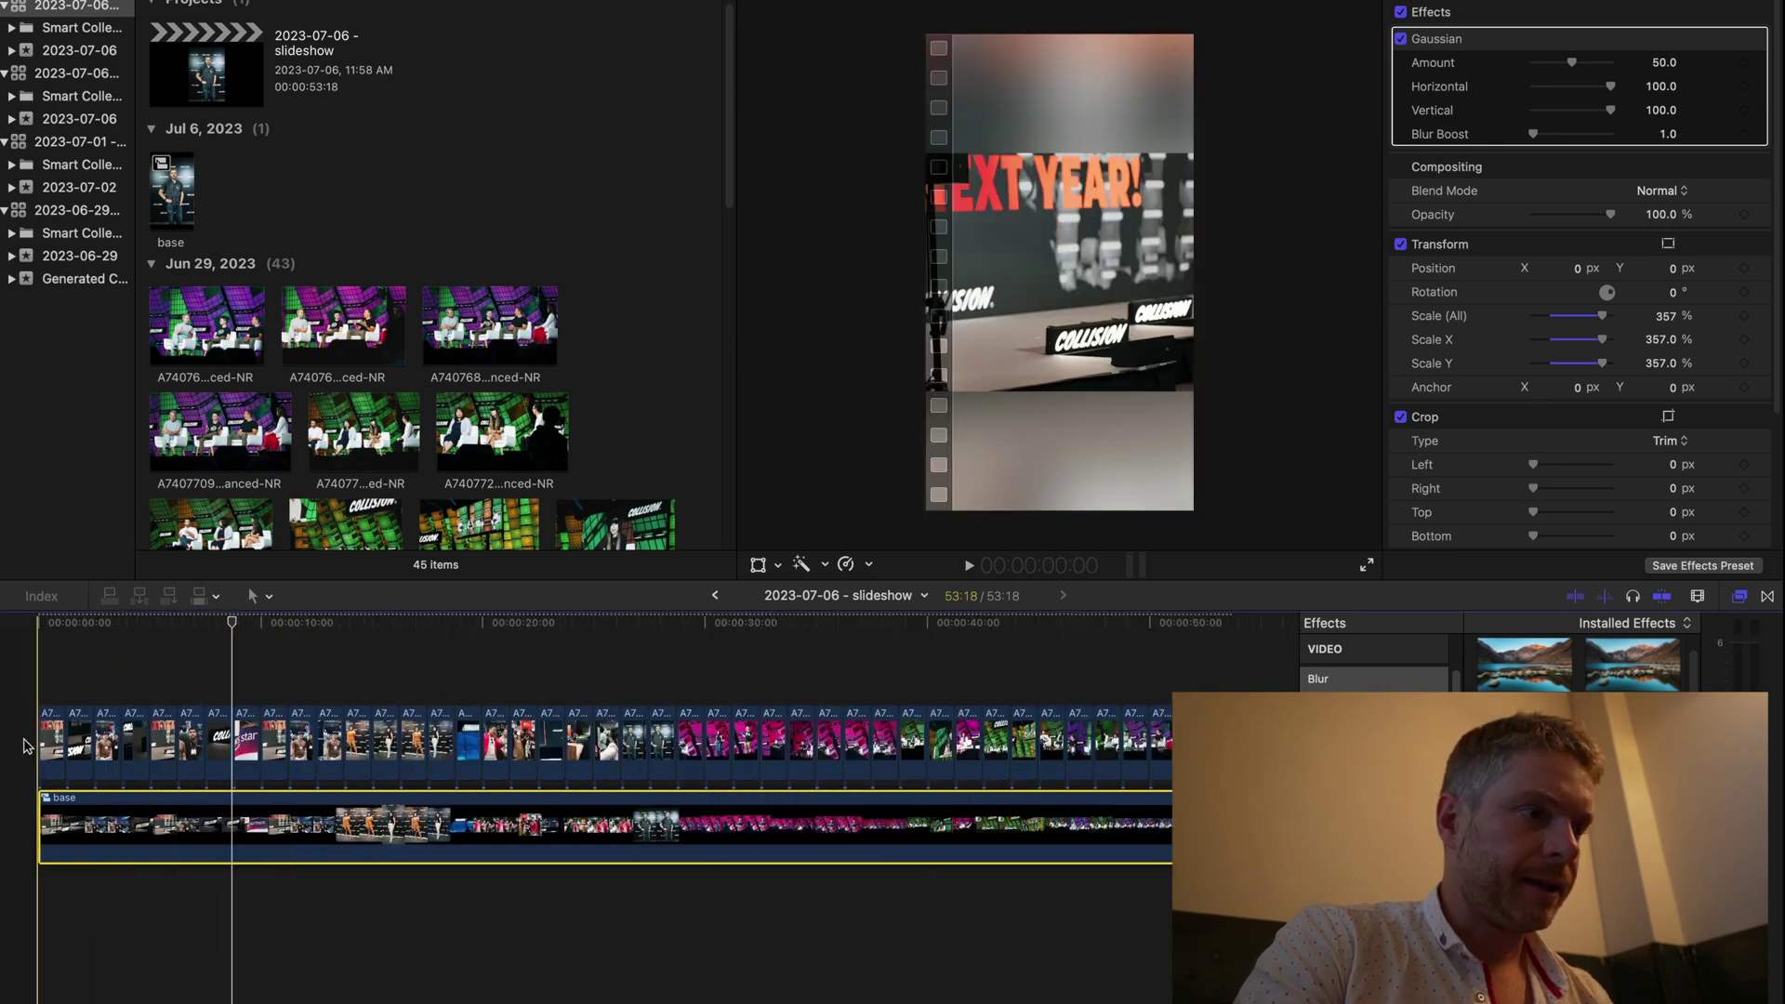
{"action": "left_click", "coordinate": [94, 648]}
{"action": "left_click_drag", "start_coordinate": [94, 625], "coordinate": [81, 625]}
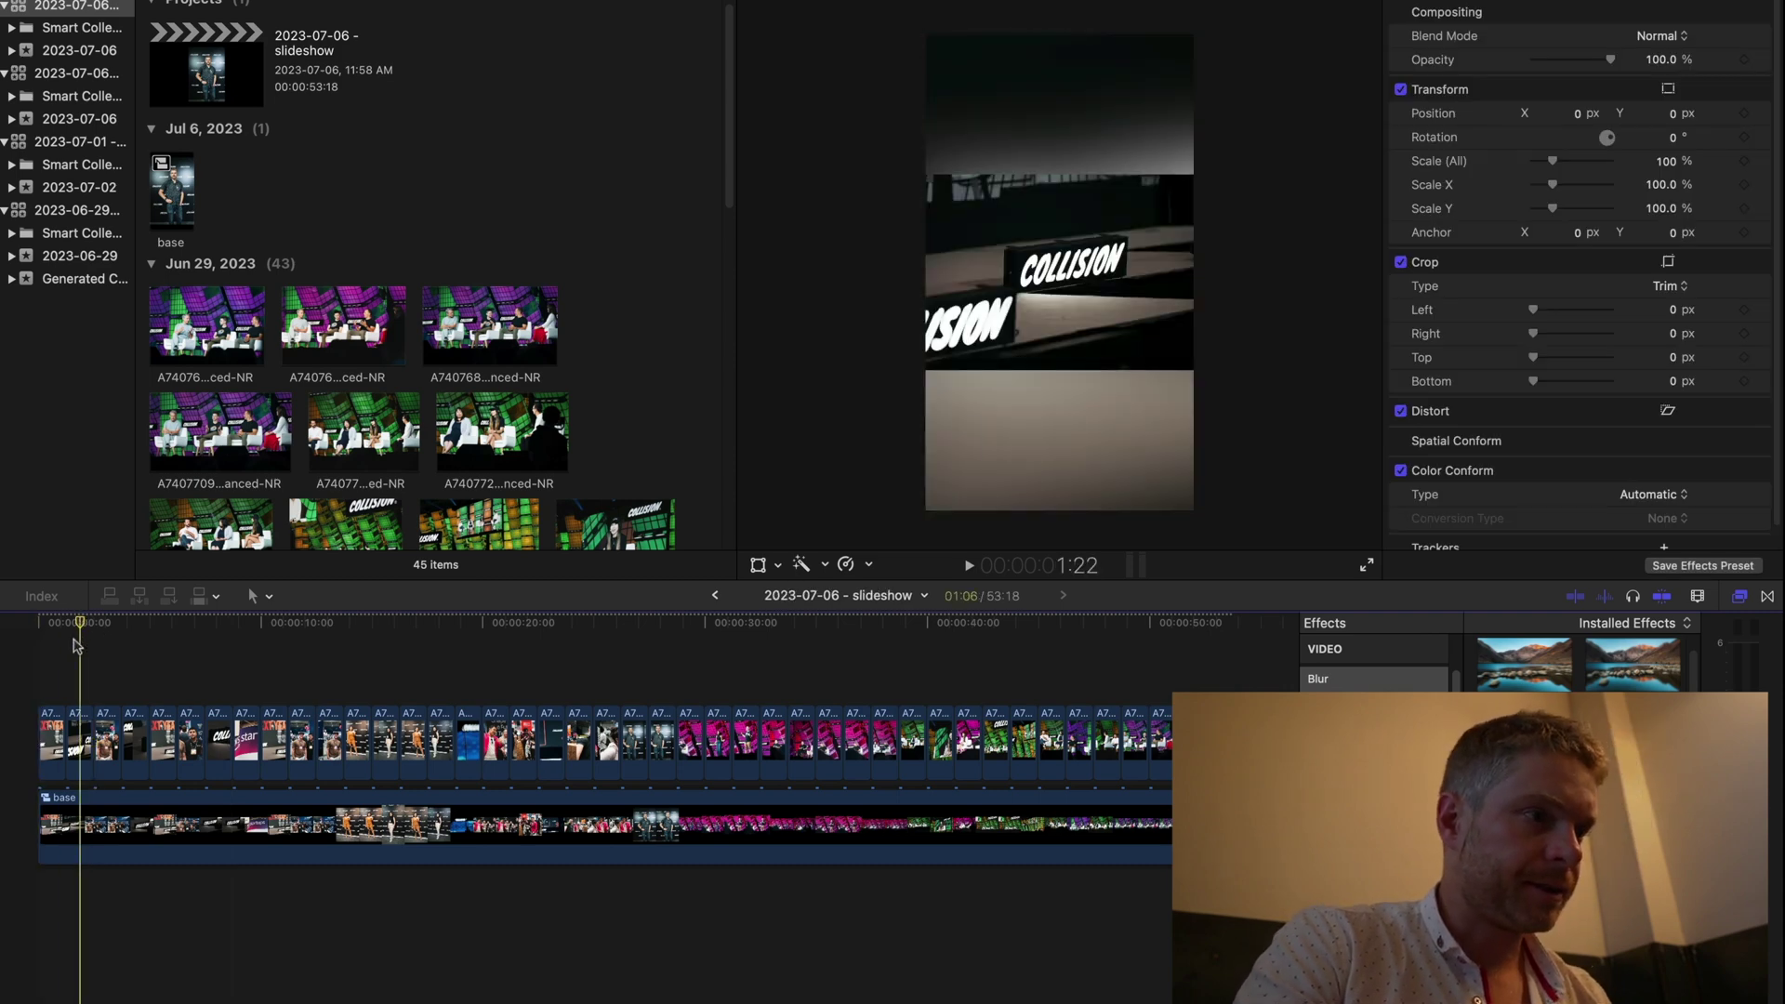
{"action": "left_click", "coordinate": [61, 739]}
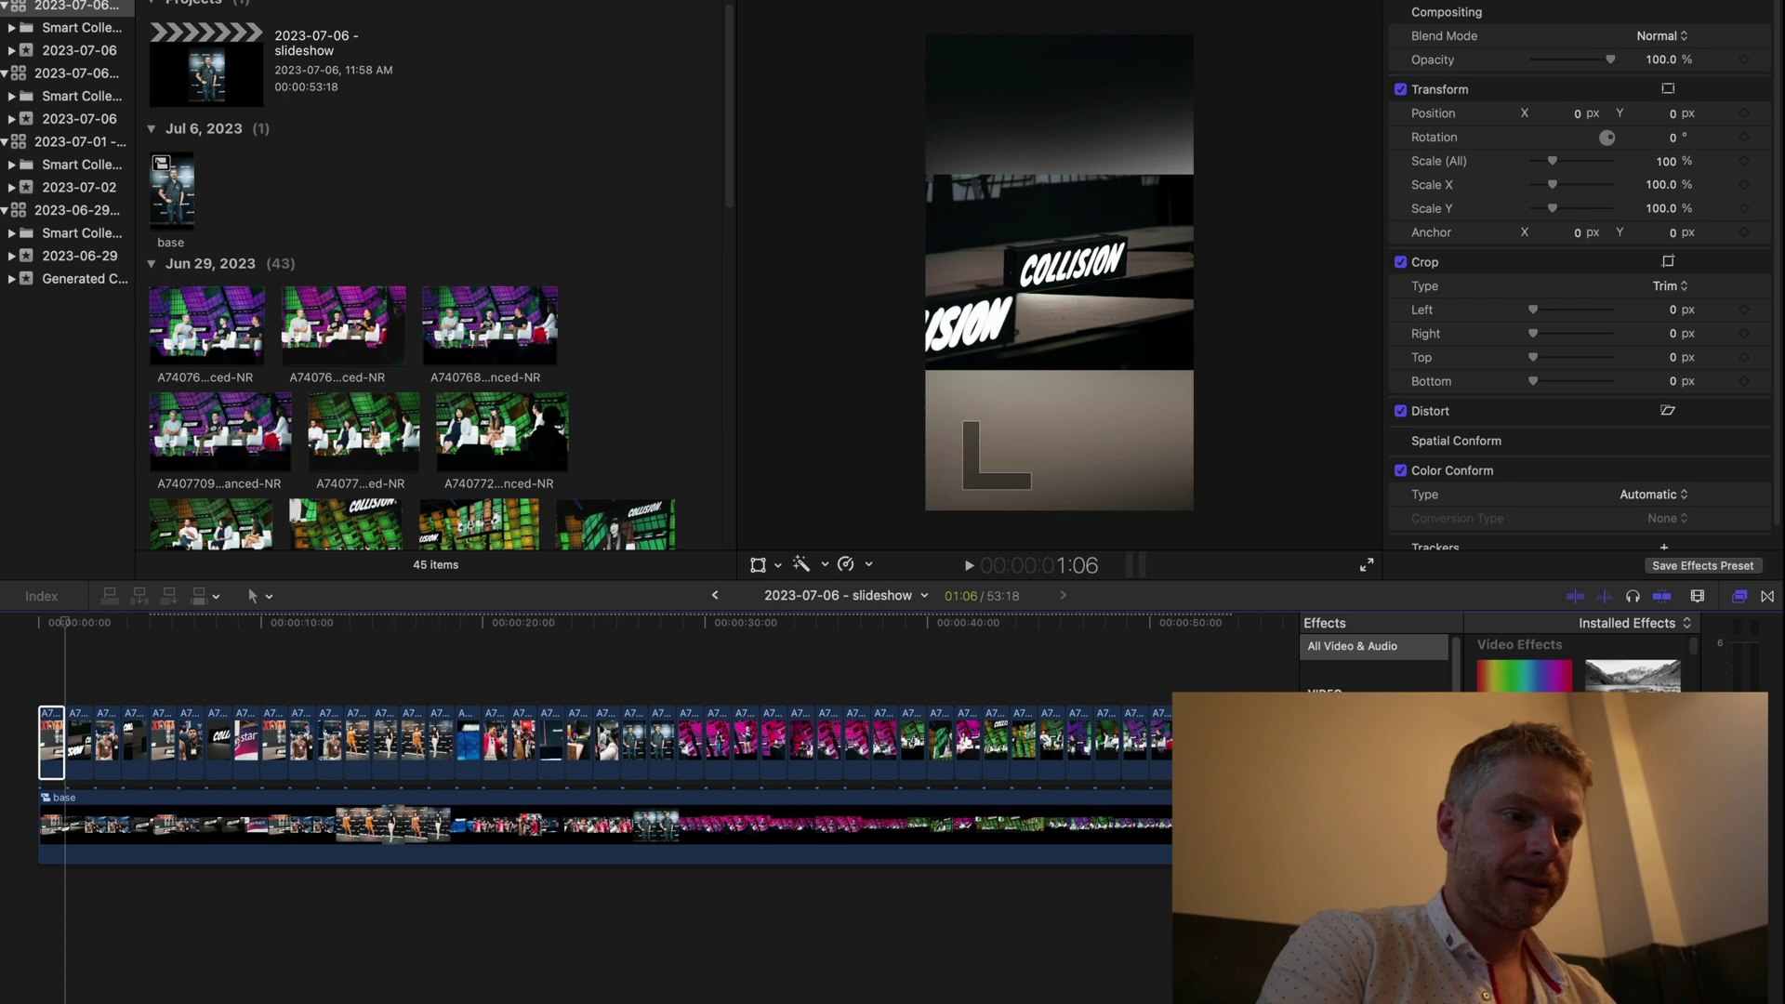
{"action": "left_click_drag", "start_coordinate": [1525, 672], "coordinate": [423, 680]}
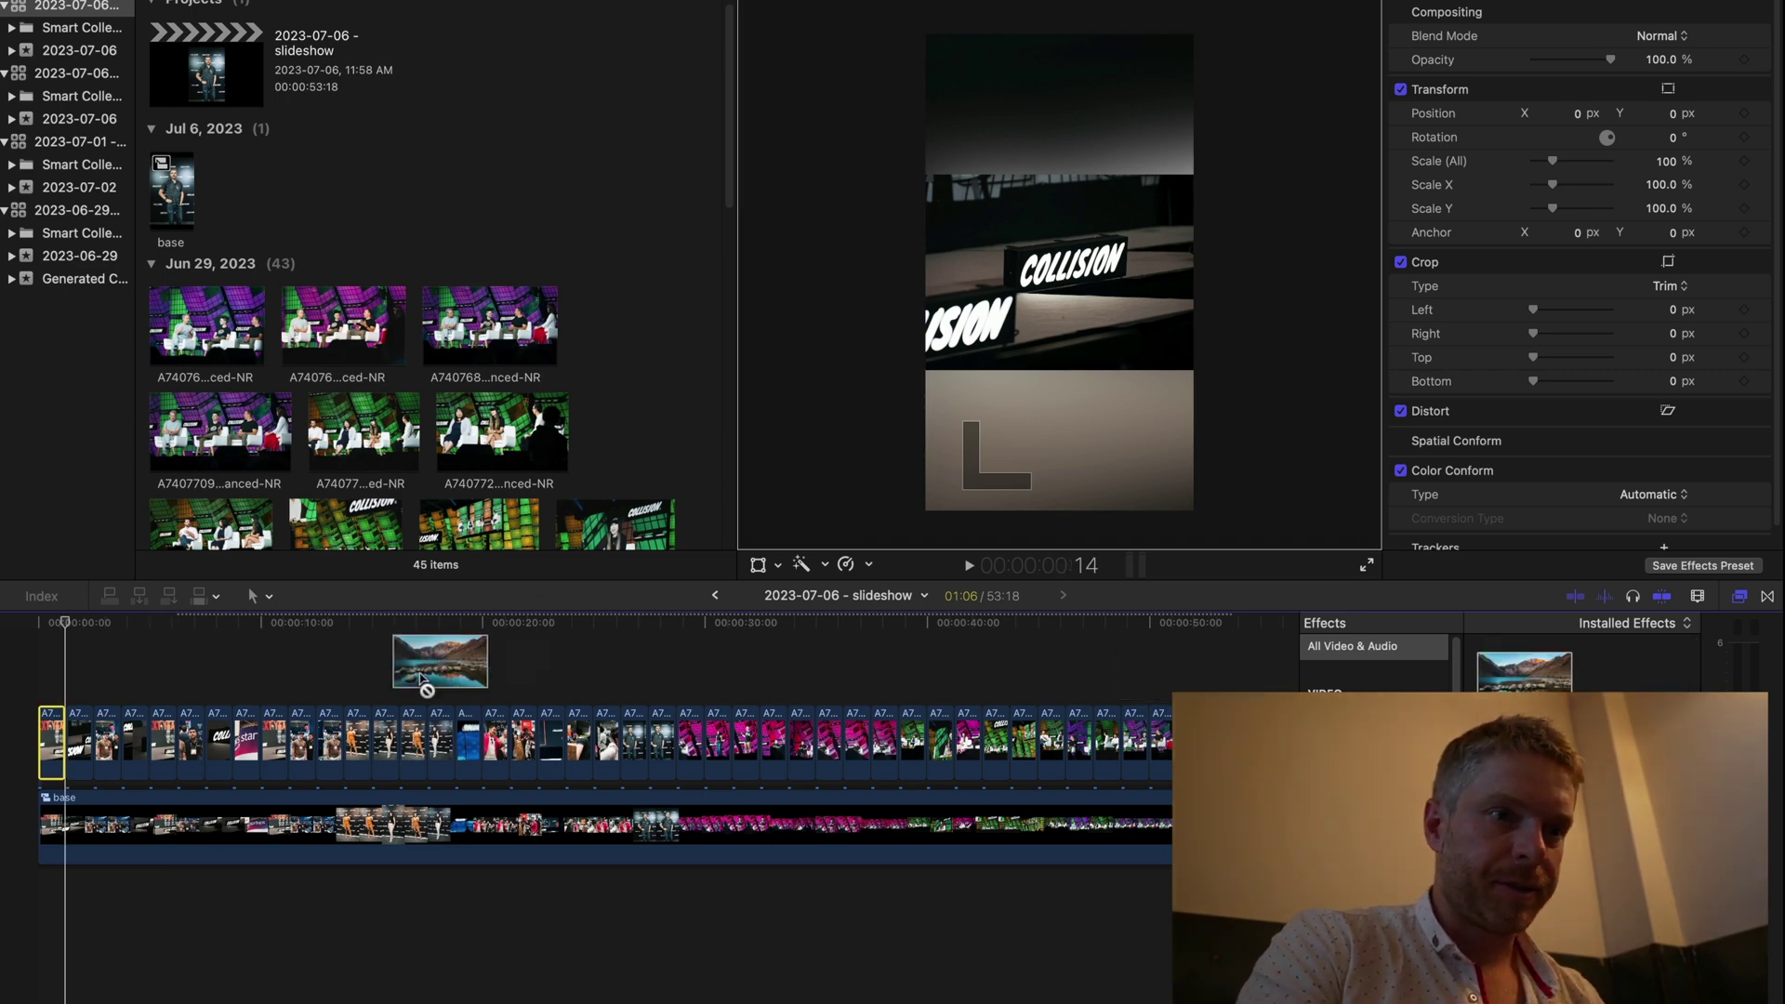
{"action": "left_click_drag", "start_coordinate": [54, 744], "coordinate": [54, 745]}
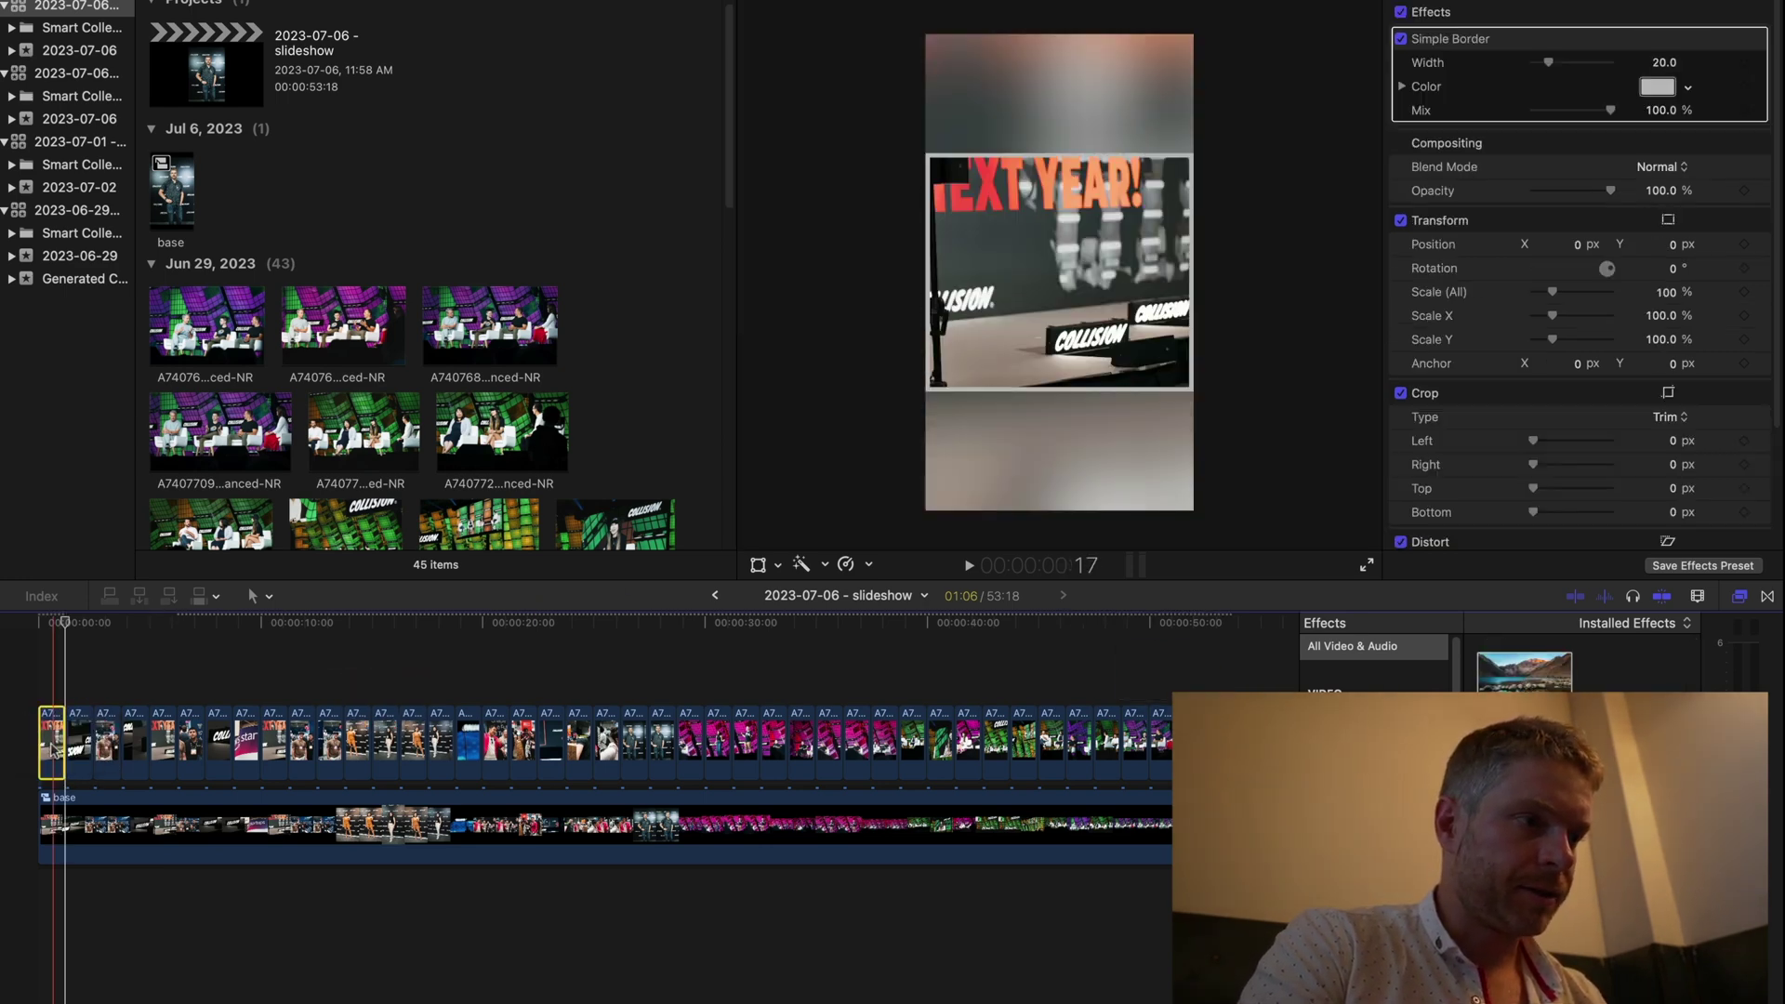
Step: Set the first photo's Simple Border color to white and its width to 7
{"action": "left_click", "coordinate": [1658, 87]}
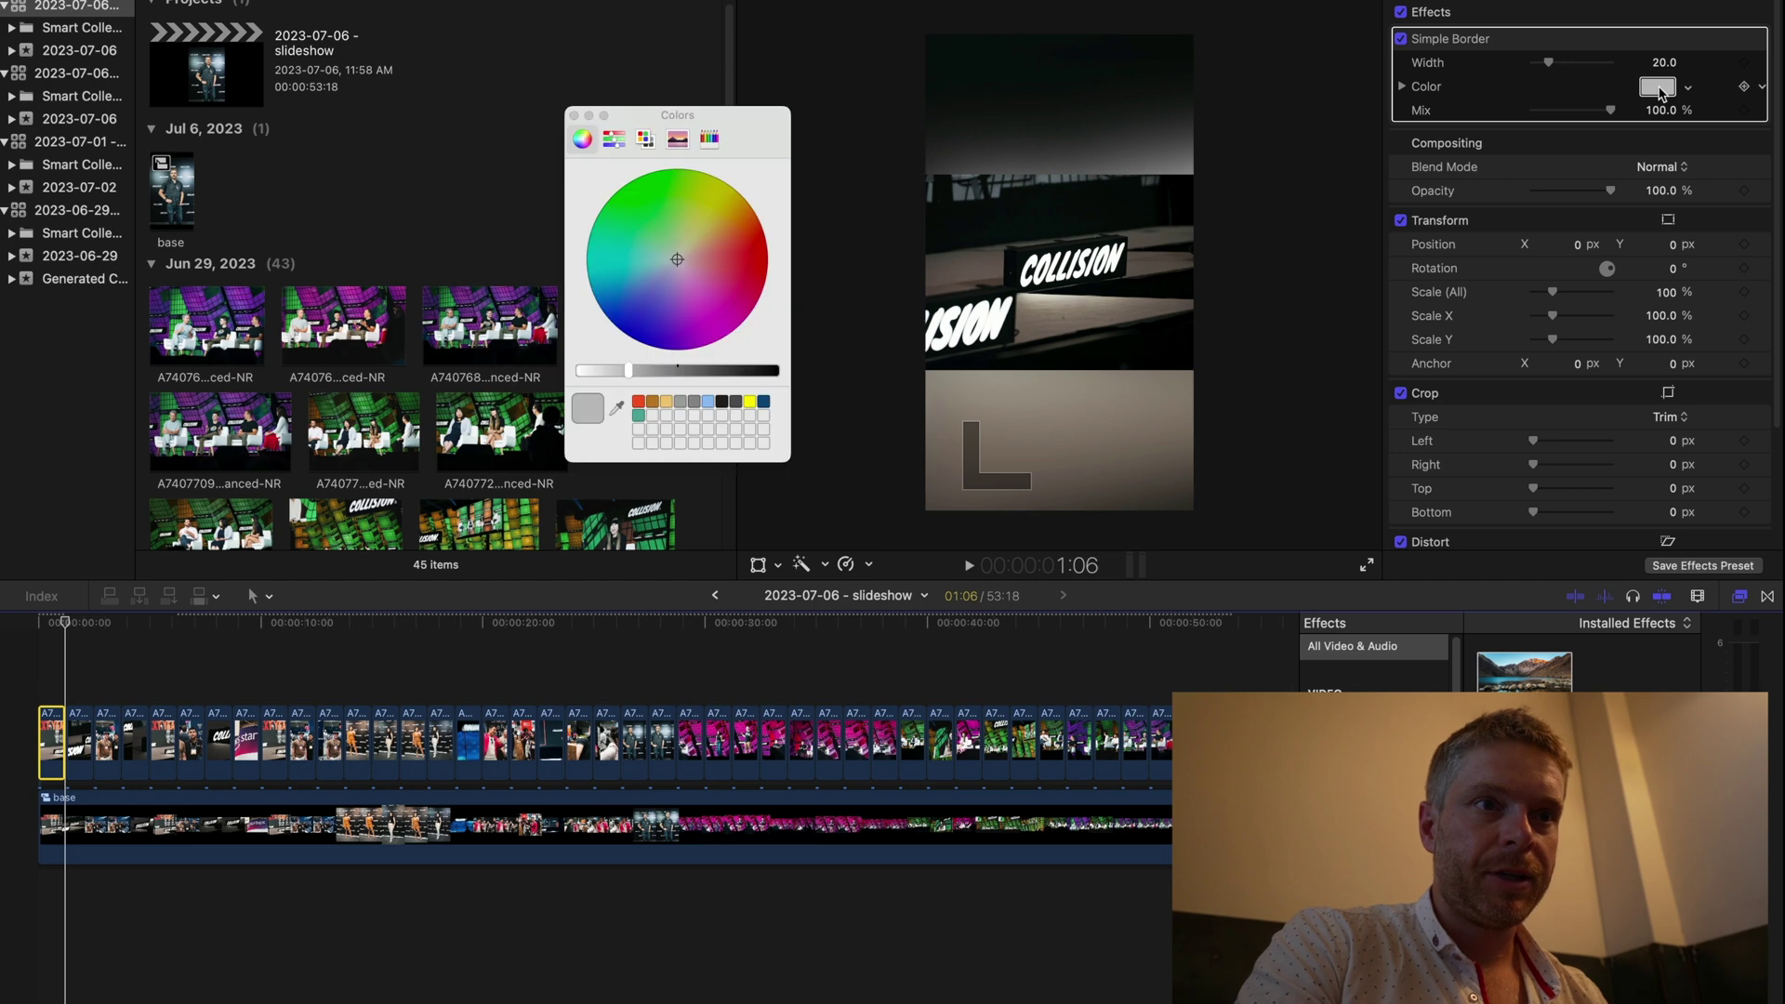
{"action": "left_click", "coordinate": [573, 370]}
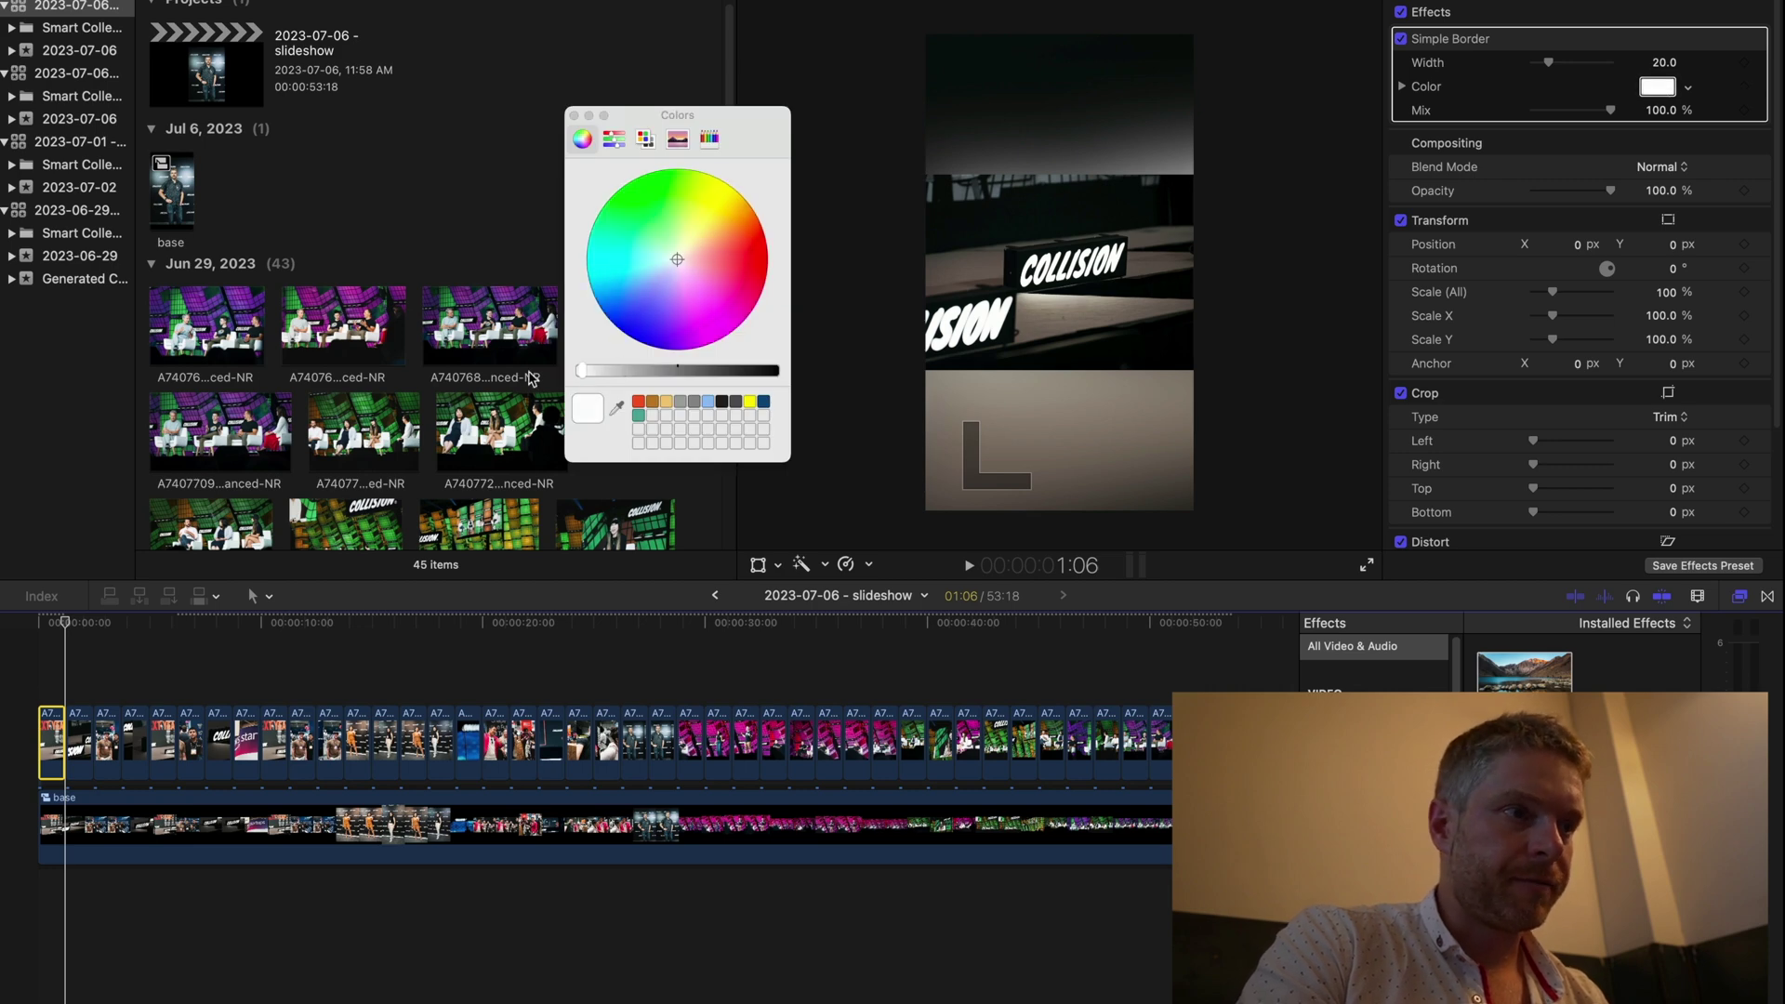
{"action": "left_click", "coordinate": [574, 116]}
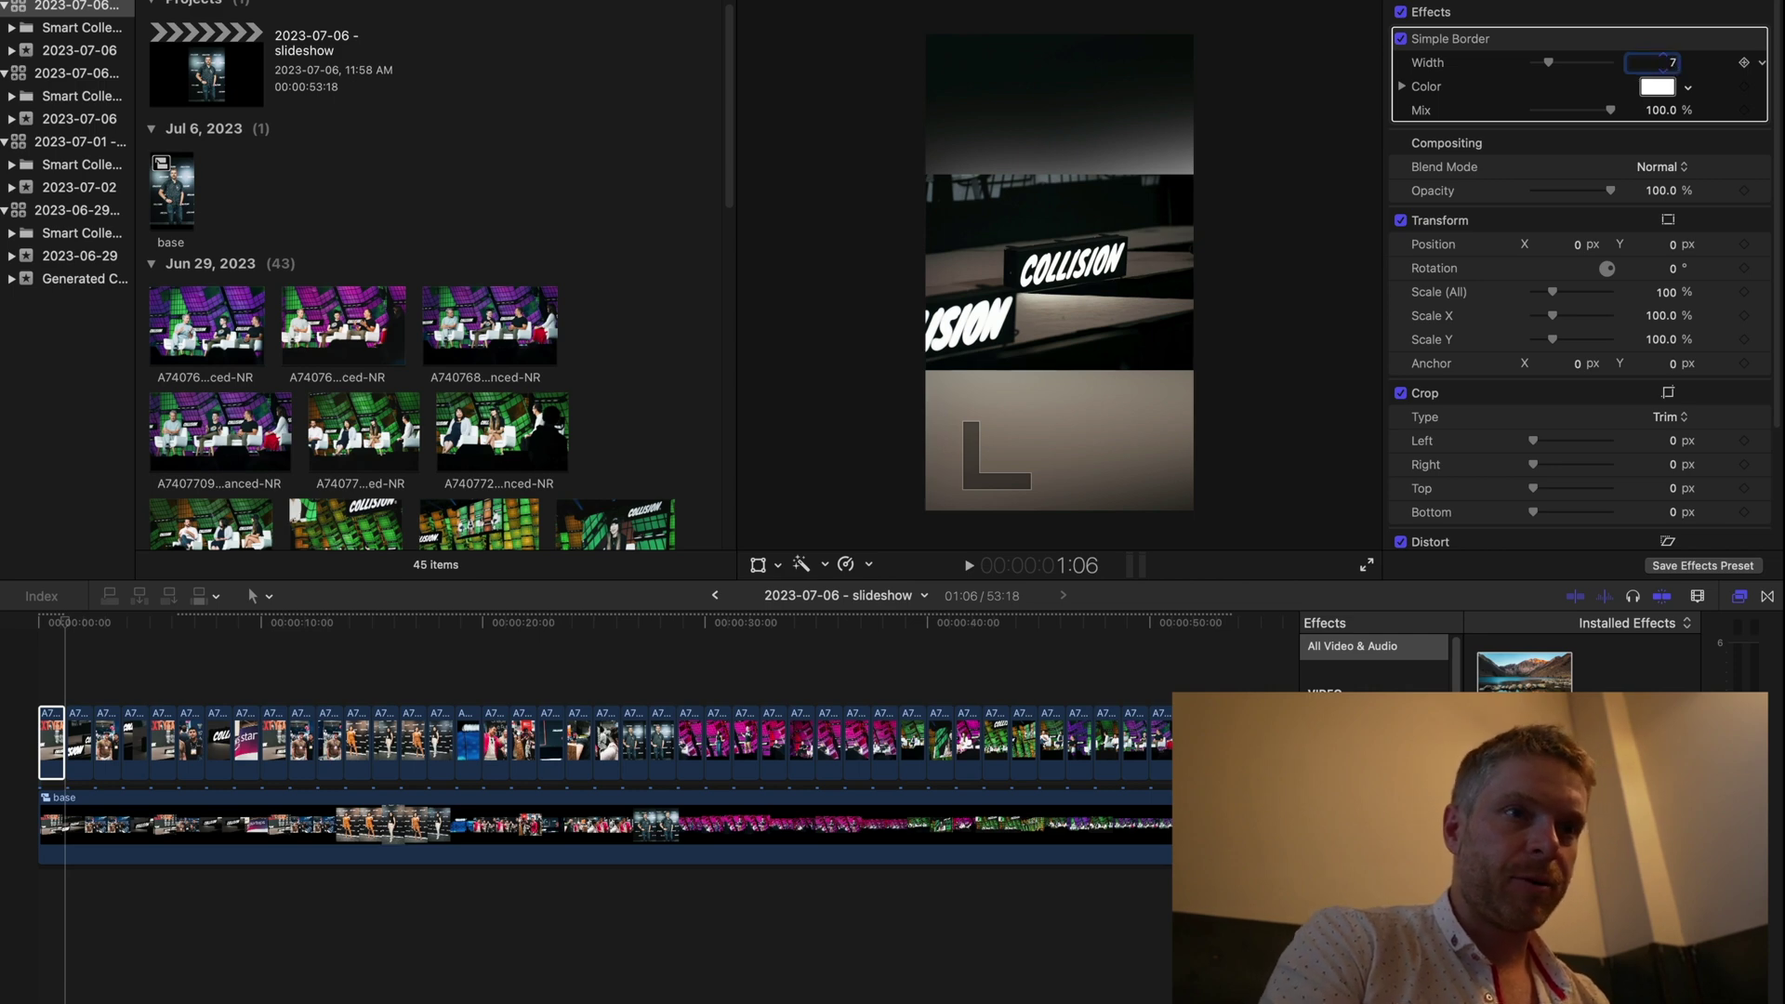
Step: Copy the first photo's attributes and paste only its Simple Border effect onto the other 42 photos of the upper layer
{"action": "key", "text": "super+="}
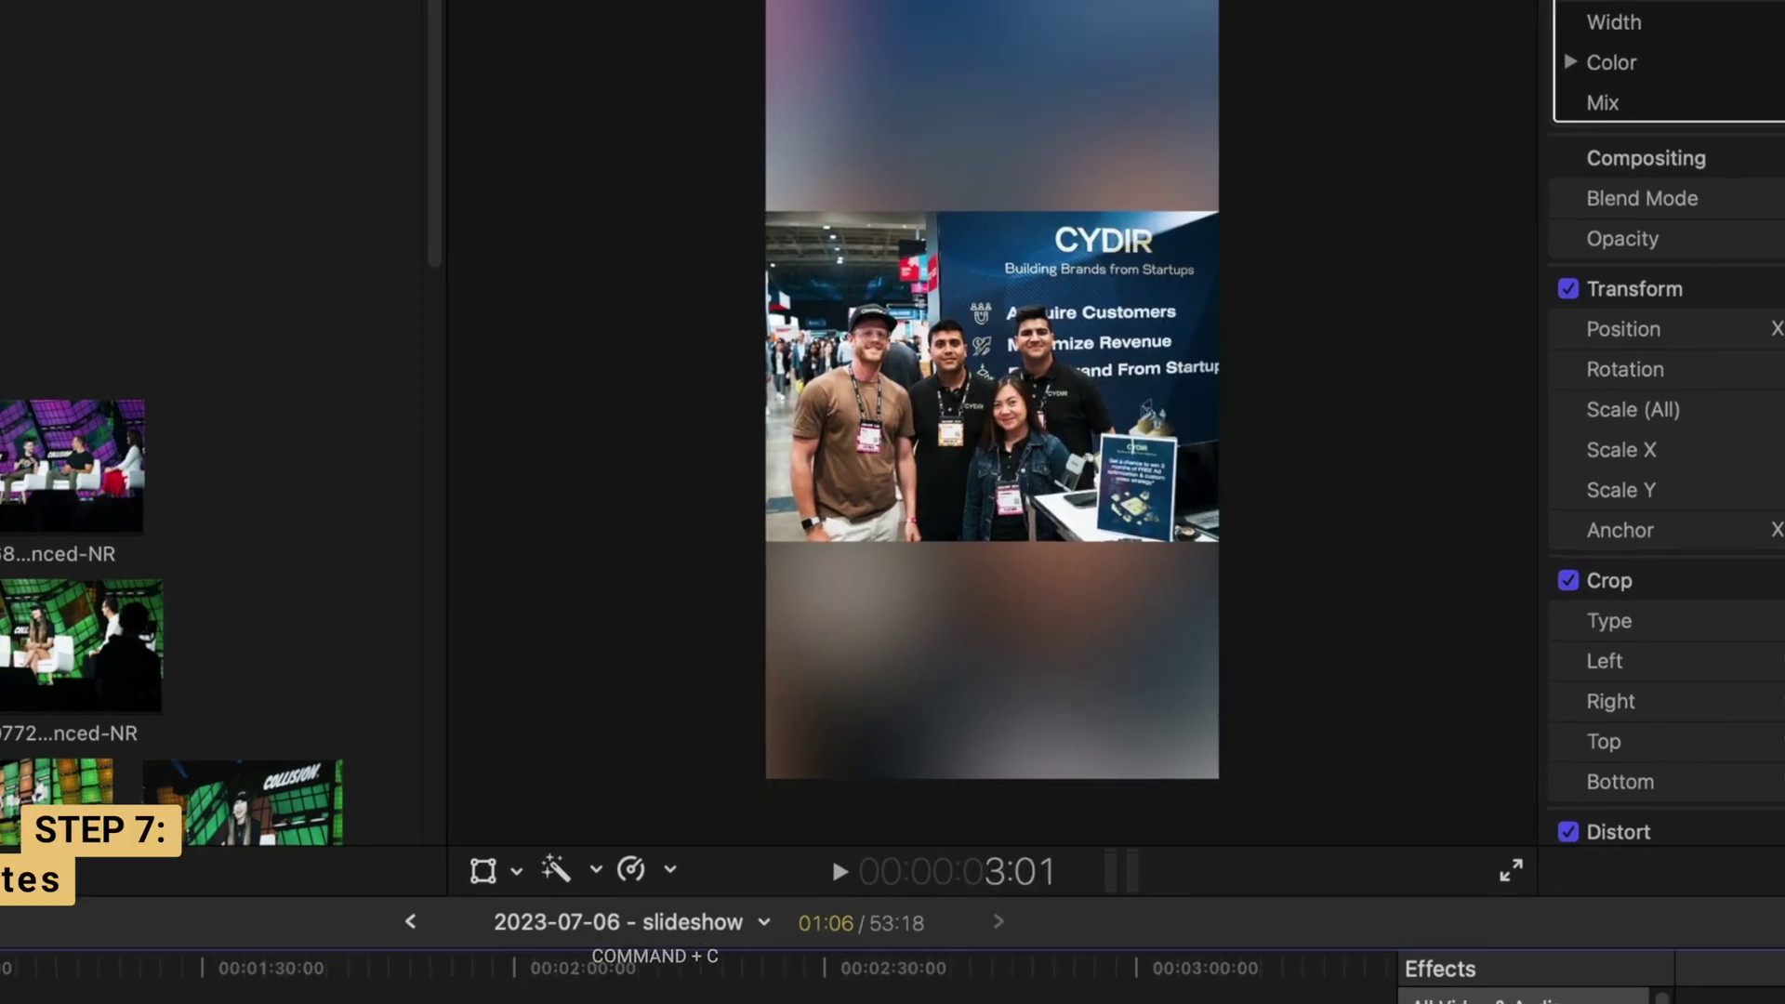
{"action": "key", "text": "super+c"}
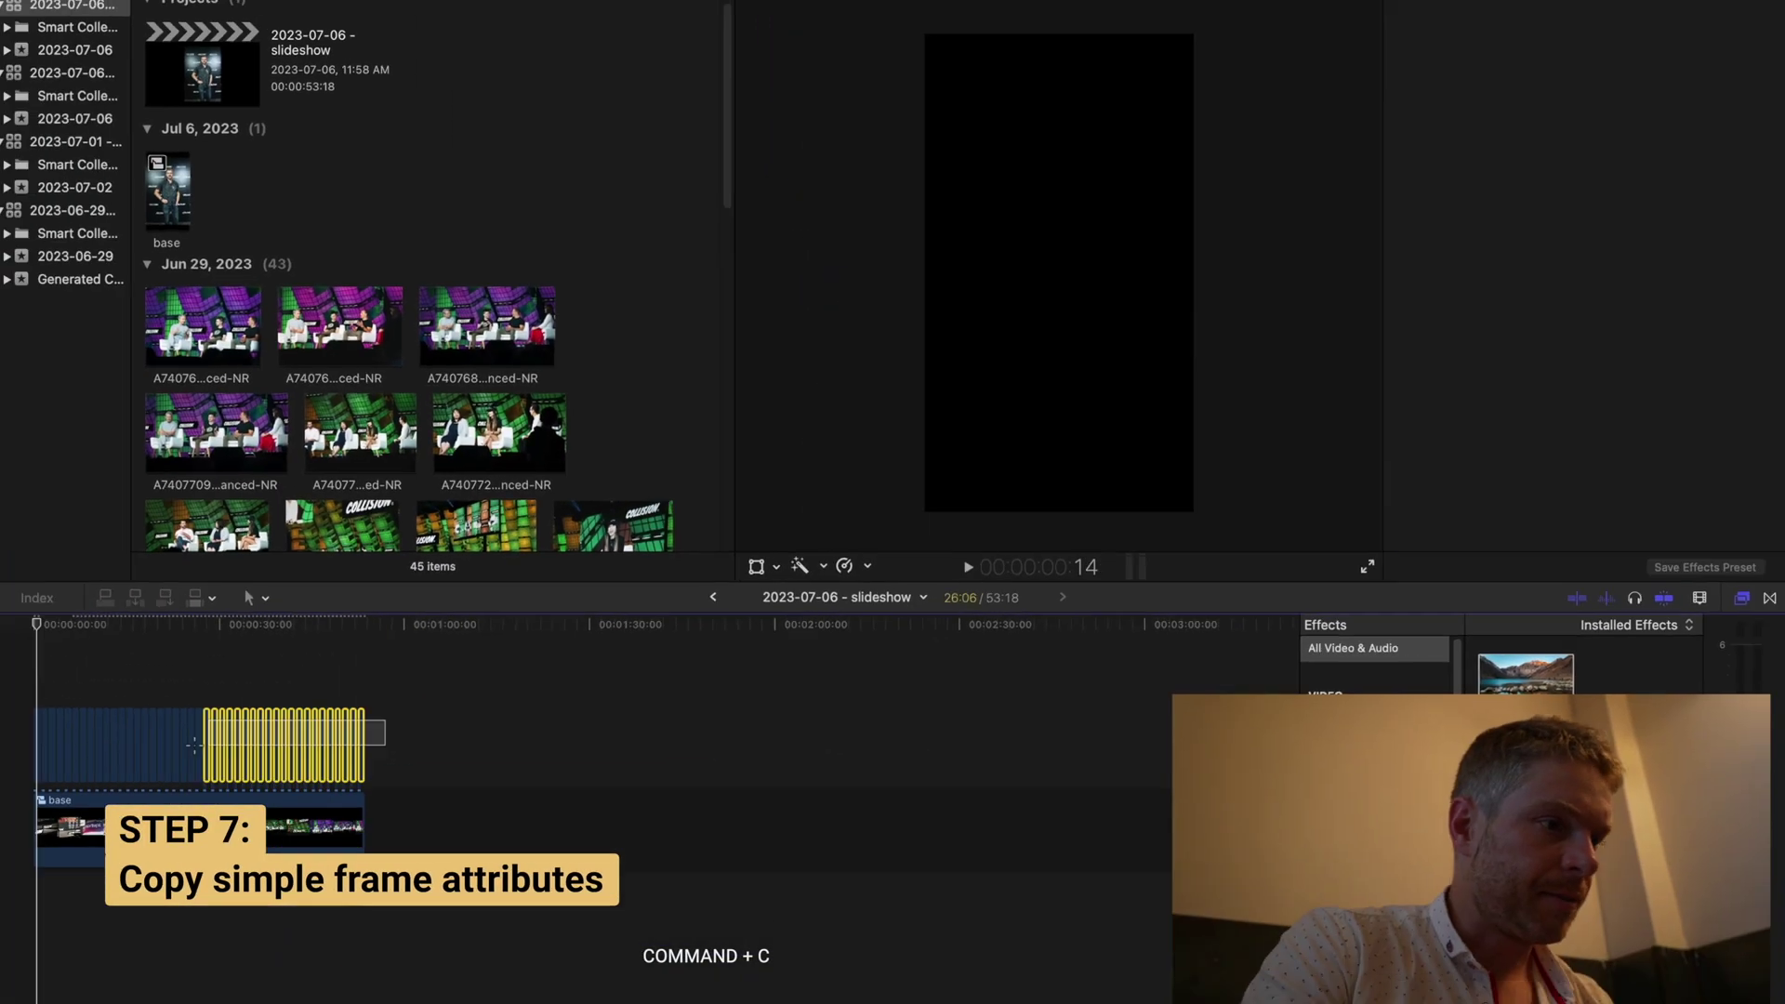
{"action": "left_click_drag", "start_coordinate": [192, 743], "coordinate": [48, 748]}
{"action": "key", "text": "super+equal"}
{"action": "key", "text": "super+equal"}
{"action": "key", "text": "super+equal"}
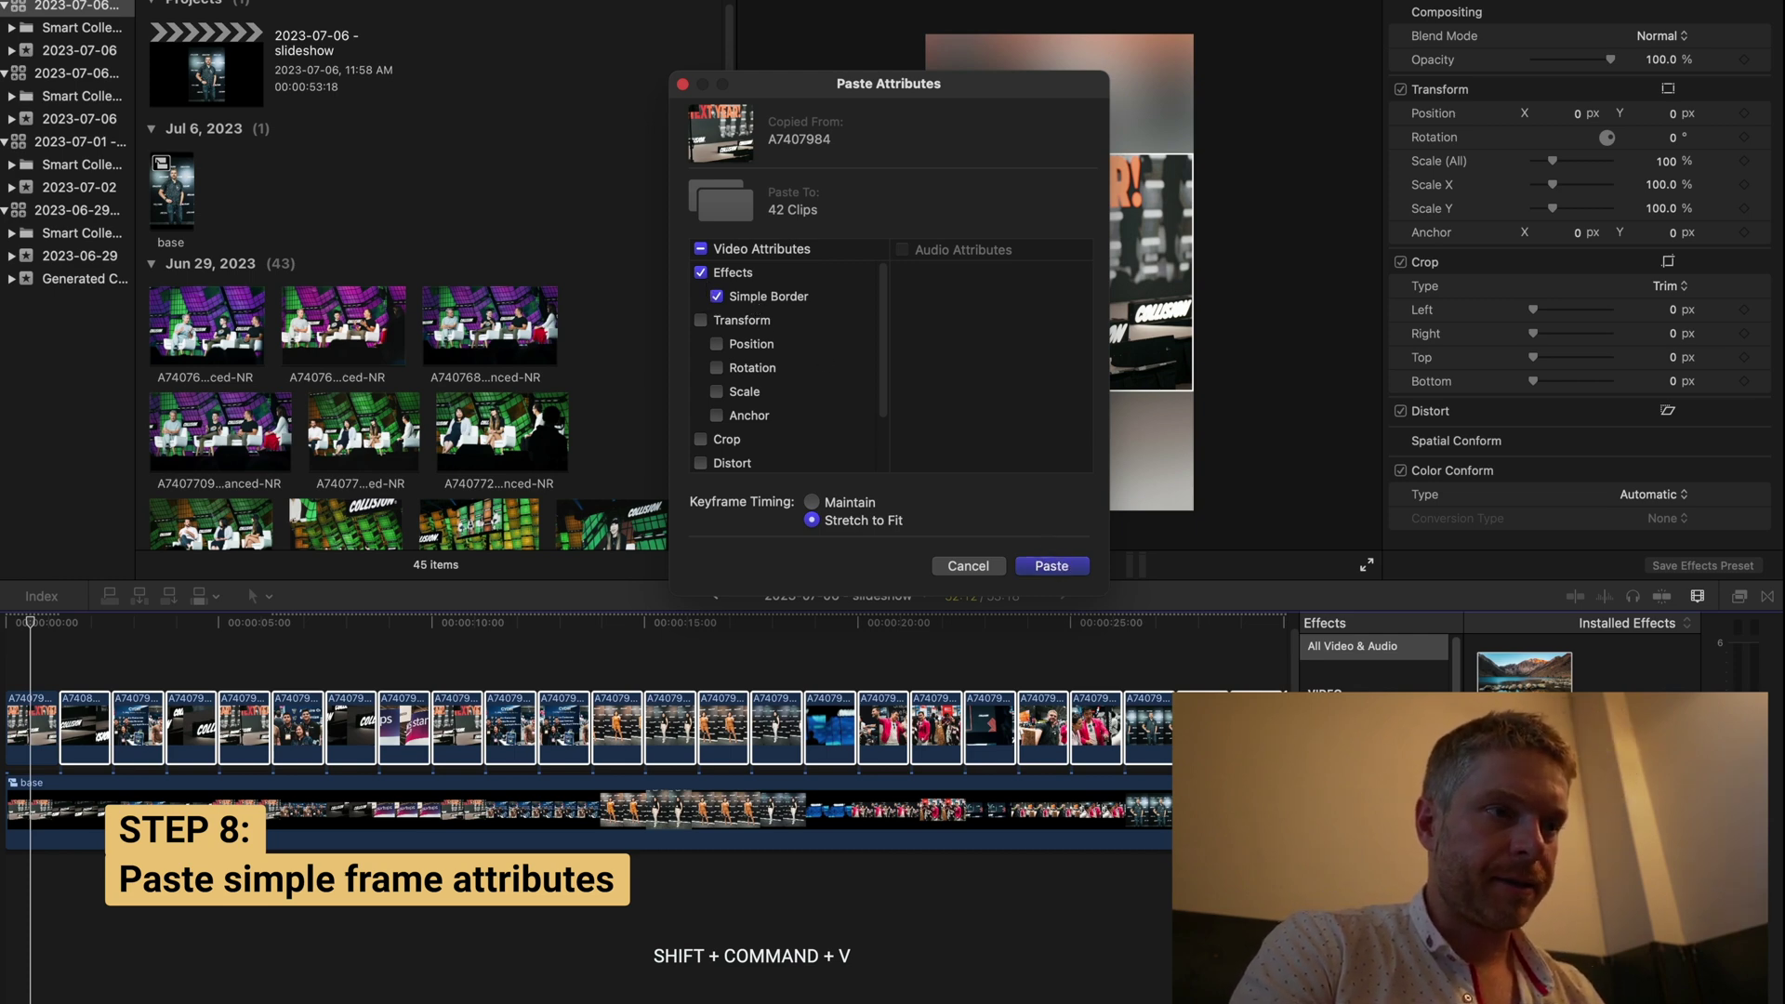
{"action": "left_click", "coordinate": [1050, 565]}
{"action": "key", "text": "shift+z"}
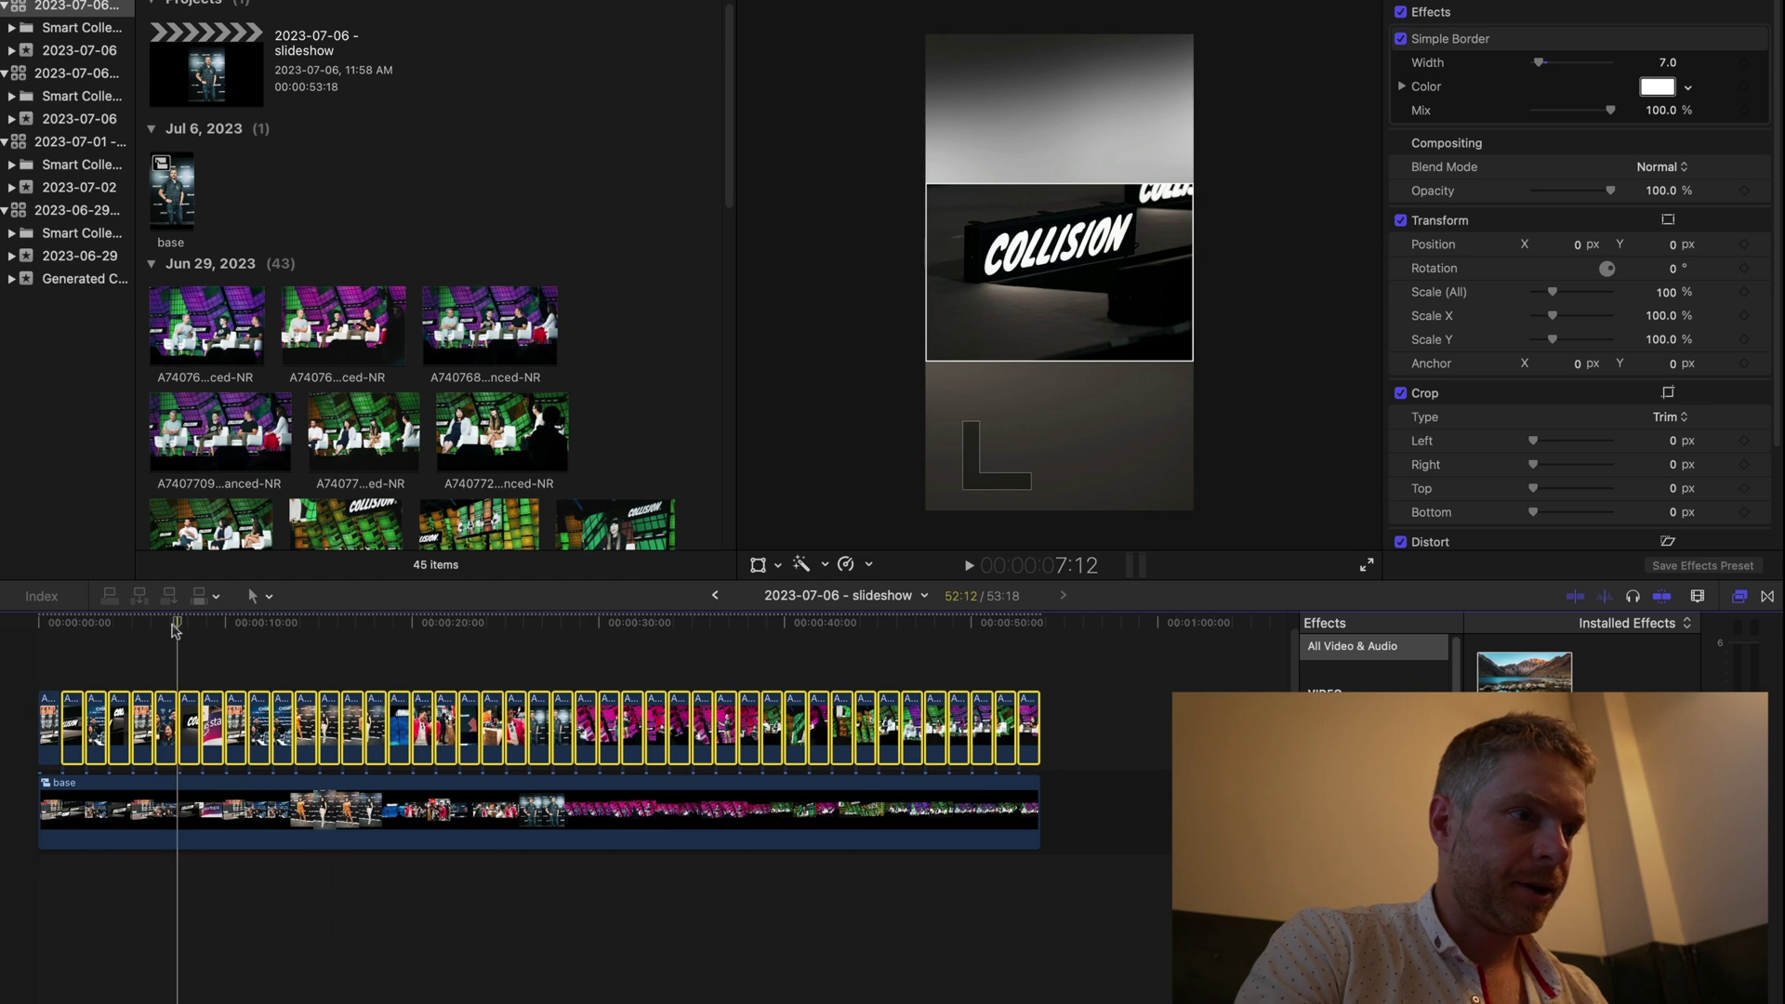
{"action": "left_click_drag", "start_coordinate": [175, 630], "coordinate": [759, 625]}
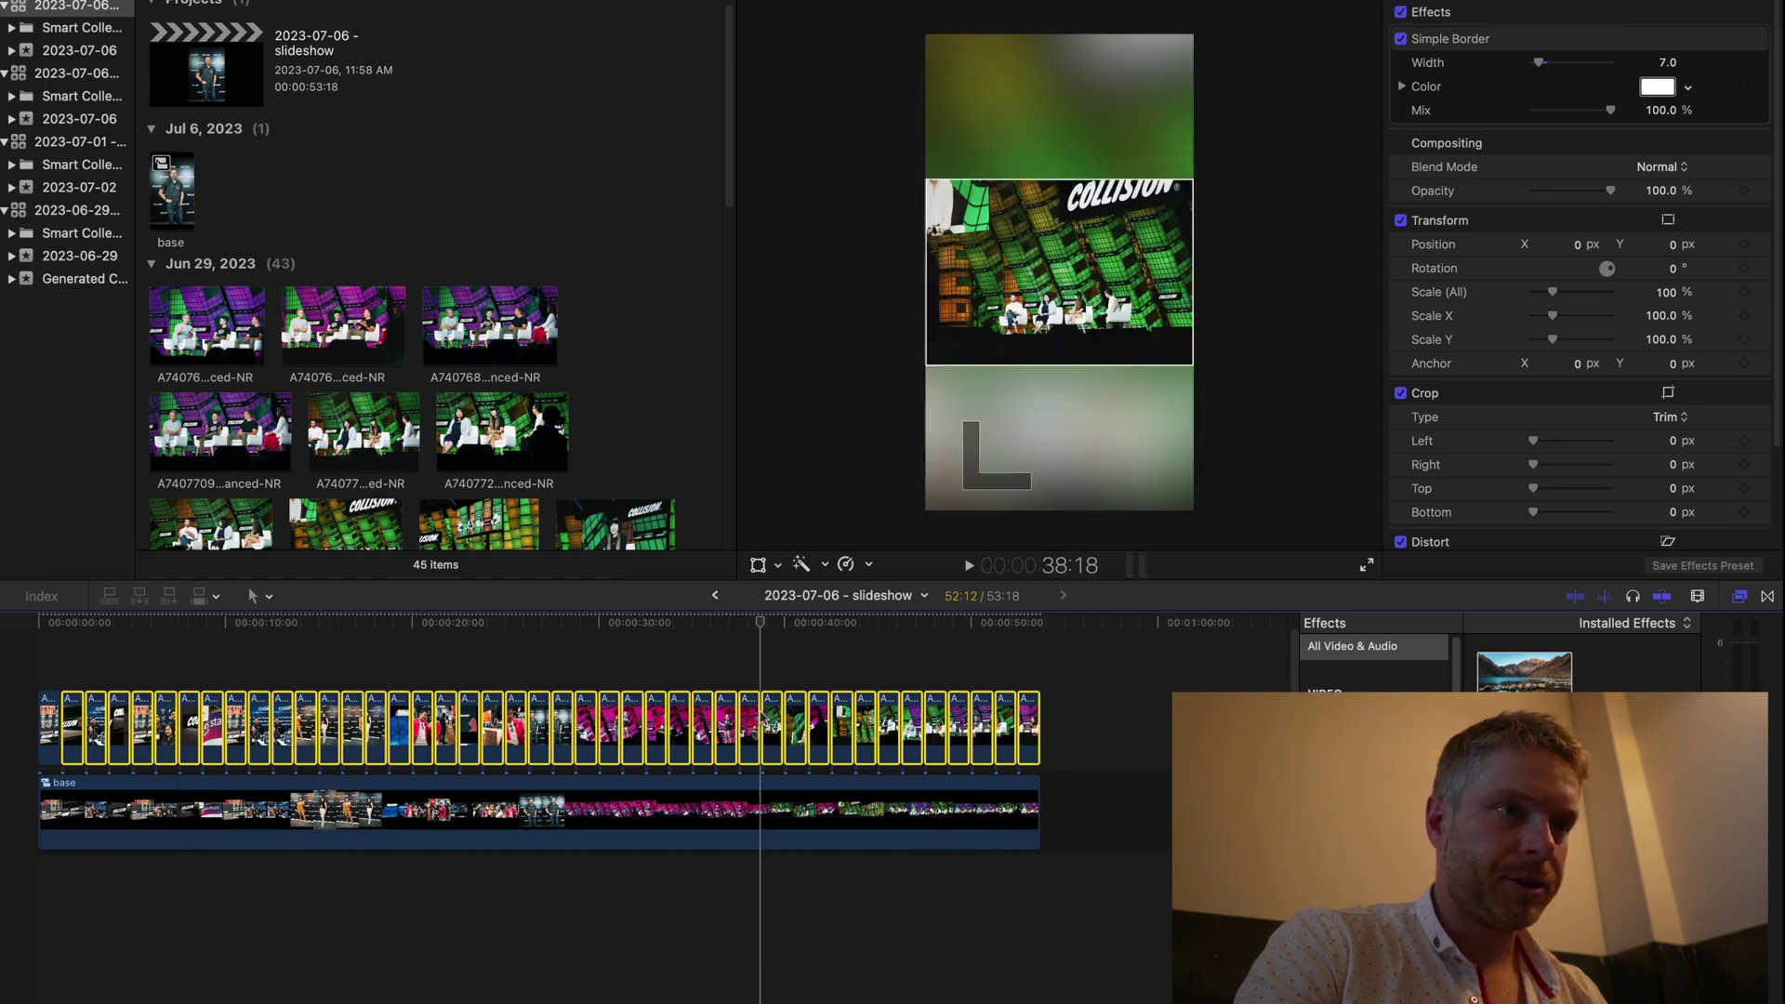
{"action": "left_click_drag", "start_coordinate": [760, 716], "coordinate": [62, 715]}
{"action": "left_click", "coordinate": [912, 879]}
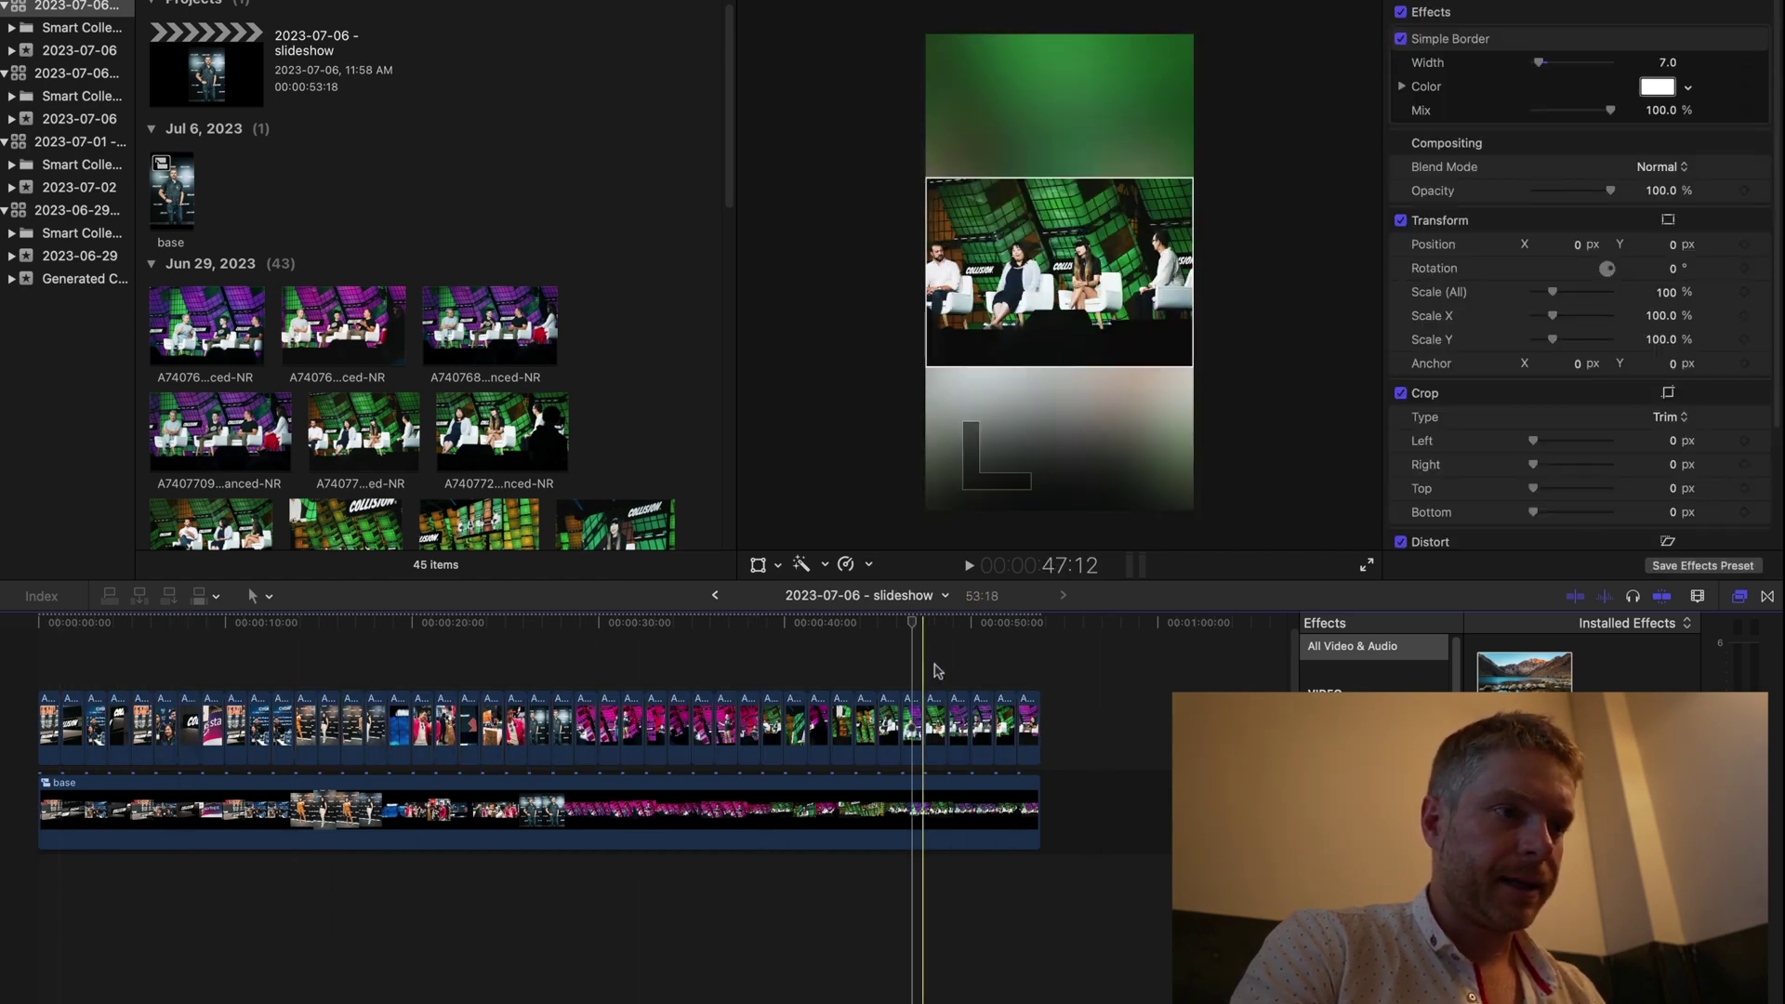
Step: Combine all photos of the upper layer into a new compound clip named pictures in the 2023-07-06 event
{"action": "scroll", "coordinate": [935, 664], "scroll_direction": "up", "scroll_amount": 1}
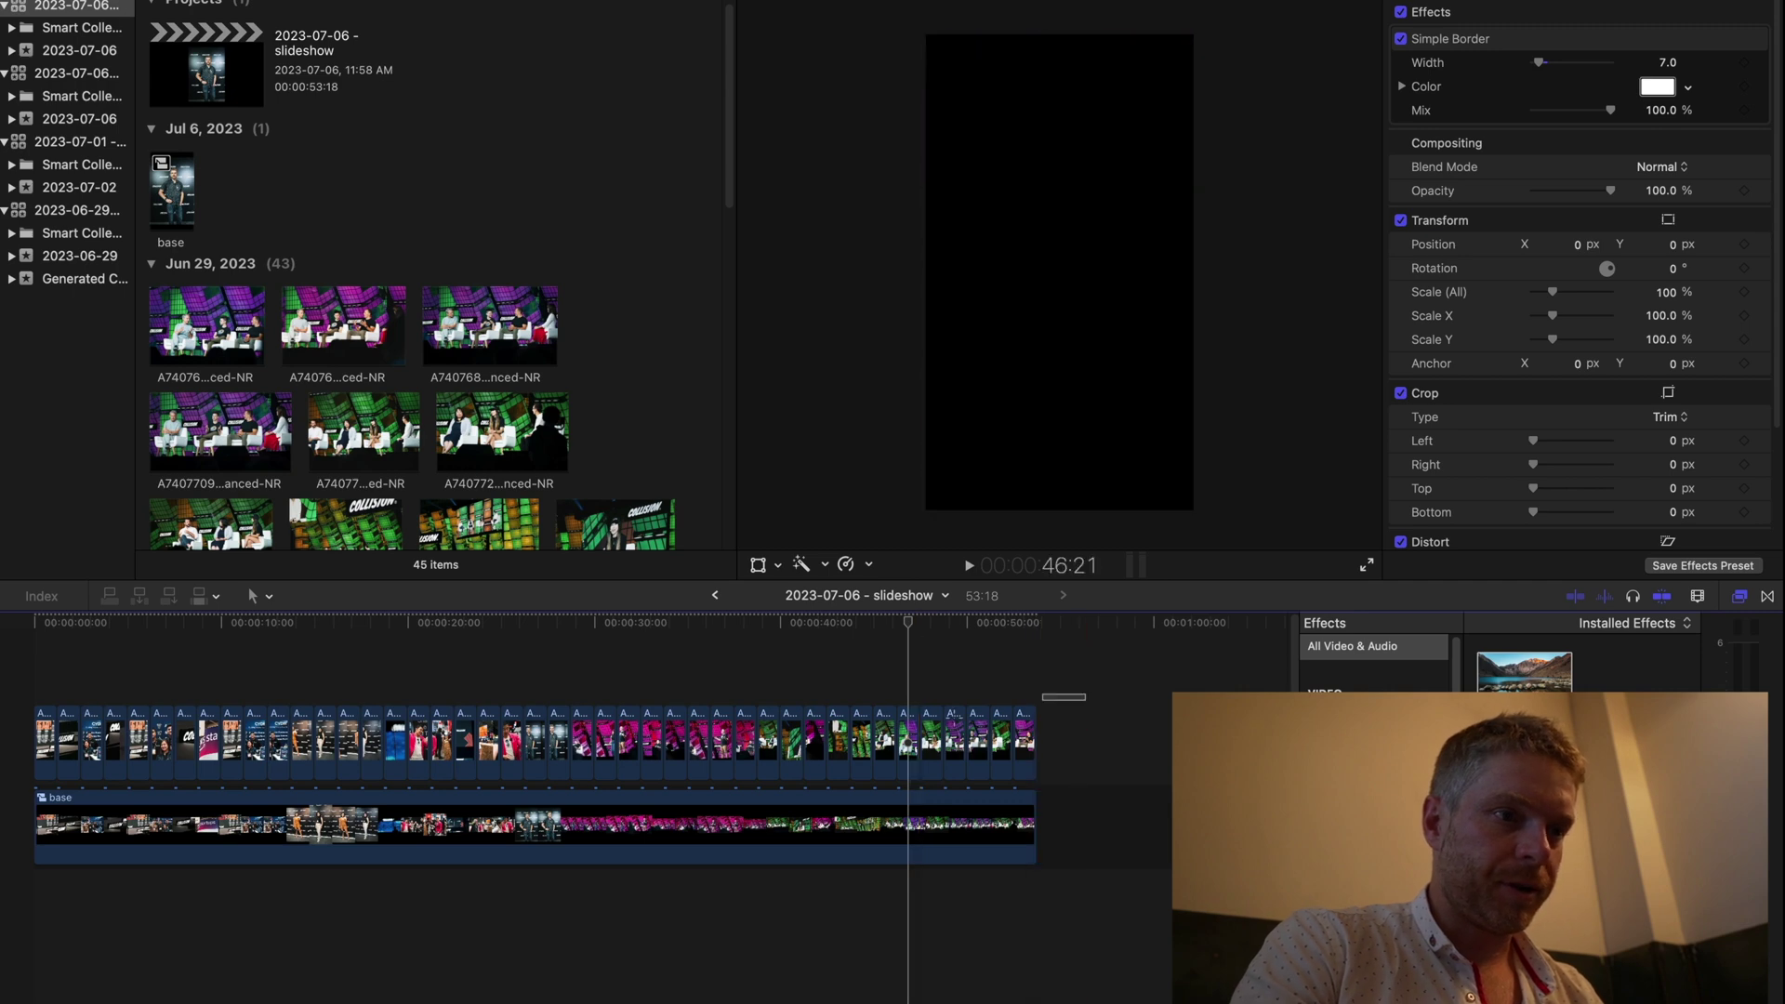
{"action": "left_click_drag", "start_coordinate": [1085, 694], "coordinate": [22, 760]}
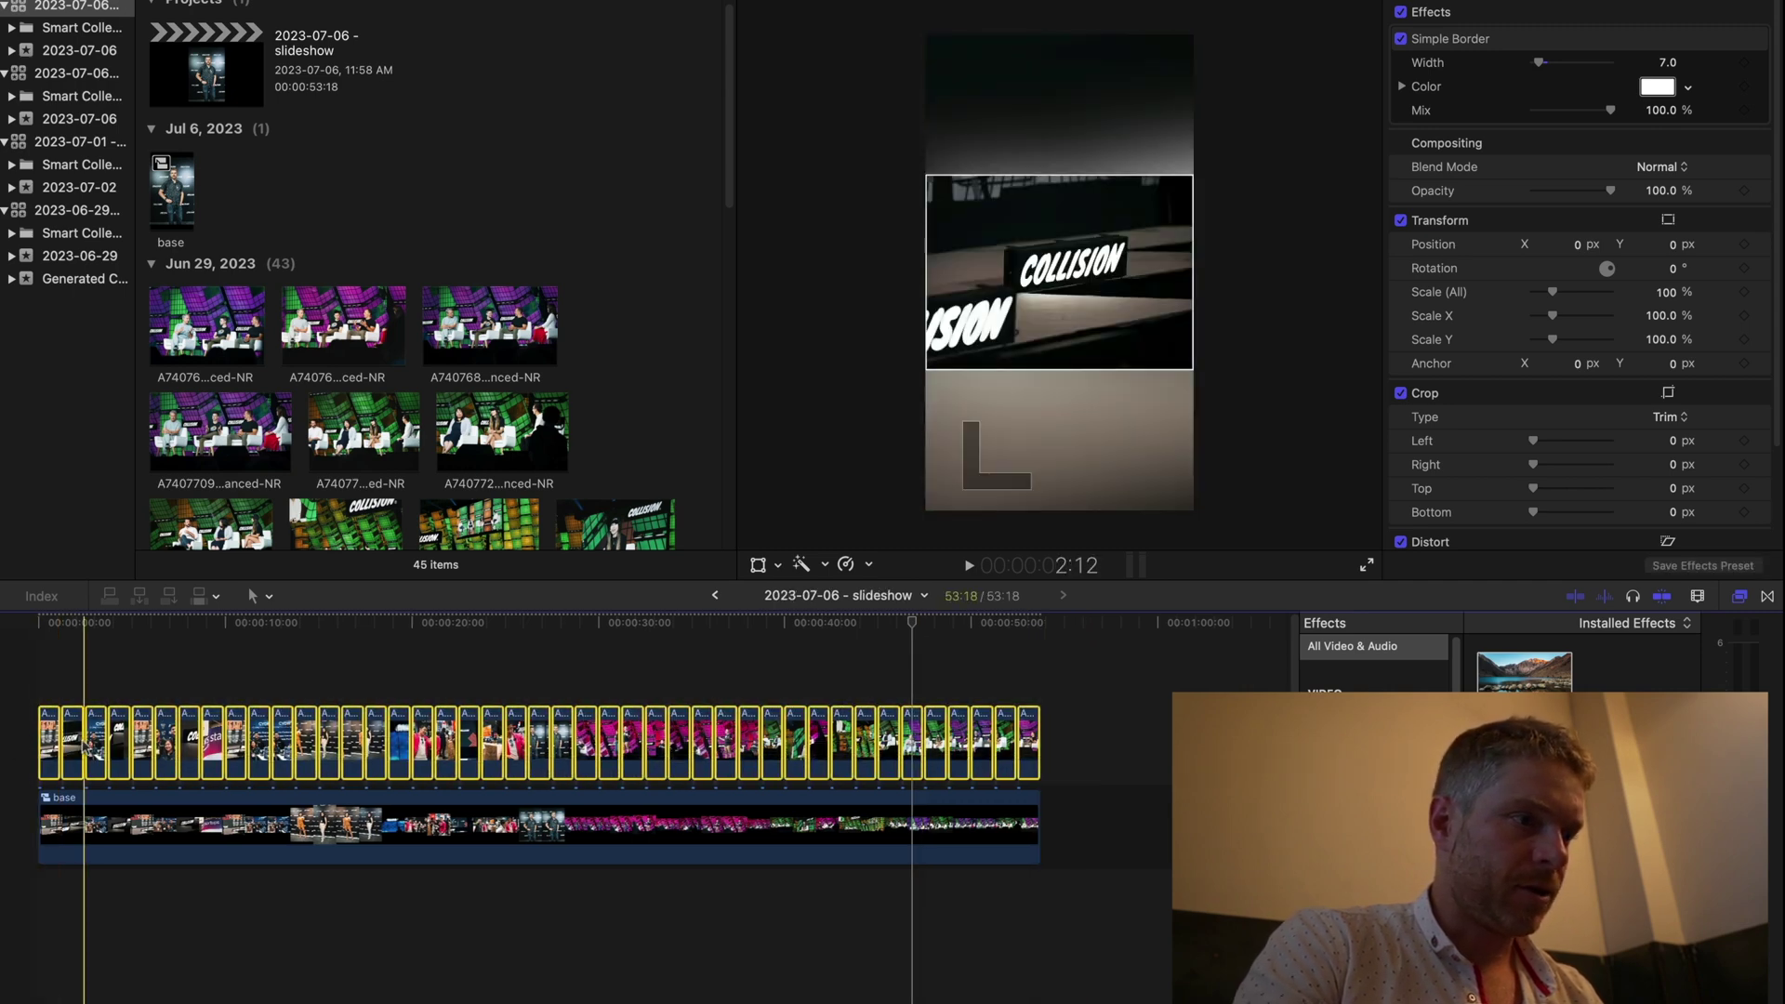
{"action": "right_click", "coordinate": [70, 751]}
{"action": "left_click", "coordinate": [121, 646]}
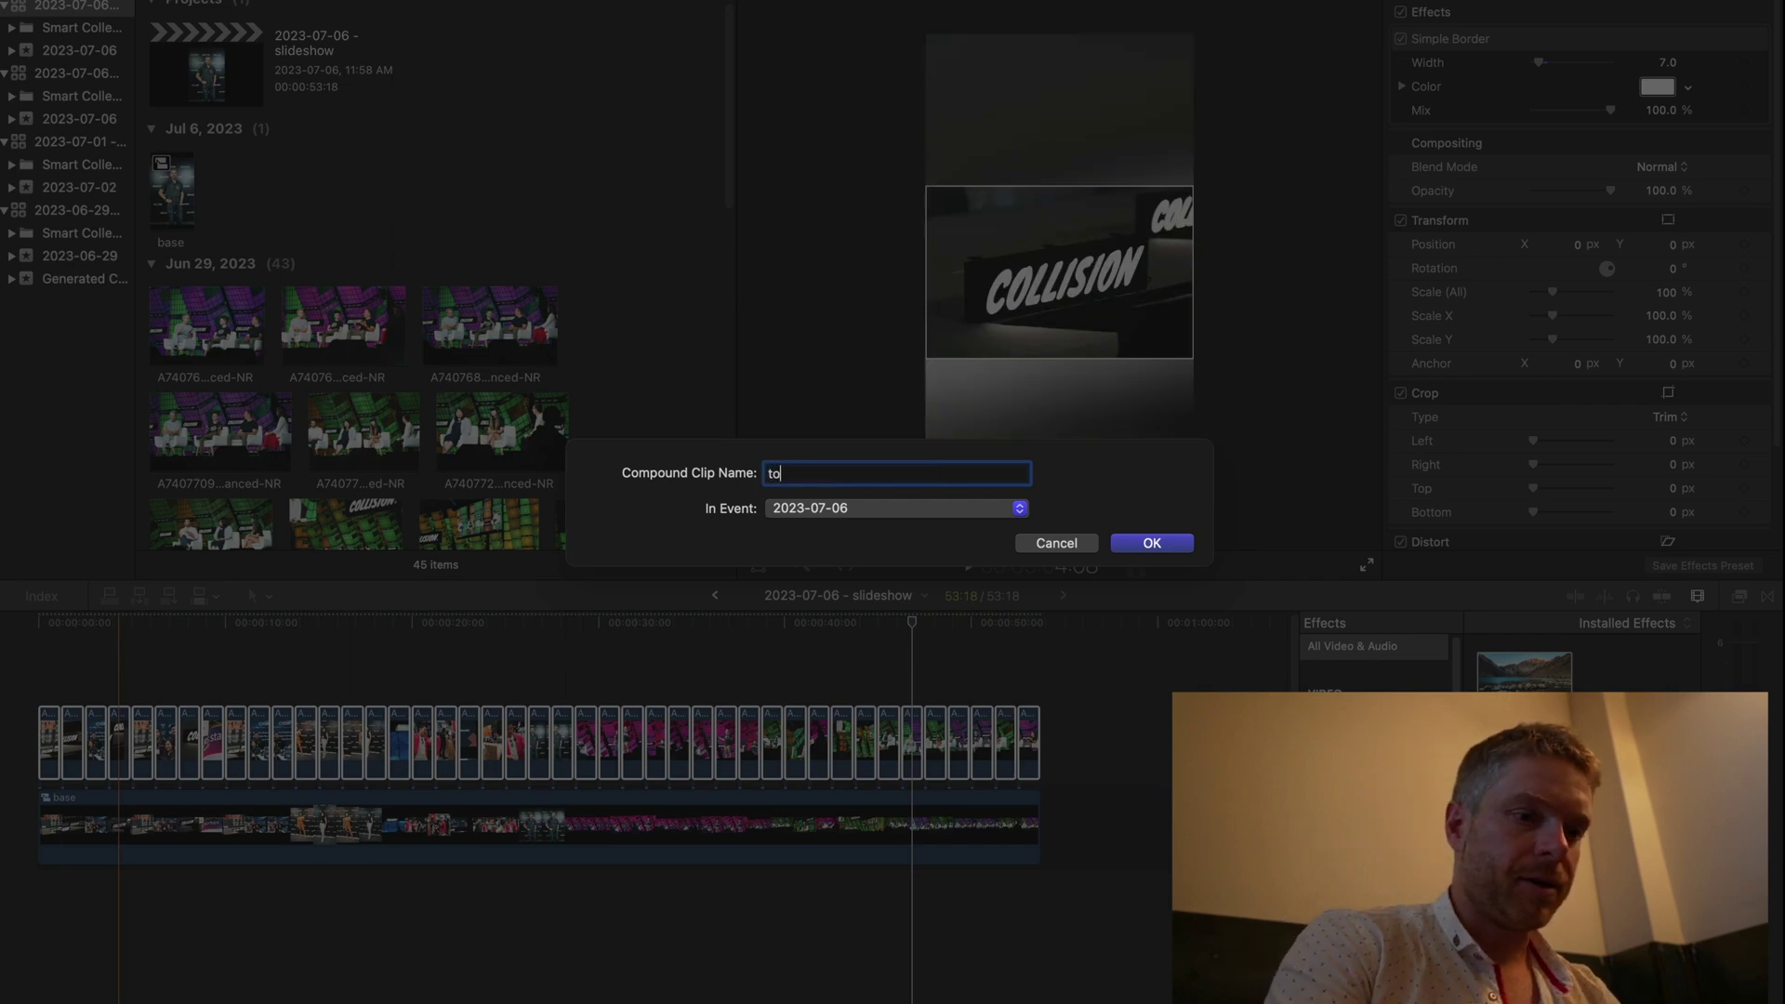
{"action": "type", "text": "top"}
{"action": "key", "text": "BackSpace"}
{"action": "key", "text": "BackSpace"}
{"action": "key", "text": "BackSpace"}
{"action": "type", "text": "pic"}
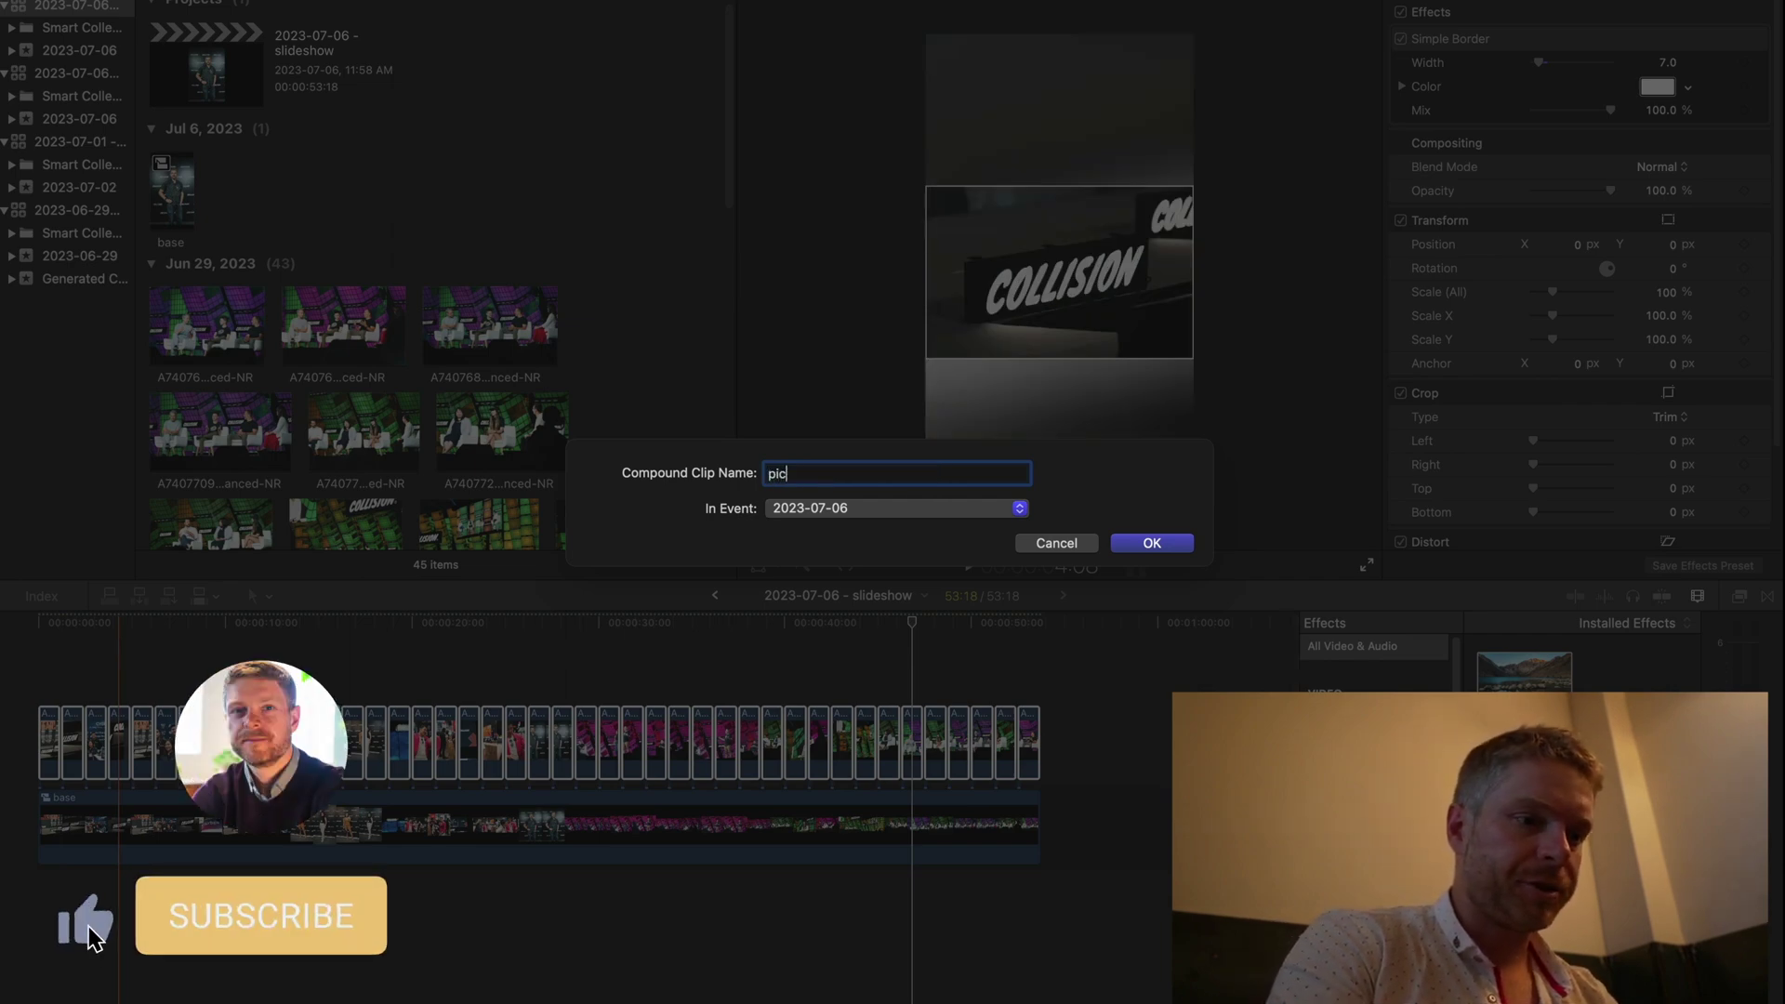
{"action": "type", "text": "tures"}
{"action": "key", "text": "Return"}
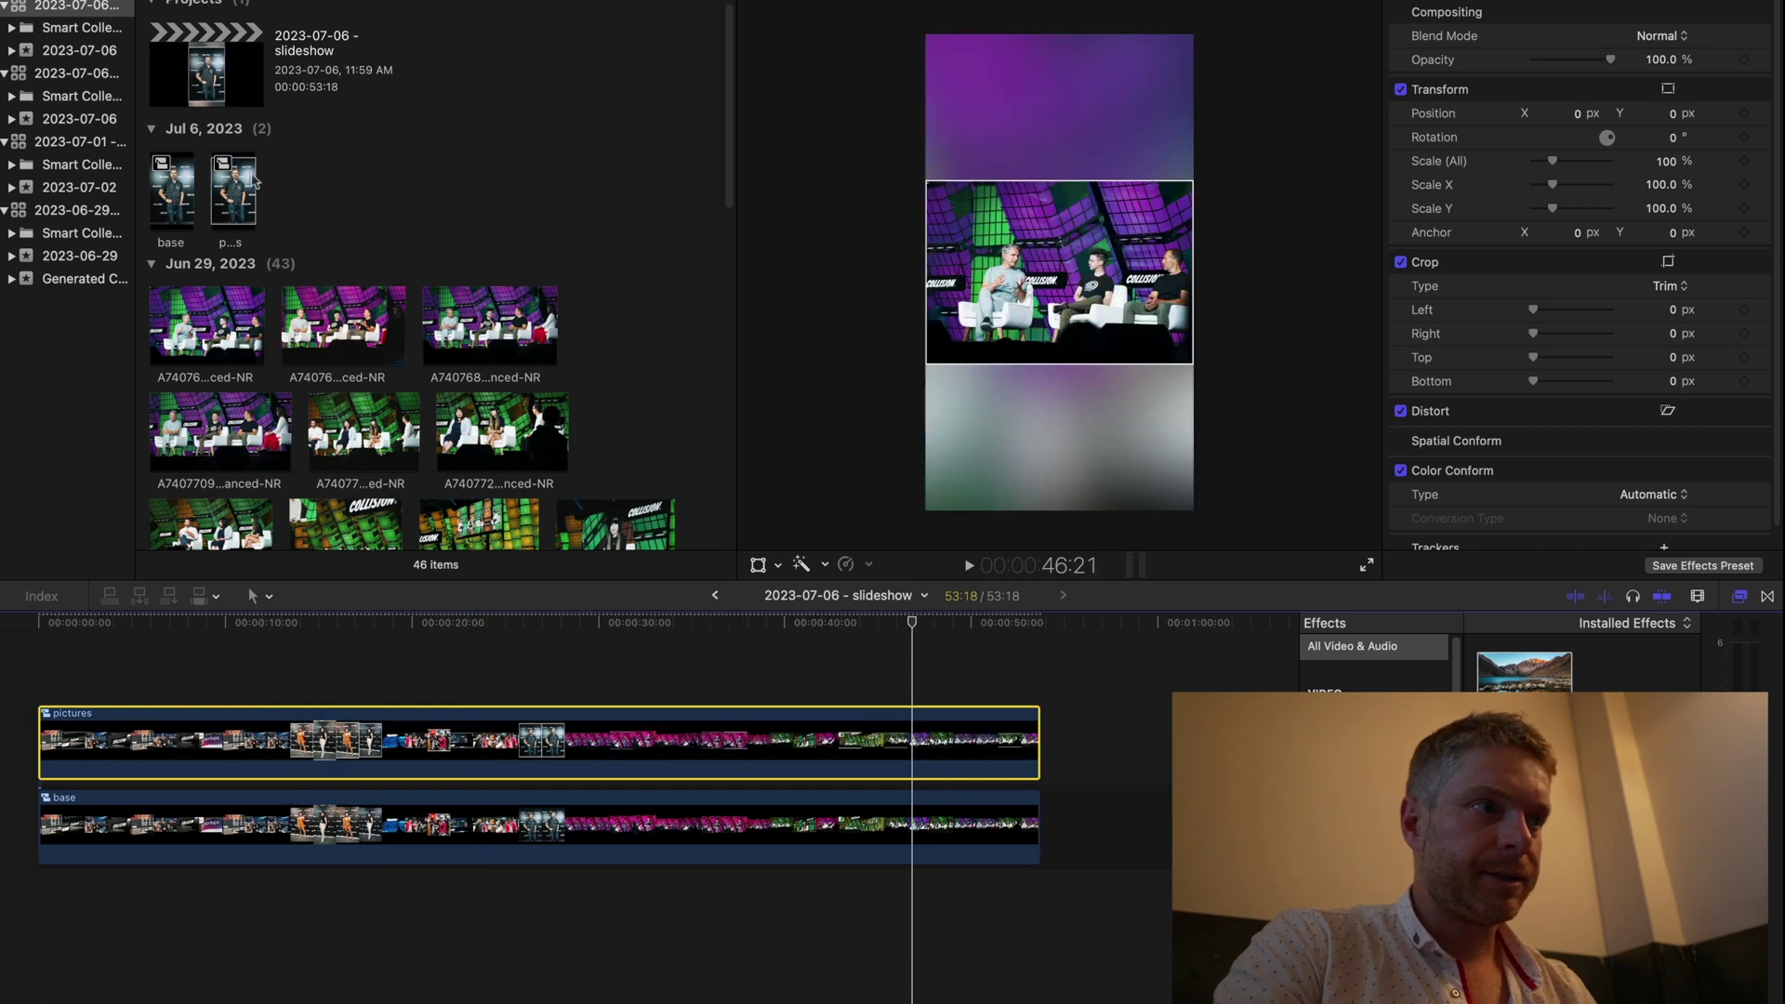
Step: Add an Adjustments layer over the whole length of the pictures clip and stack a second copy of it above
{"action": "key", "text": "alt+super+1"}
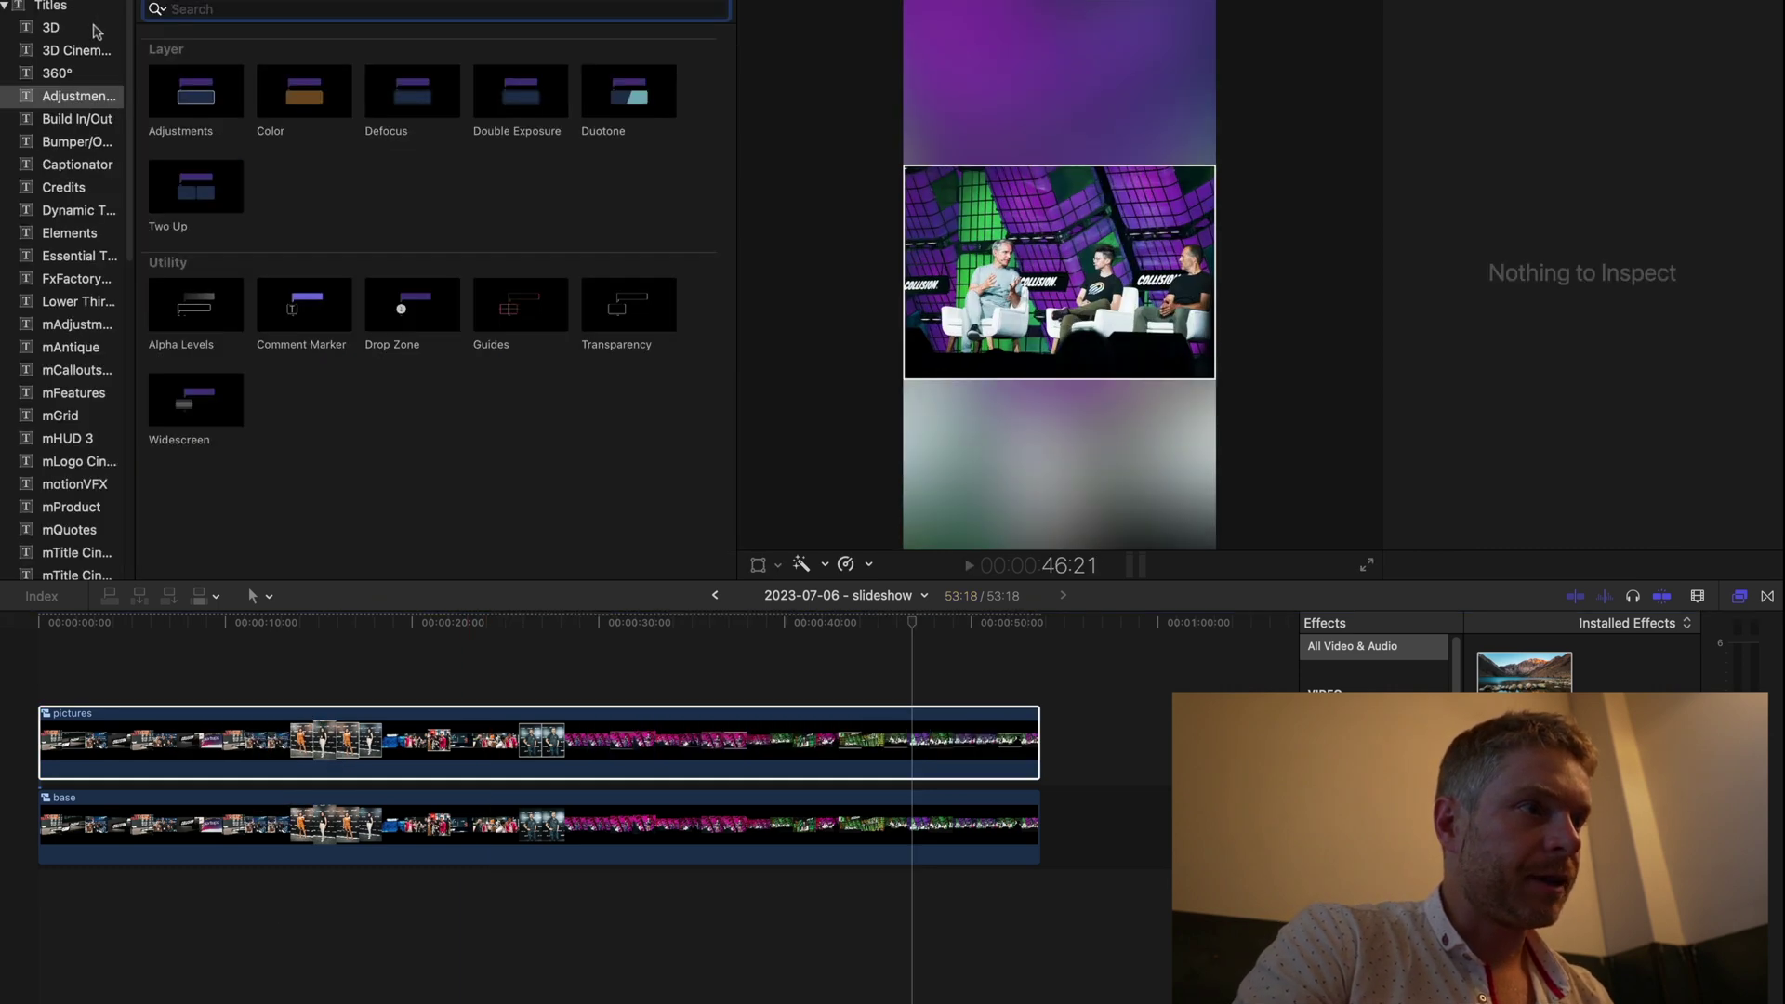
{"action": "left_click_drag", "start_coordinate": [197, 109], "coordinate": [1036, 688]}
{"action": "left_click", "coordinate": [949, 687]}
{"action": "key", "text": "super+c"}
{"action": "left_click", "coordinate": [705, 639]}
{"action": "key", "text": "super+v"}
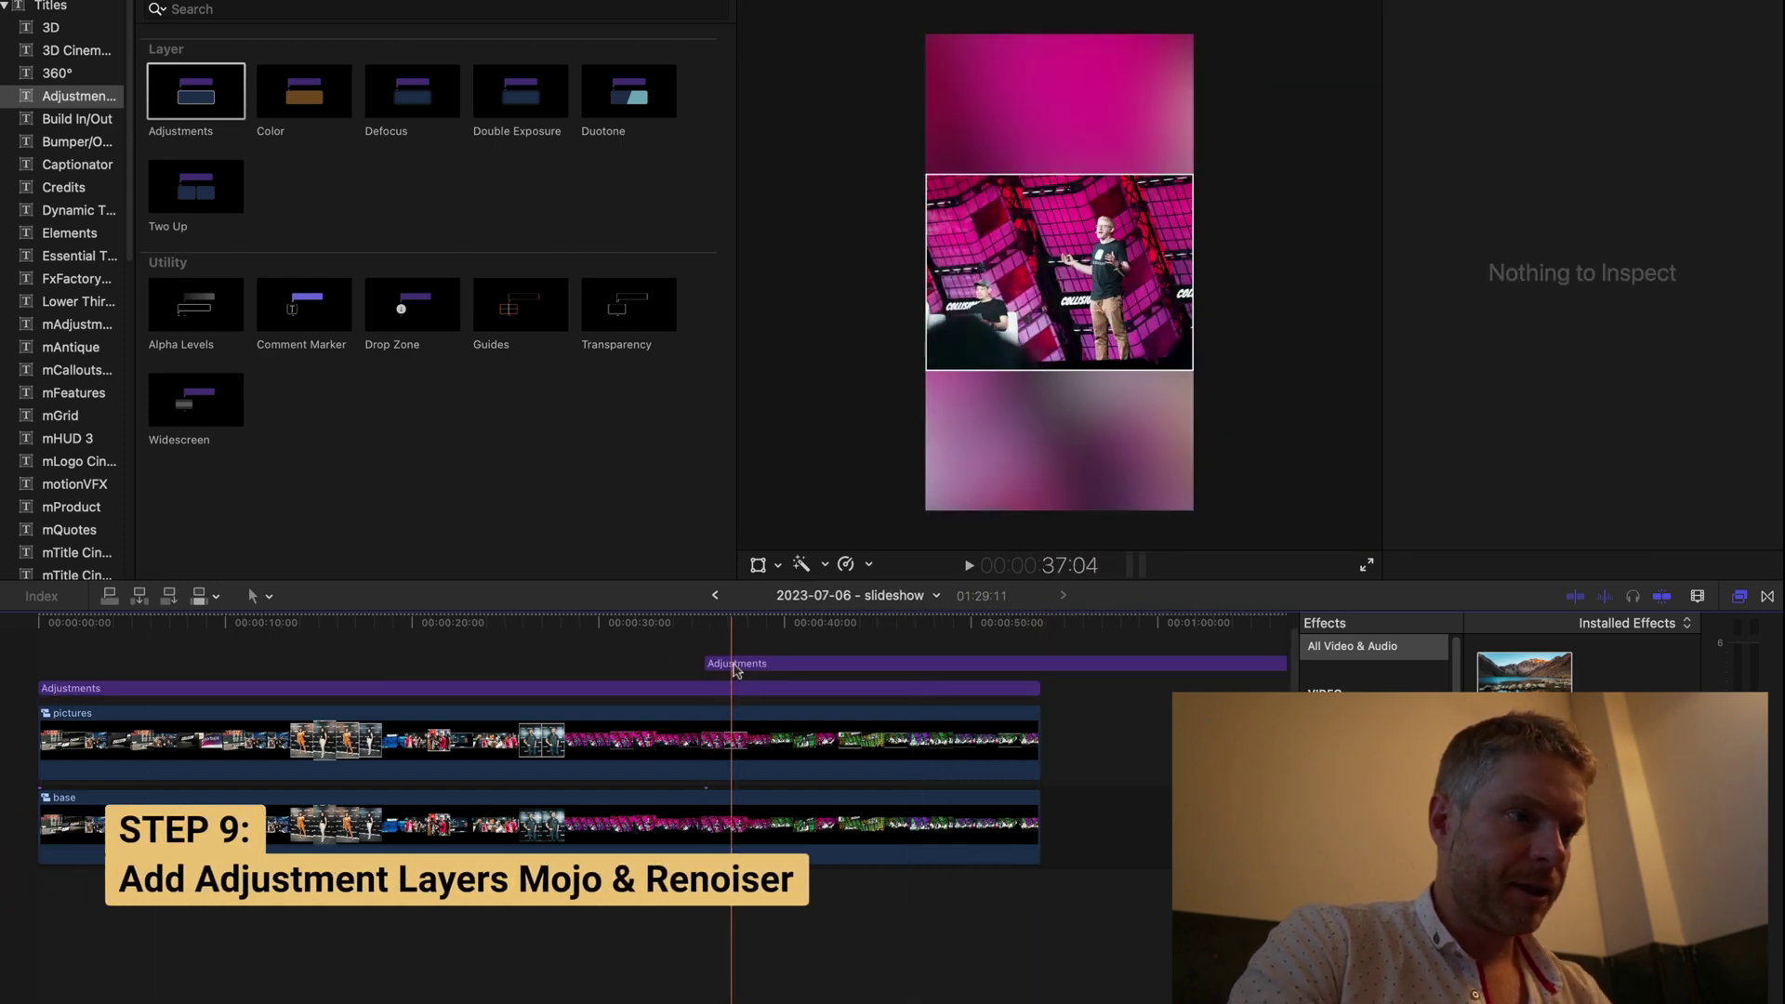
{"action": "left_click_drag", "start_coordinate": [739, 655], "coordinate": [80, 630]}
Step: Apply the Mojo II effect to the lower adjustment layer with preset None and strength 52, and place that layer between pictures and base
{"action": "left_click", "coordinate": [84, 688]}
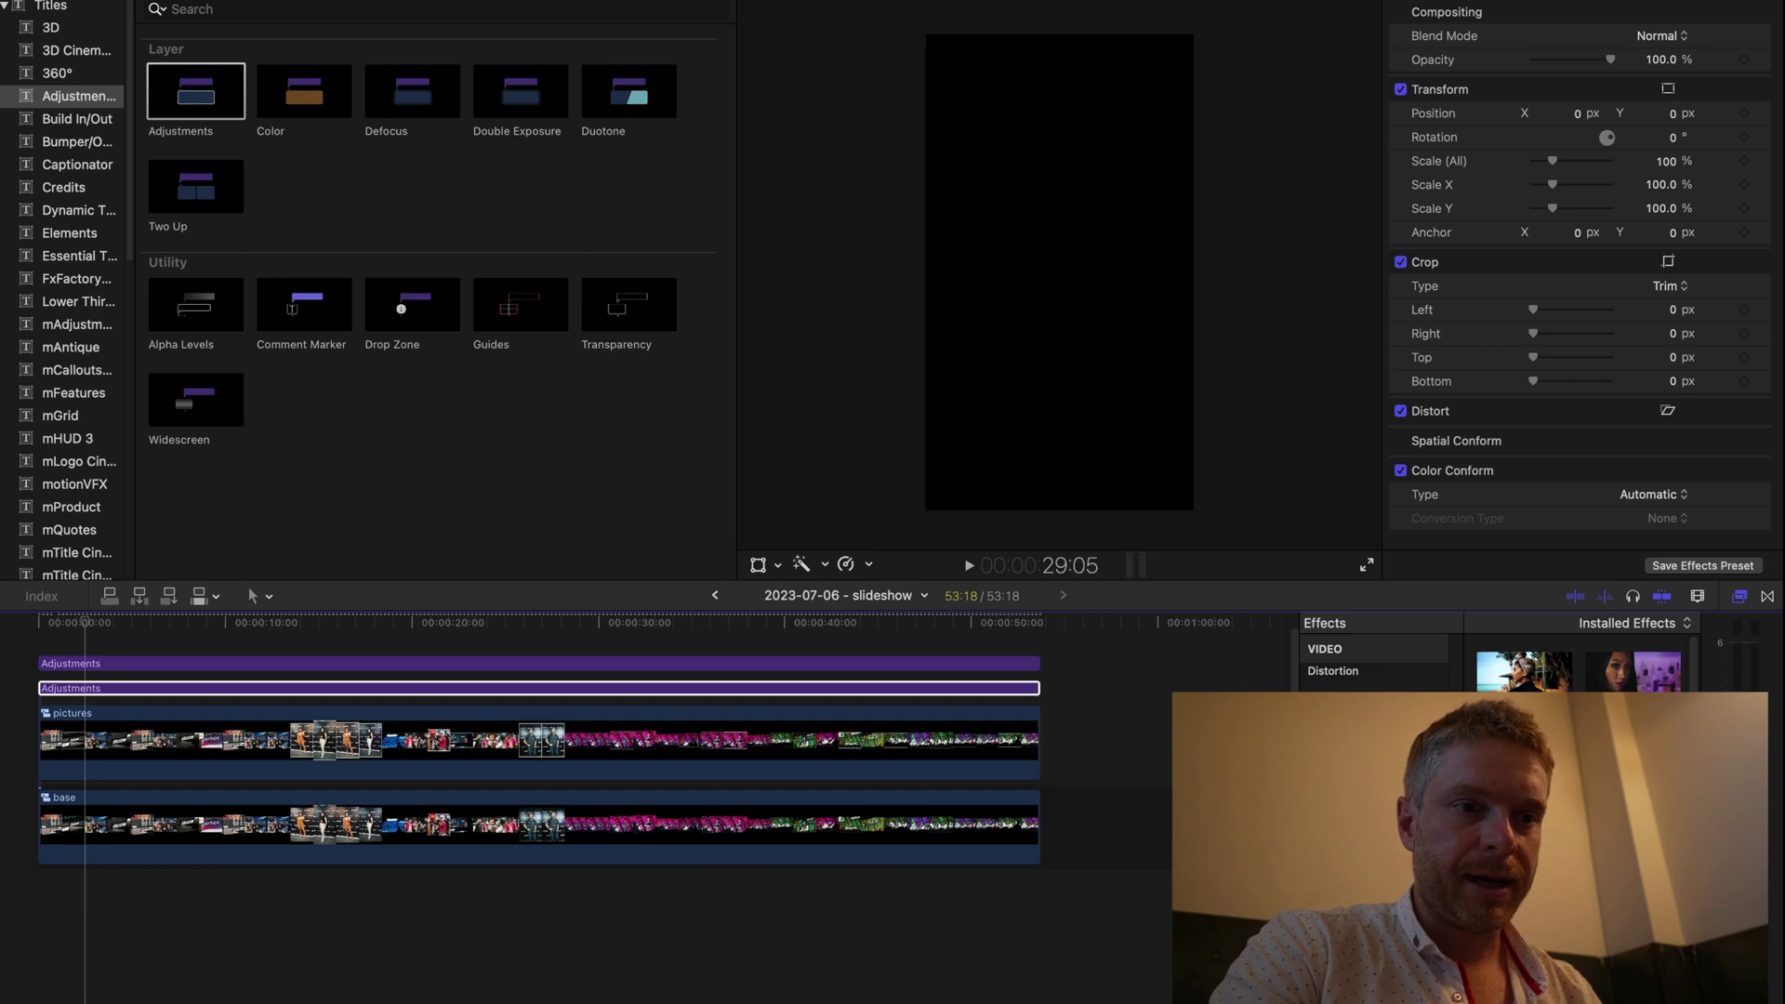
{"action": "left_click", "coordinate": [822, 689]}
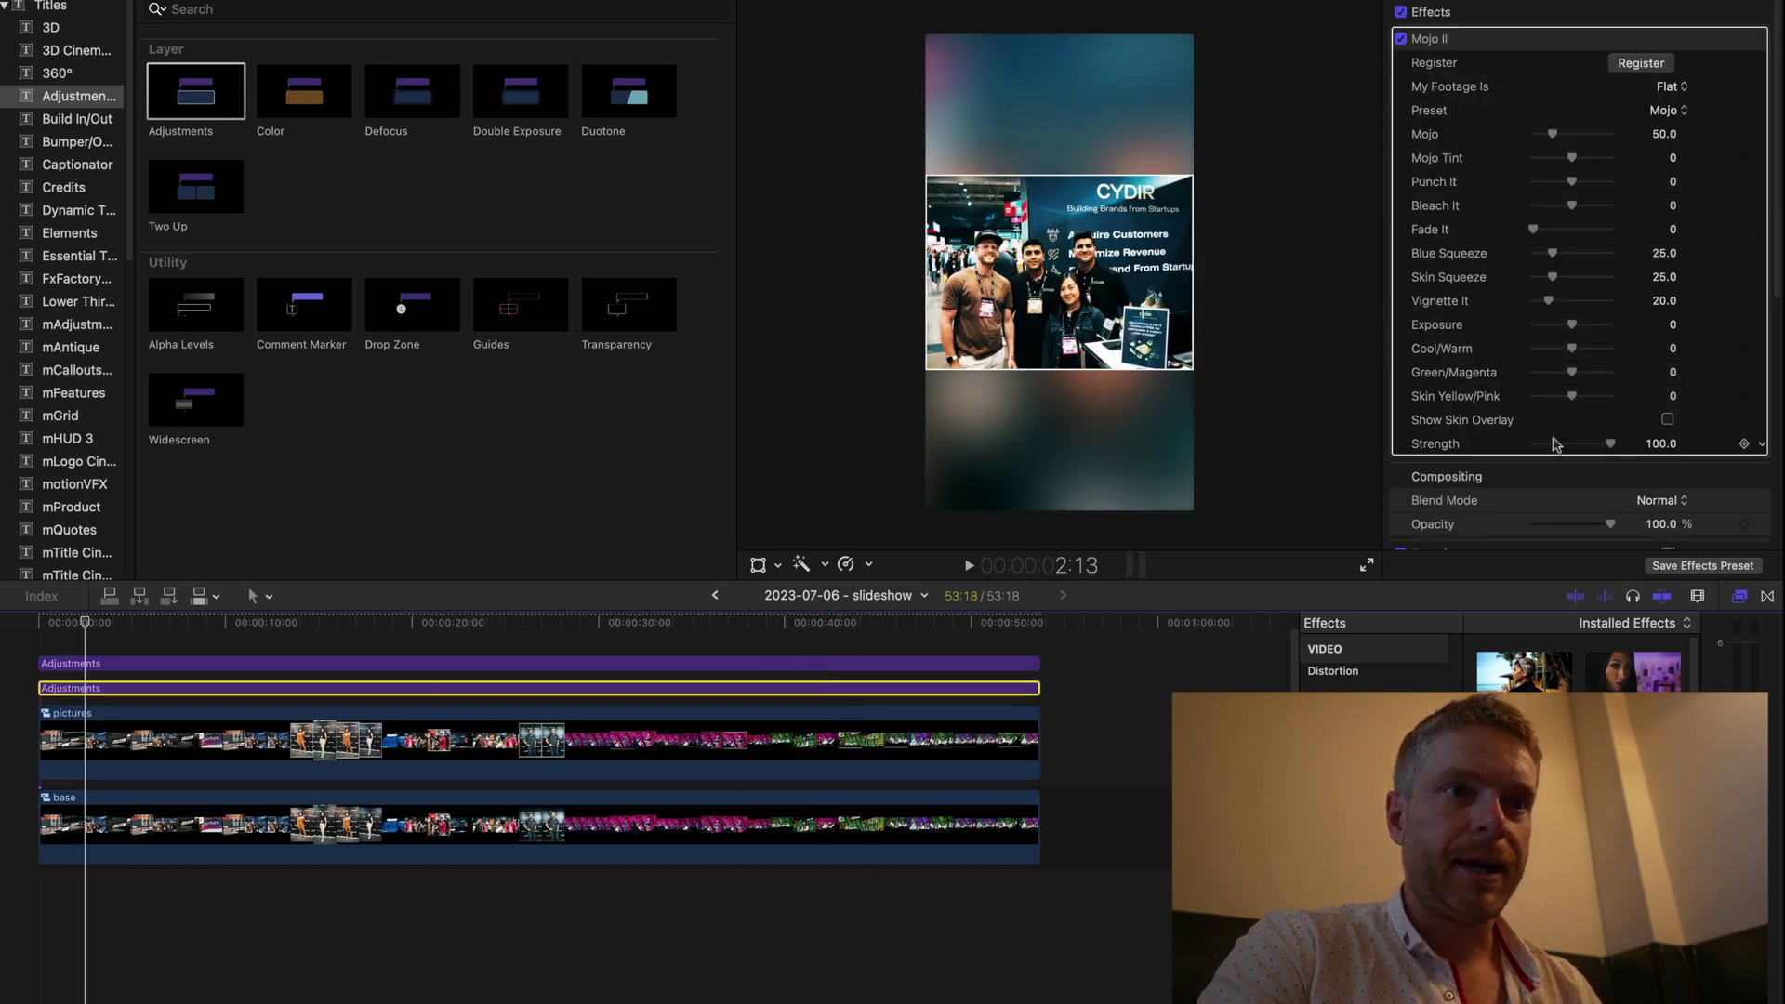
{"action": "left_click", "coordinate": [1557, 445]}
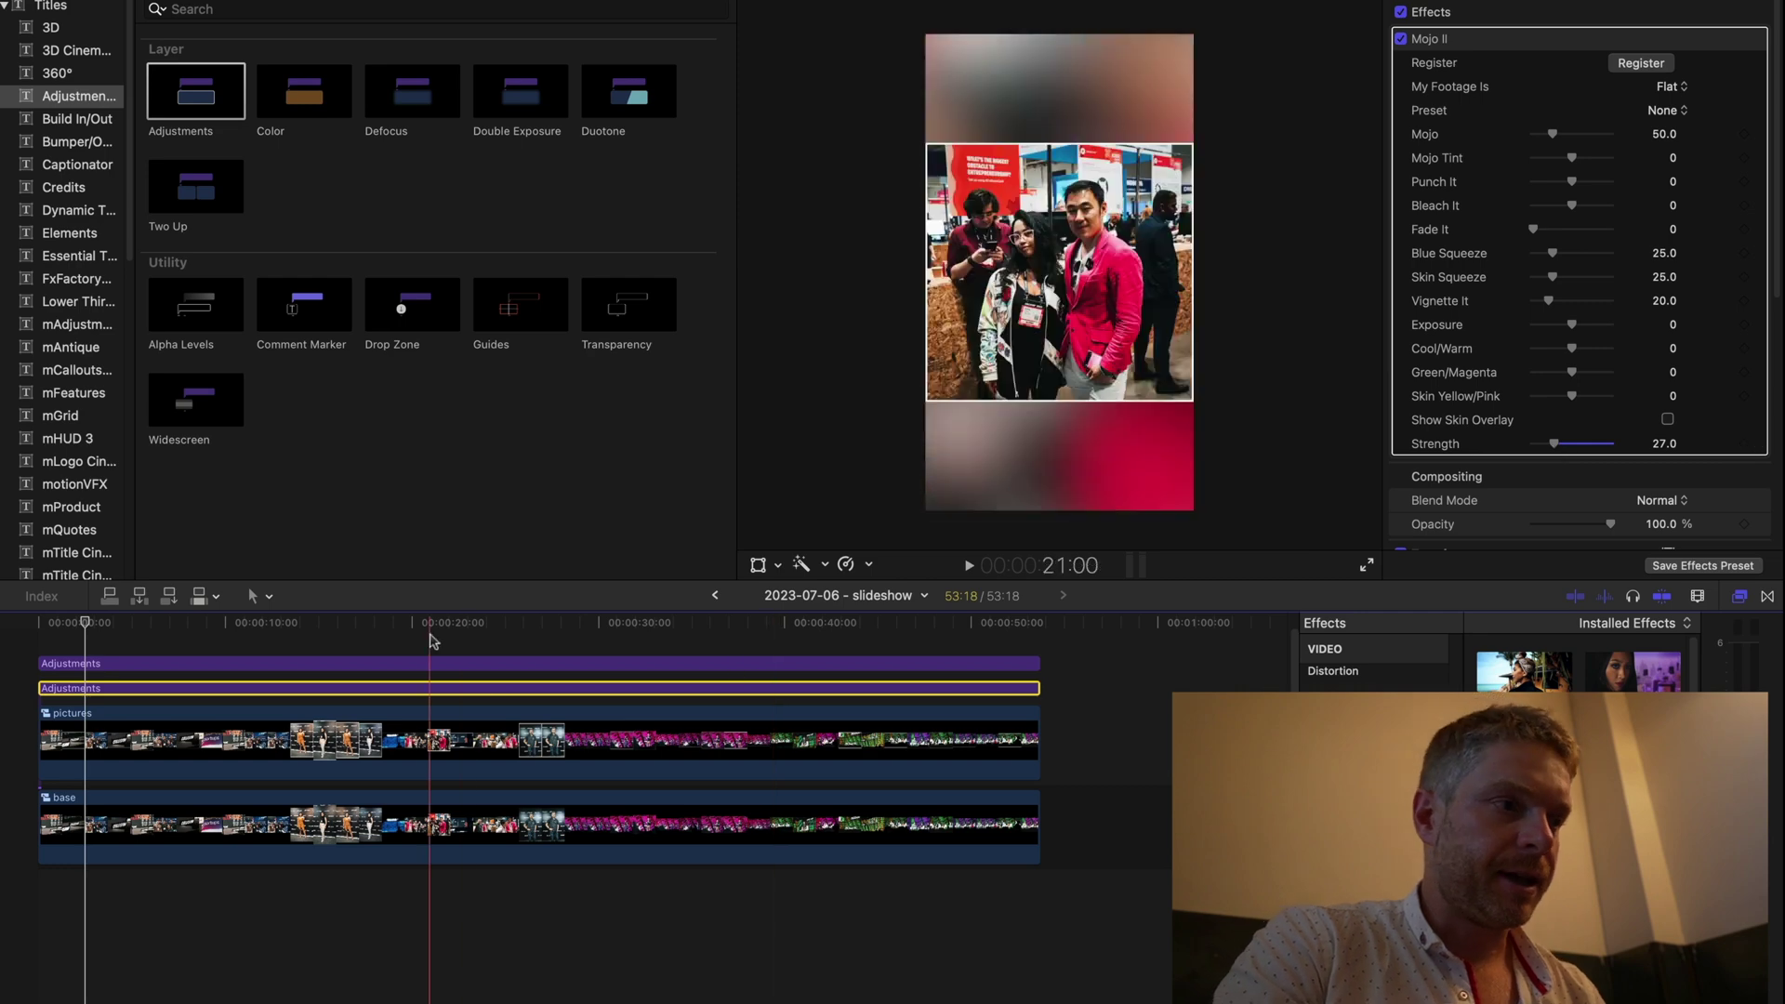
{"action": "left_click_drag", "start_coordinate": [103, 626], "coordinate": [142, 632]}
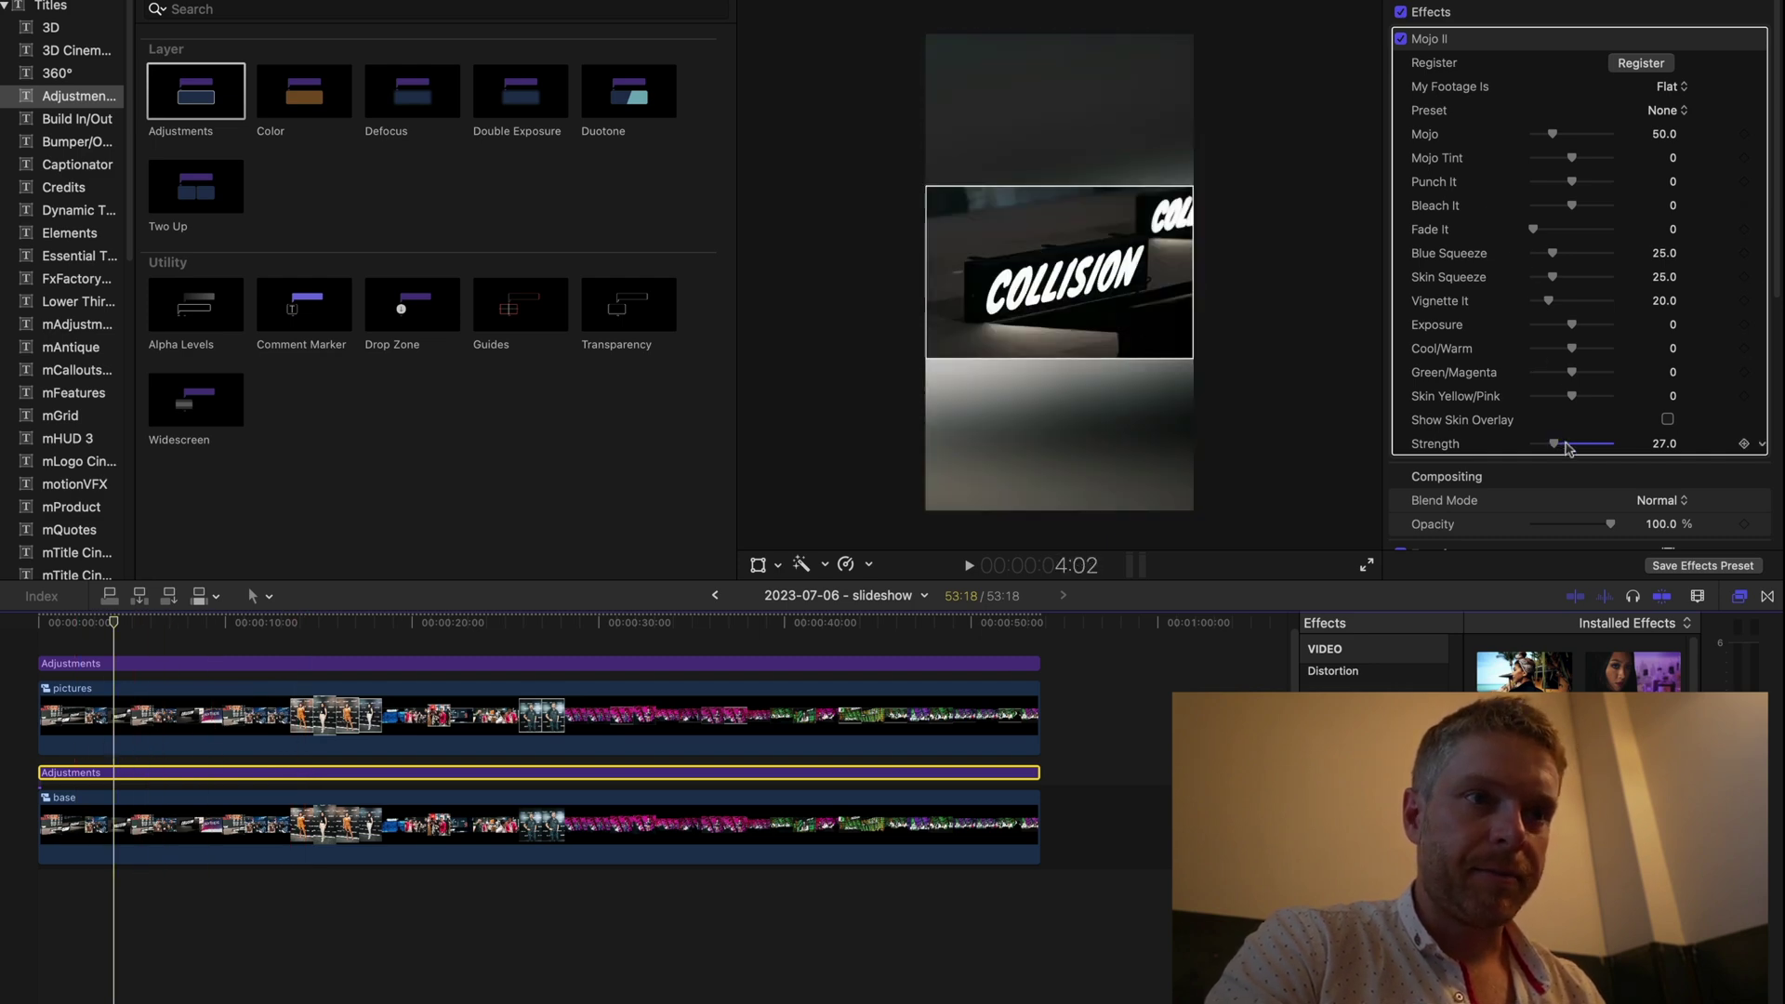
{"action": "left_click_drag", "start_coordinate": [1577, 448], "coordinate": [1583, 450]}
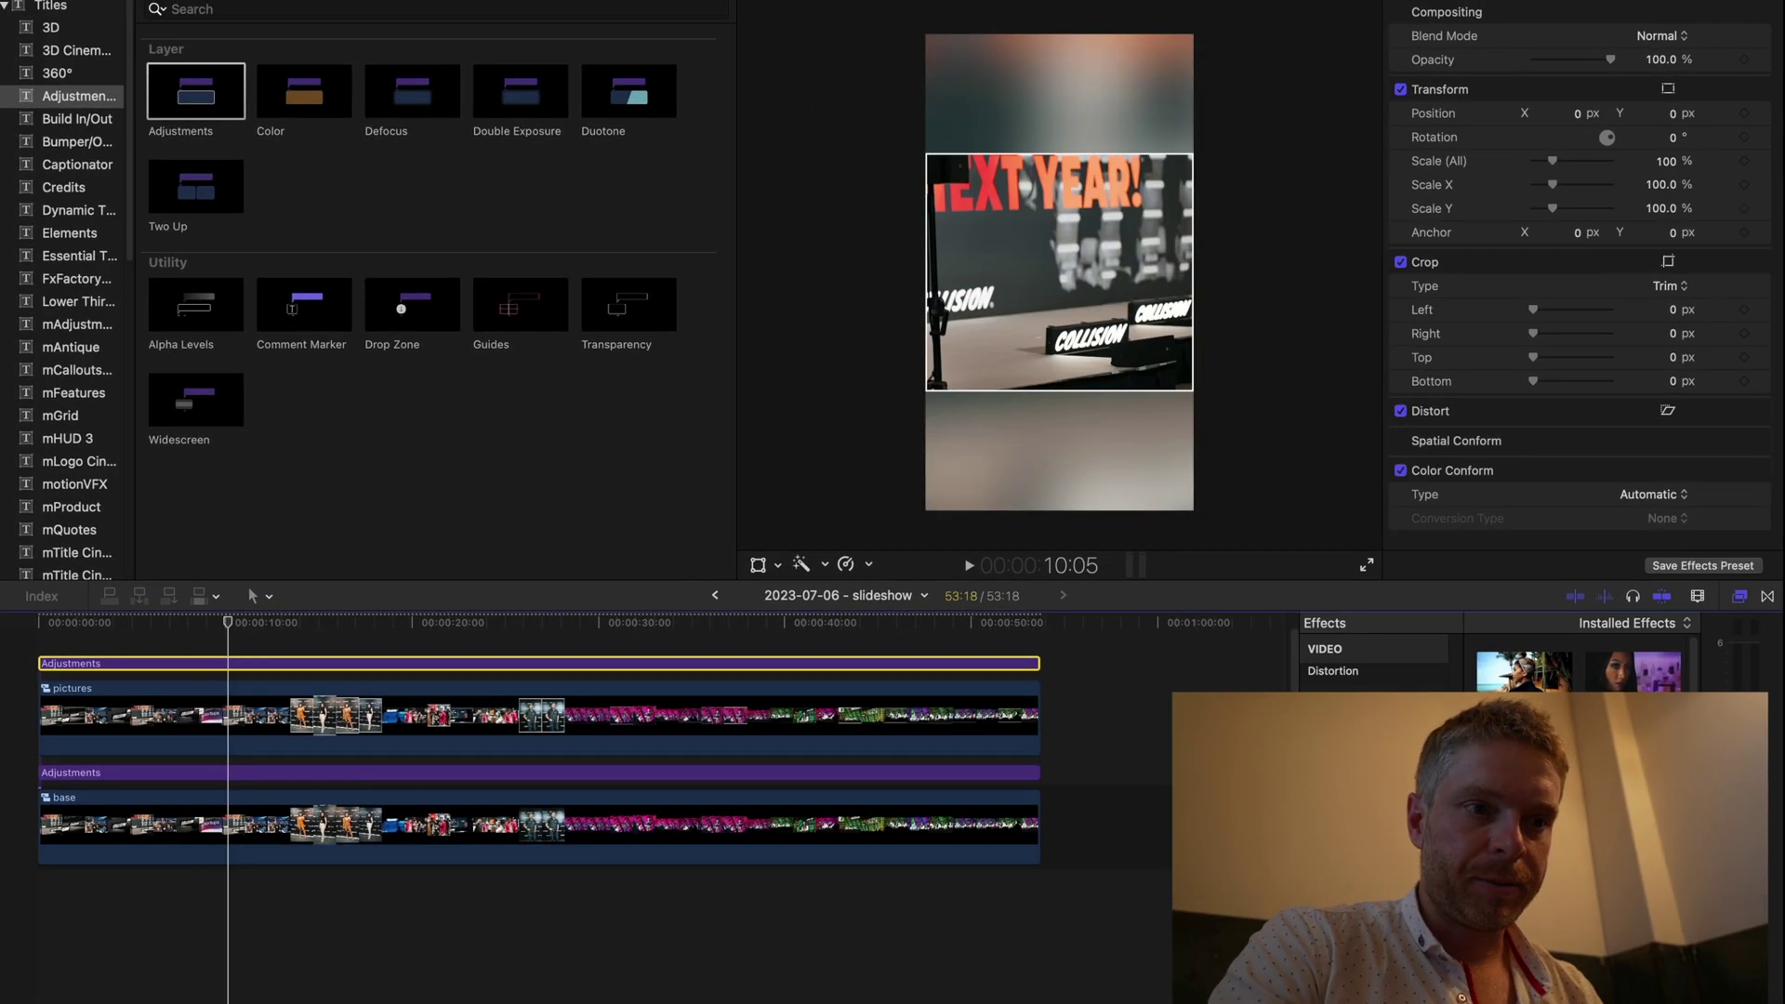
Step: Apply the Renoiser effect with the Image Vitamins grain preset to the upper adjustment layer and preview the slideshow from the start
{"action": "left_click_drag", "start_coordinate": [1513, 790], "coordinate": [372, 671]}
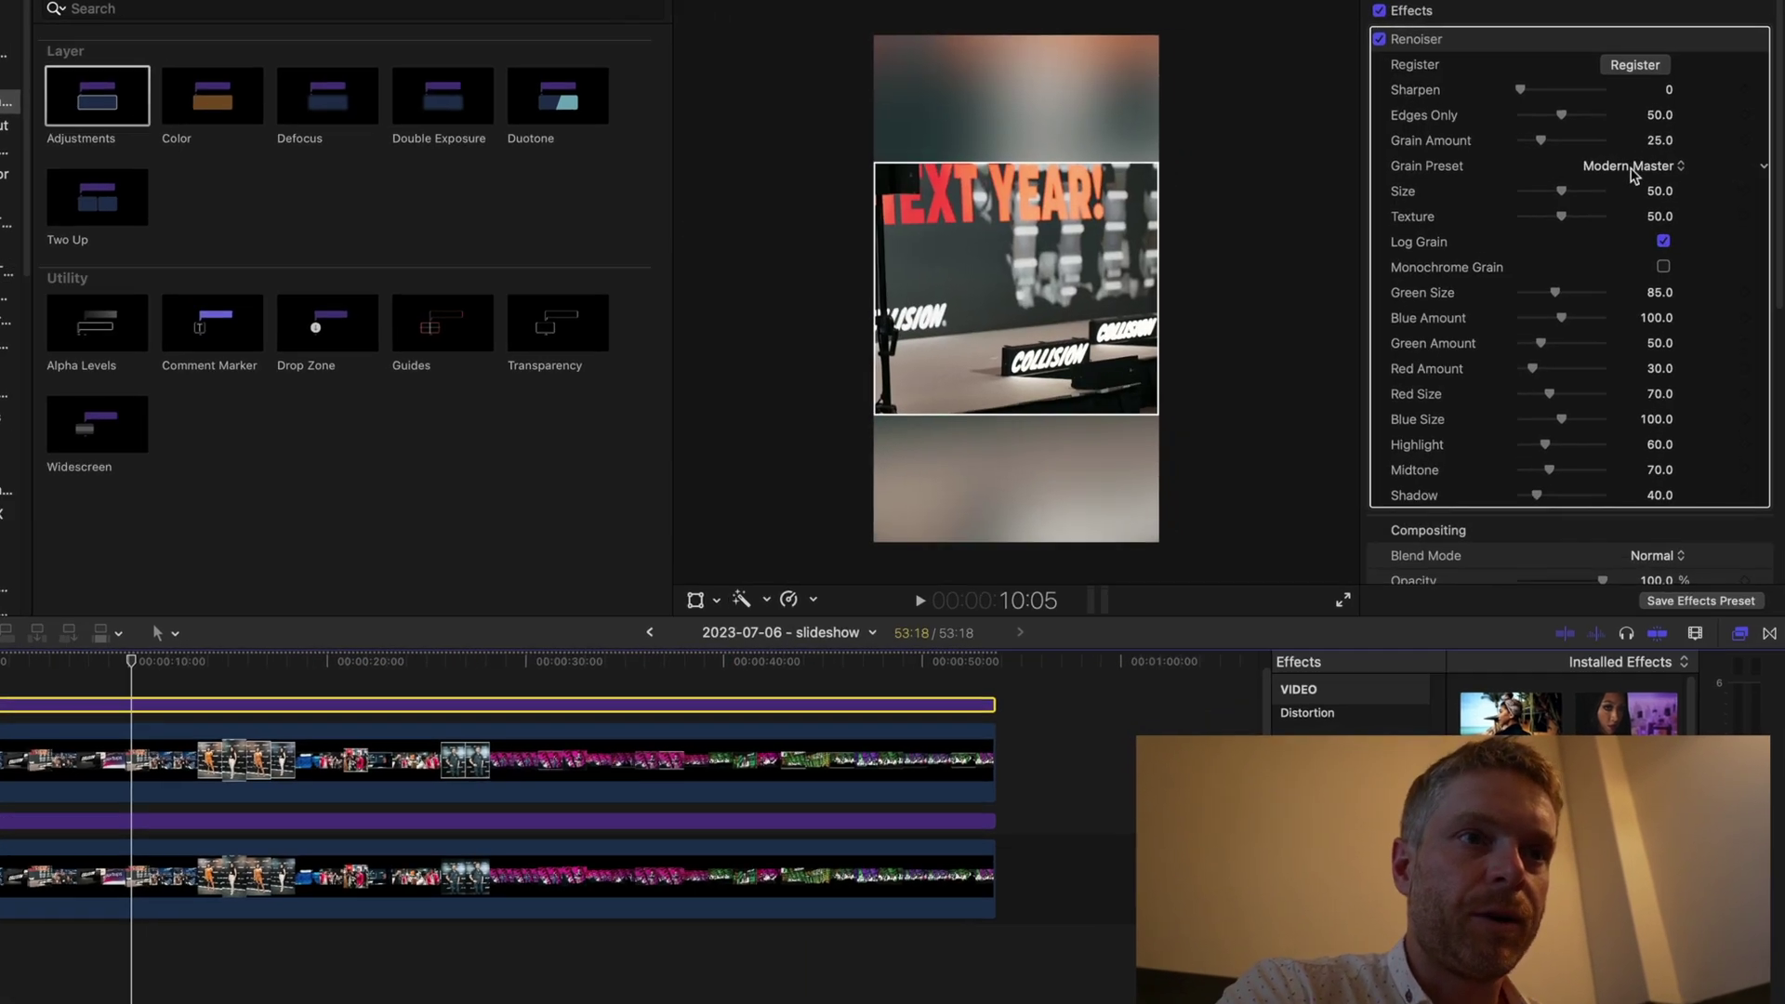
{"action": "left_click", "coordinate": [1634, 175]}
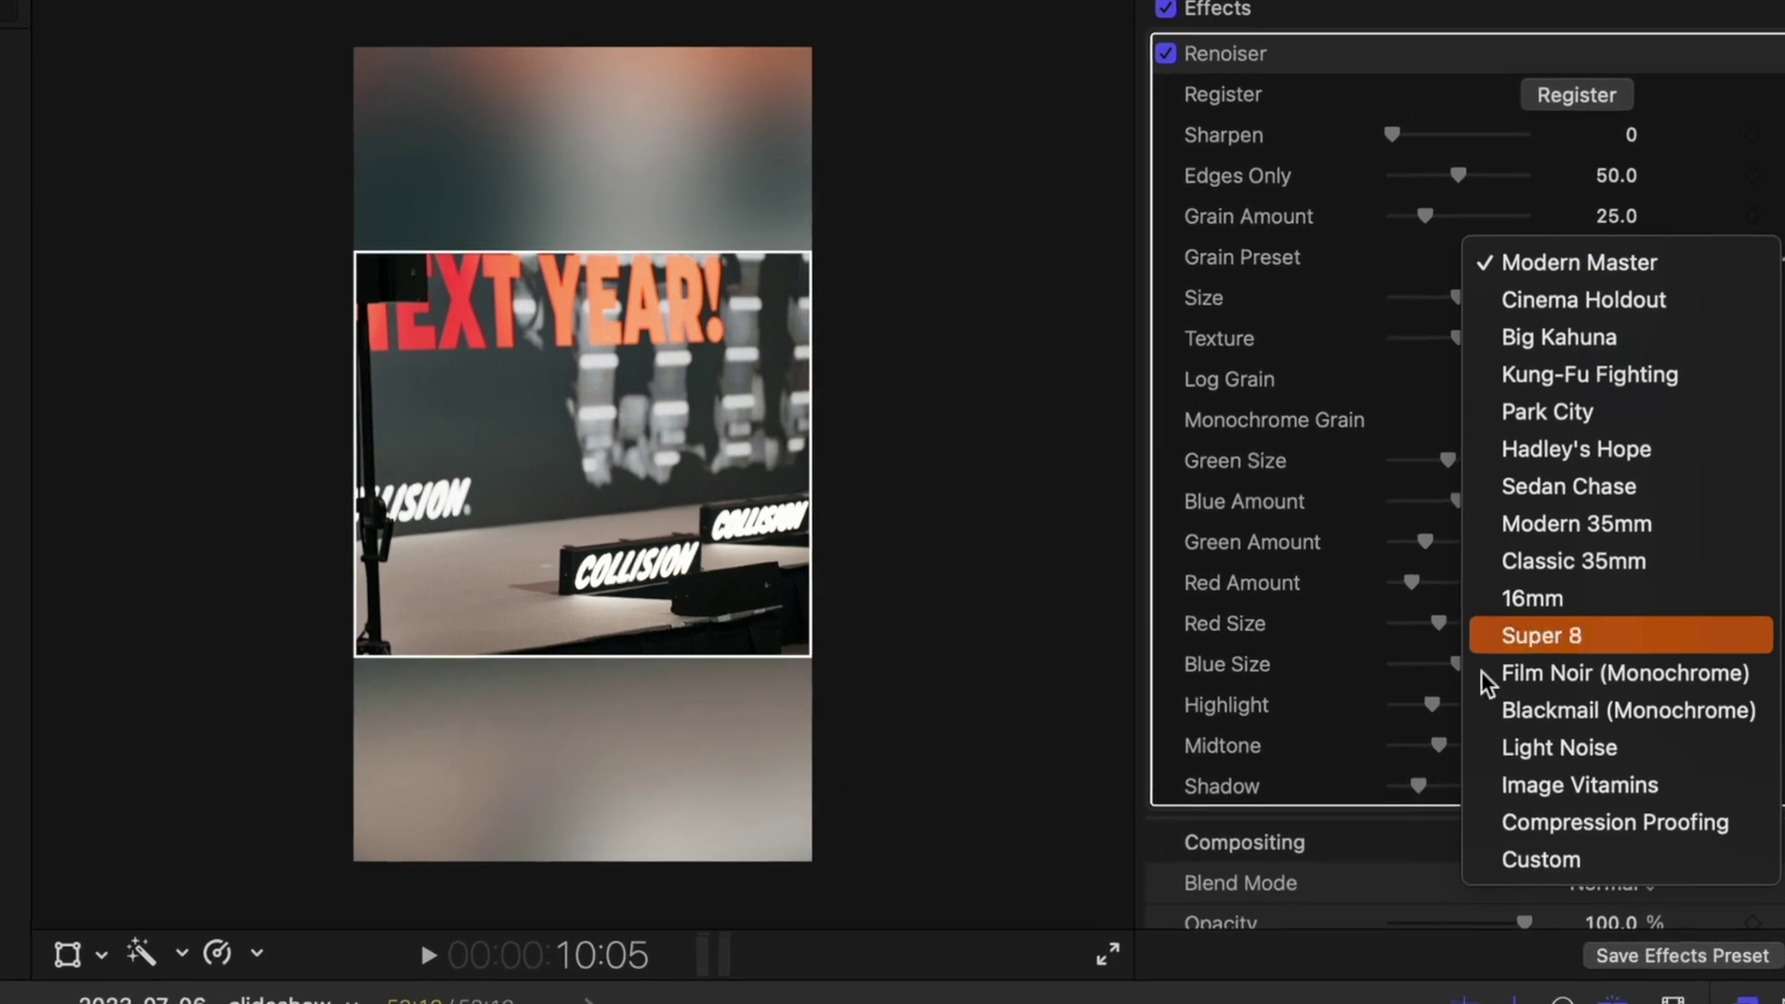
{"action": "left_click", "coordinate": [1558, 784]}
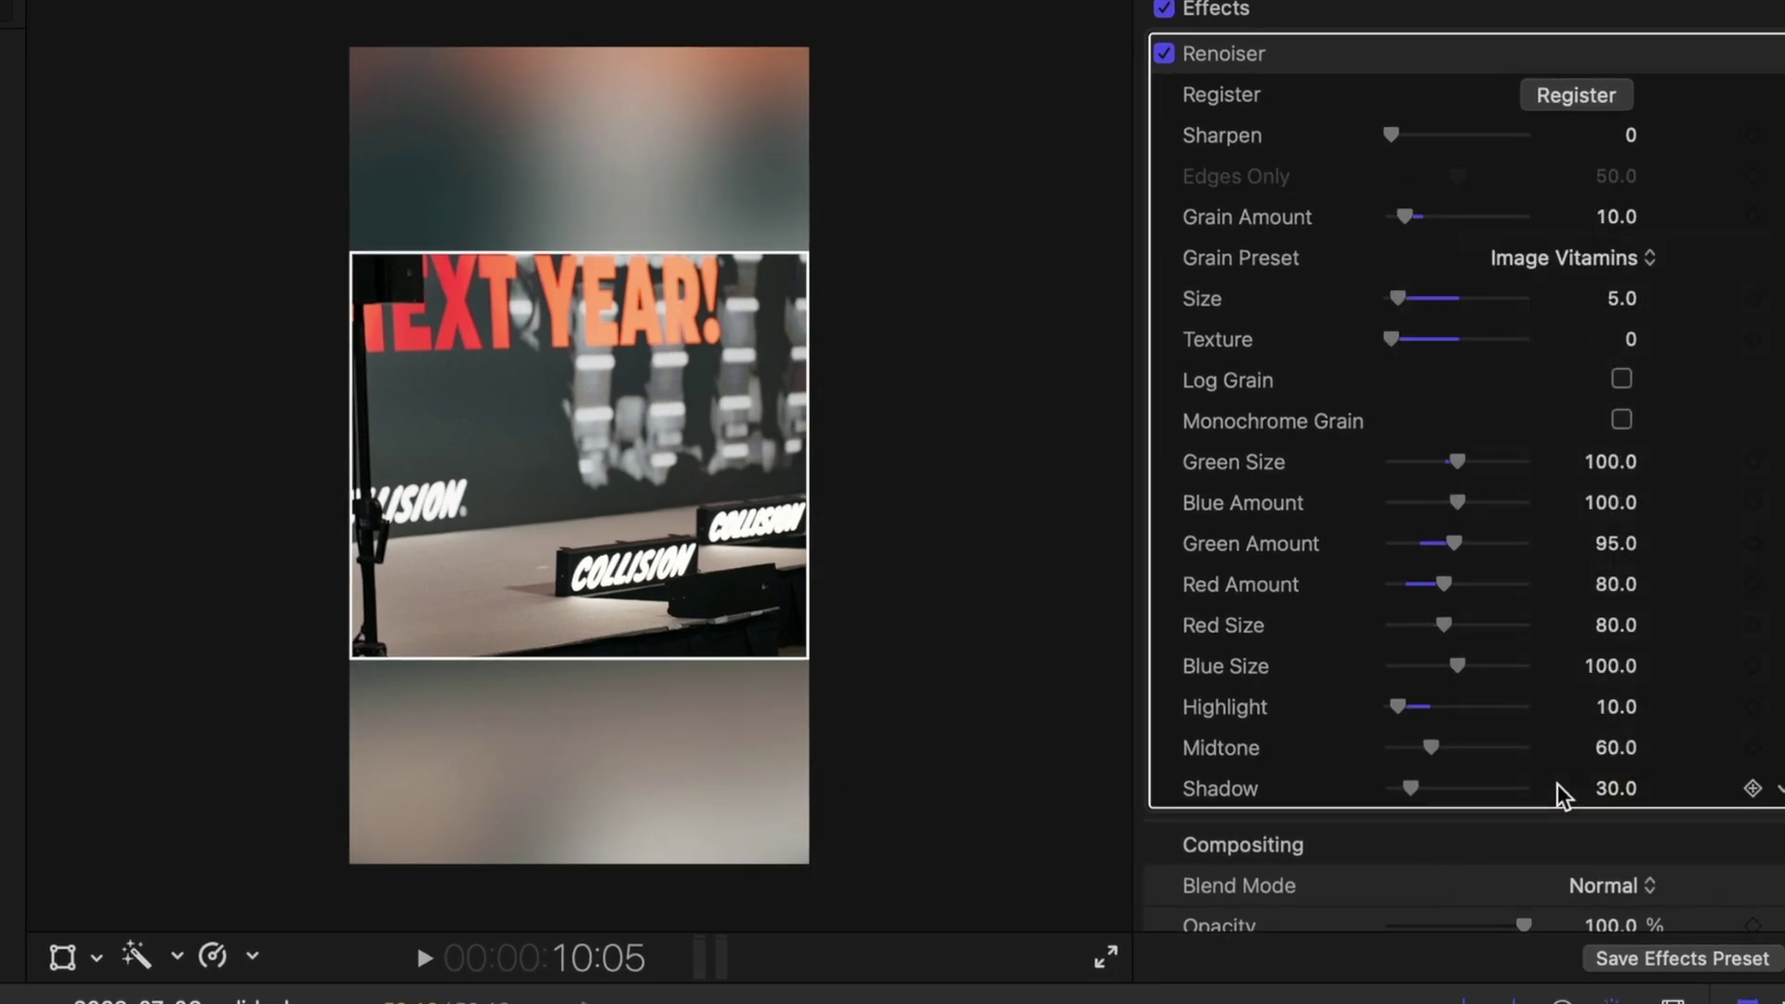
{"action": "left_click", "coordinate": [1579, 264]}
{"action": "left_click", "coordinate": [1571, 307]}
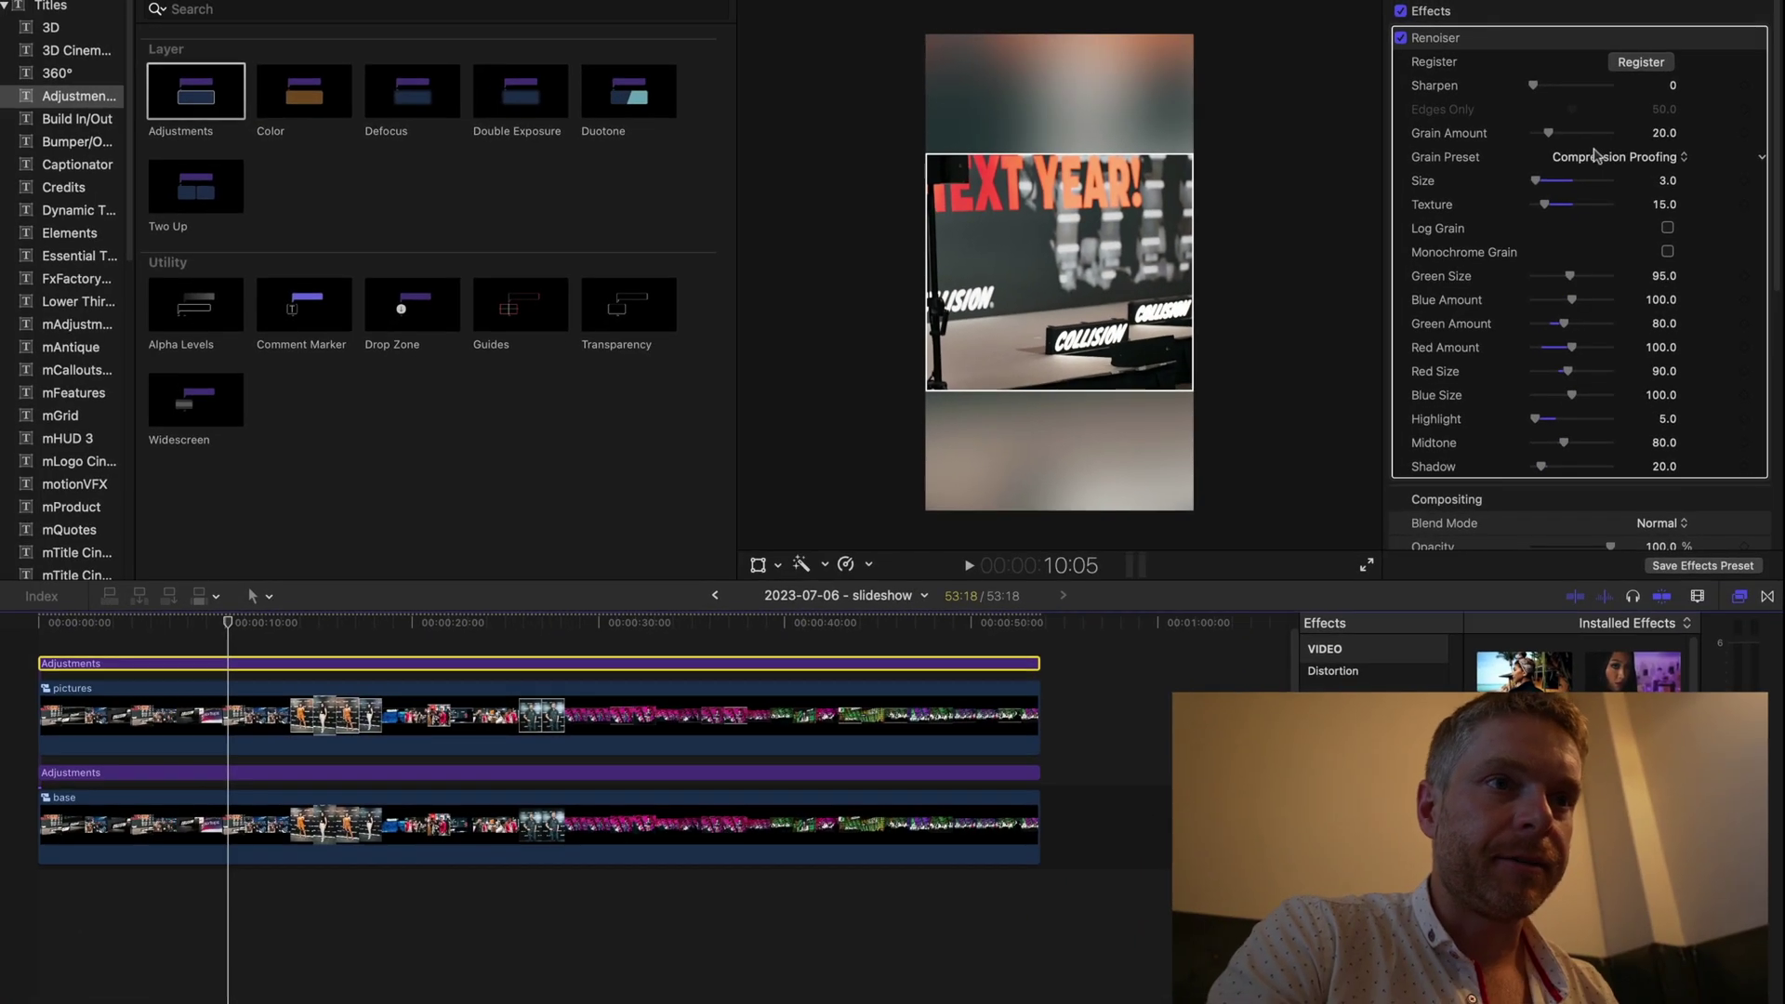
{"action": "left_click", "coordinate": [1541, 259]}
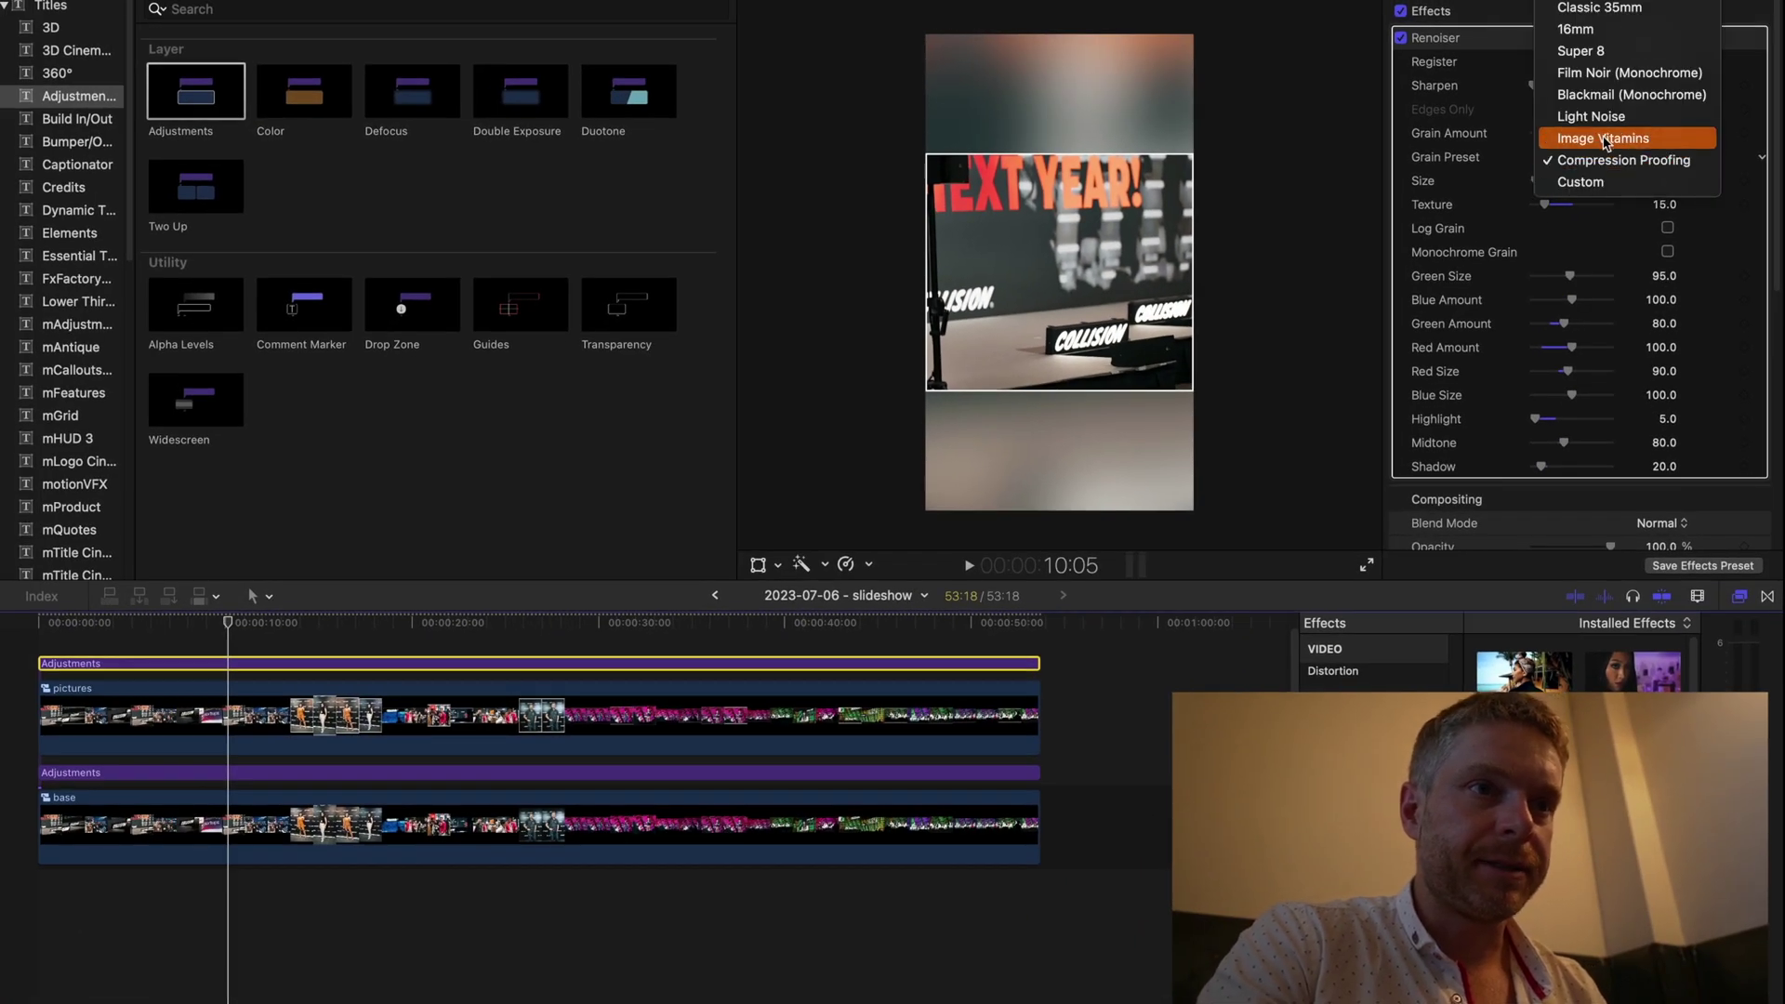
{"action": "left_click", "coordinate": [1605, 143]}
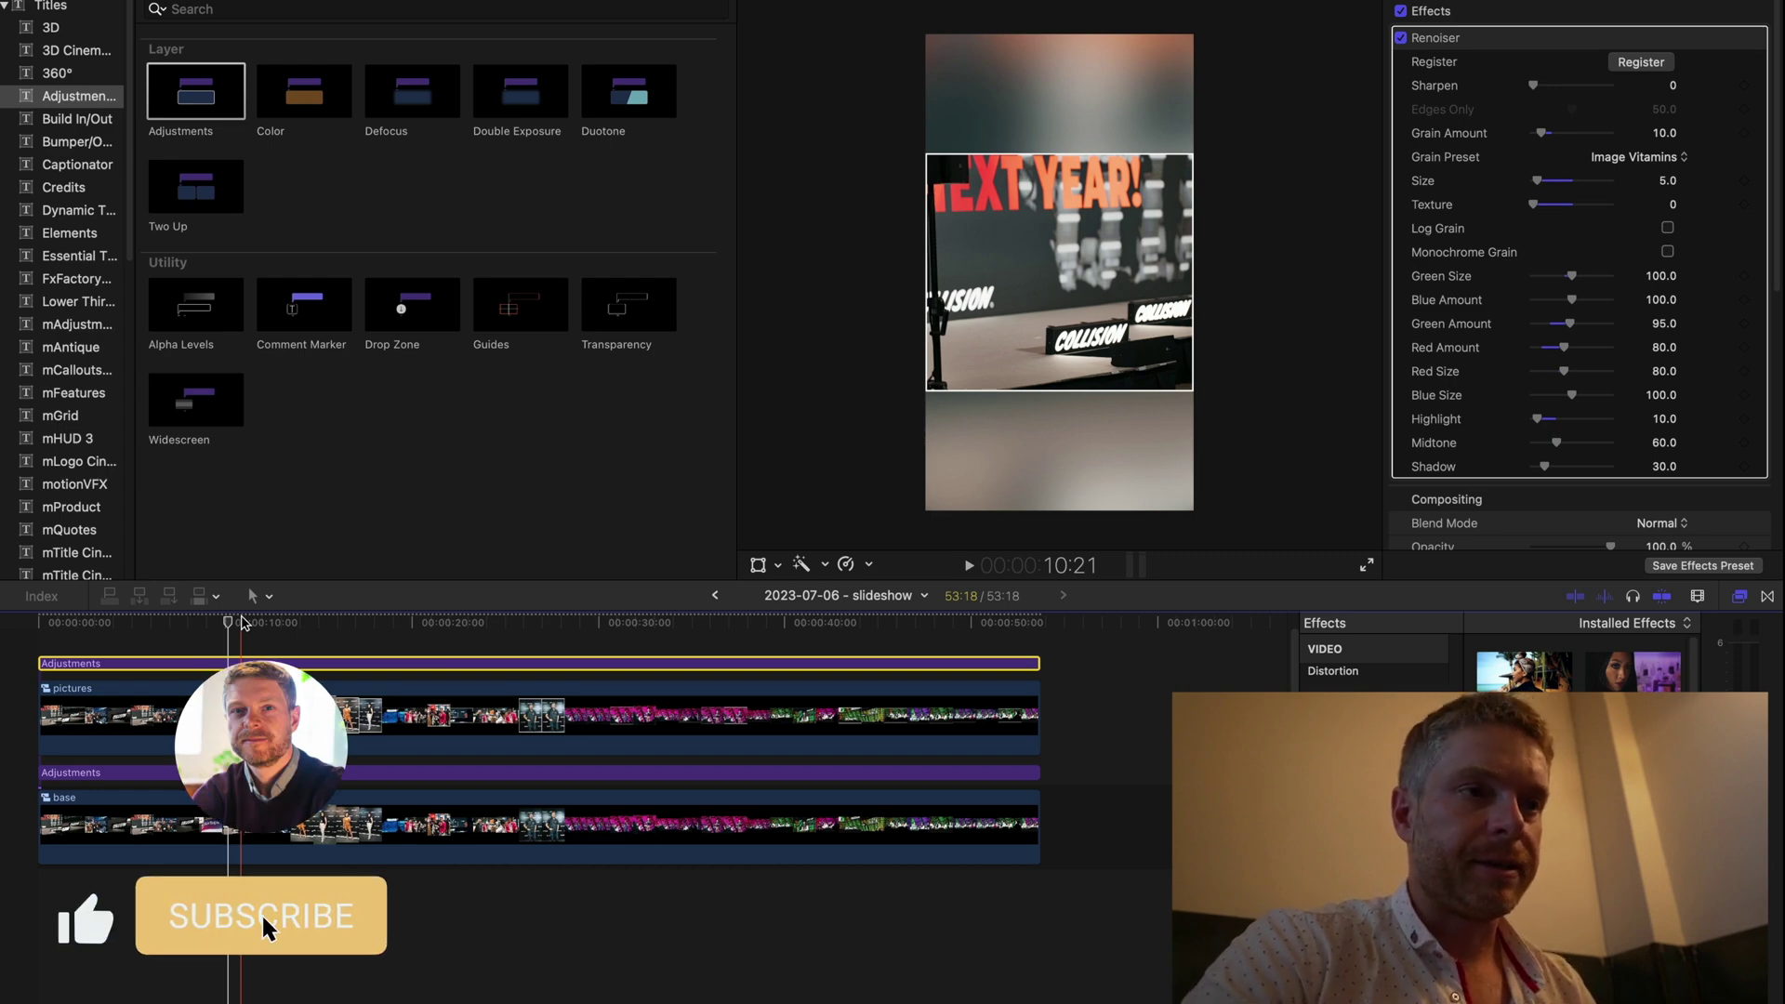
{"action": "left_click", "coordinate": [189, 629]}
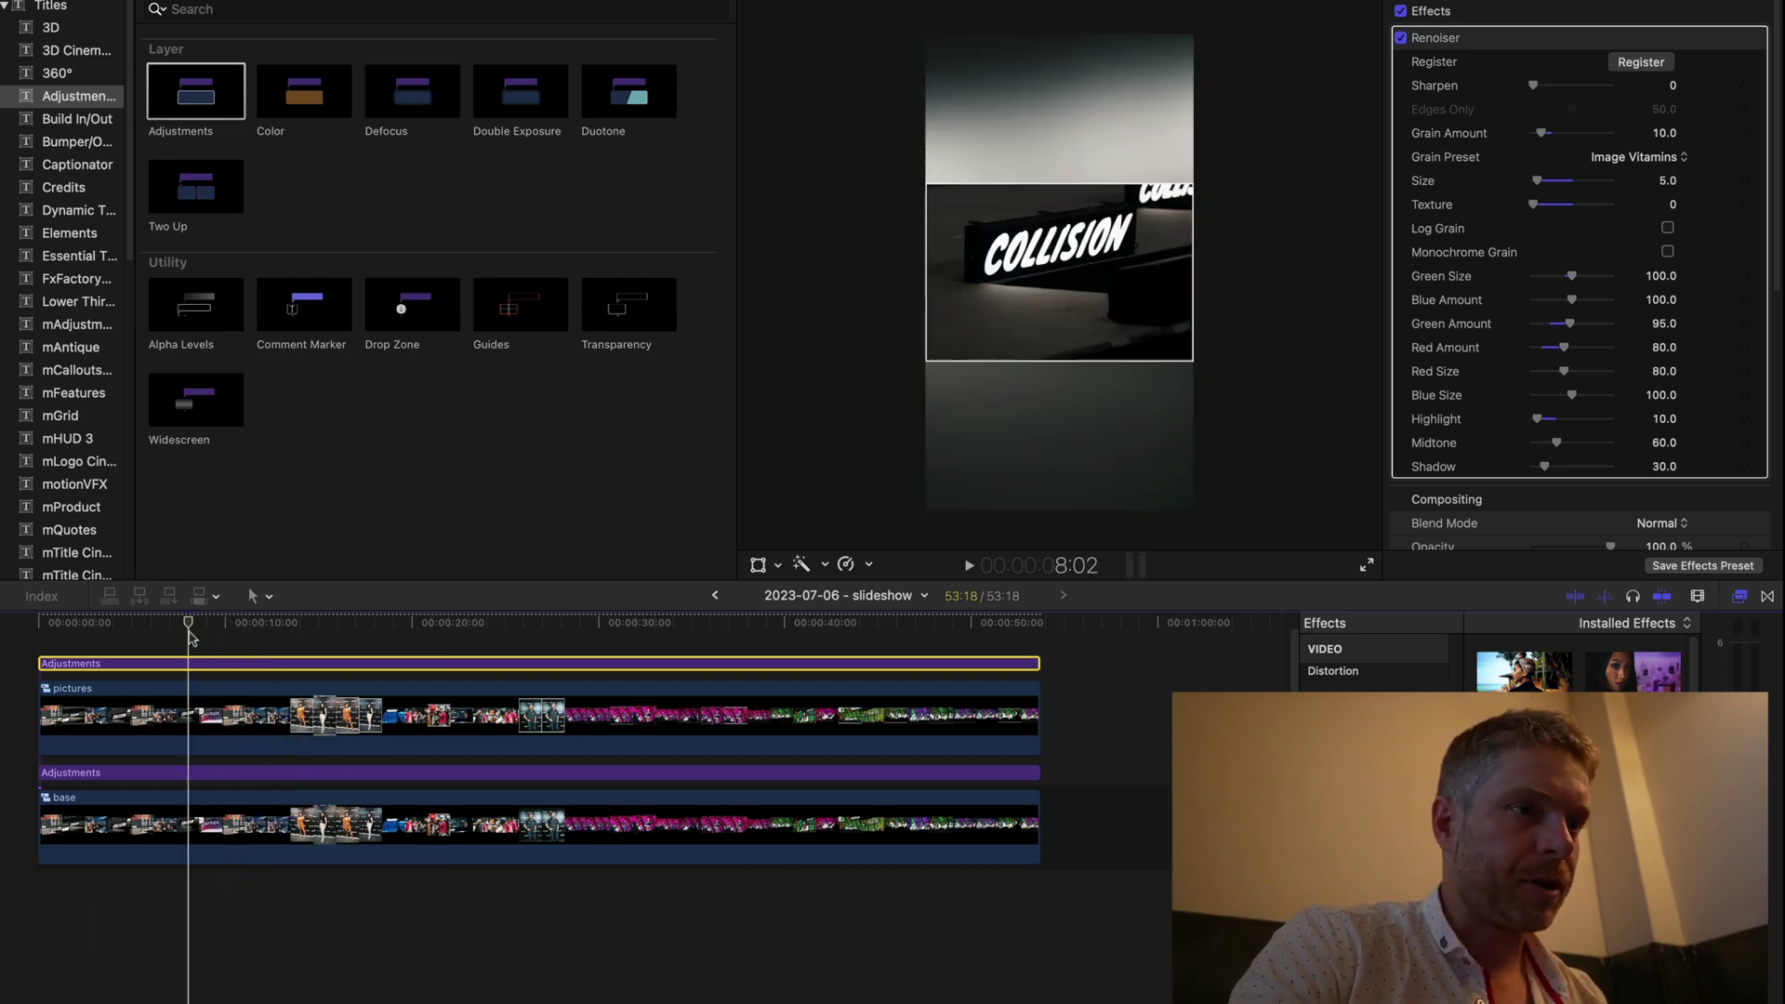
{"action": "key", "text": "Home"}
{"action": "key", "text": "space"}
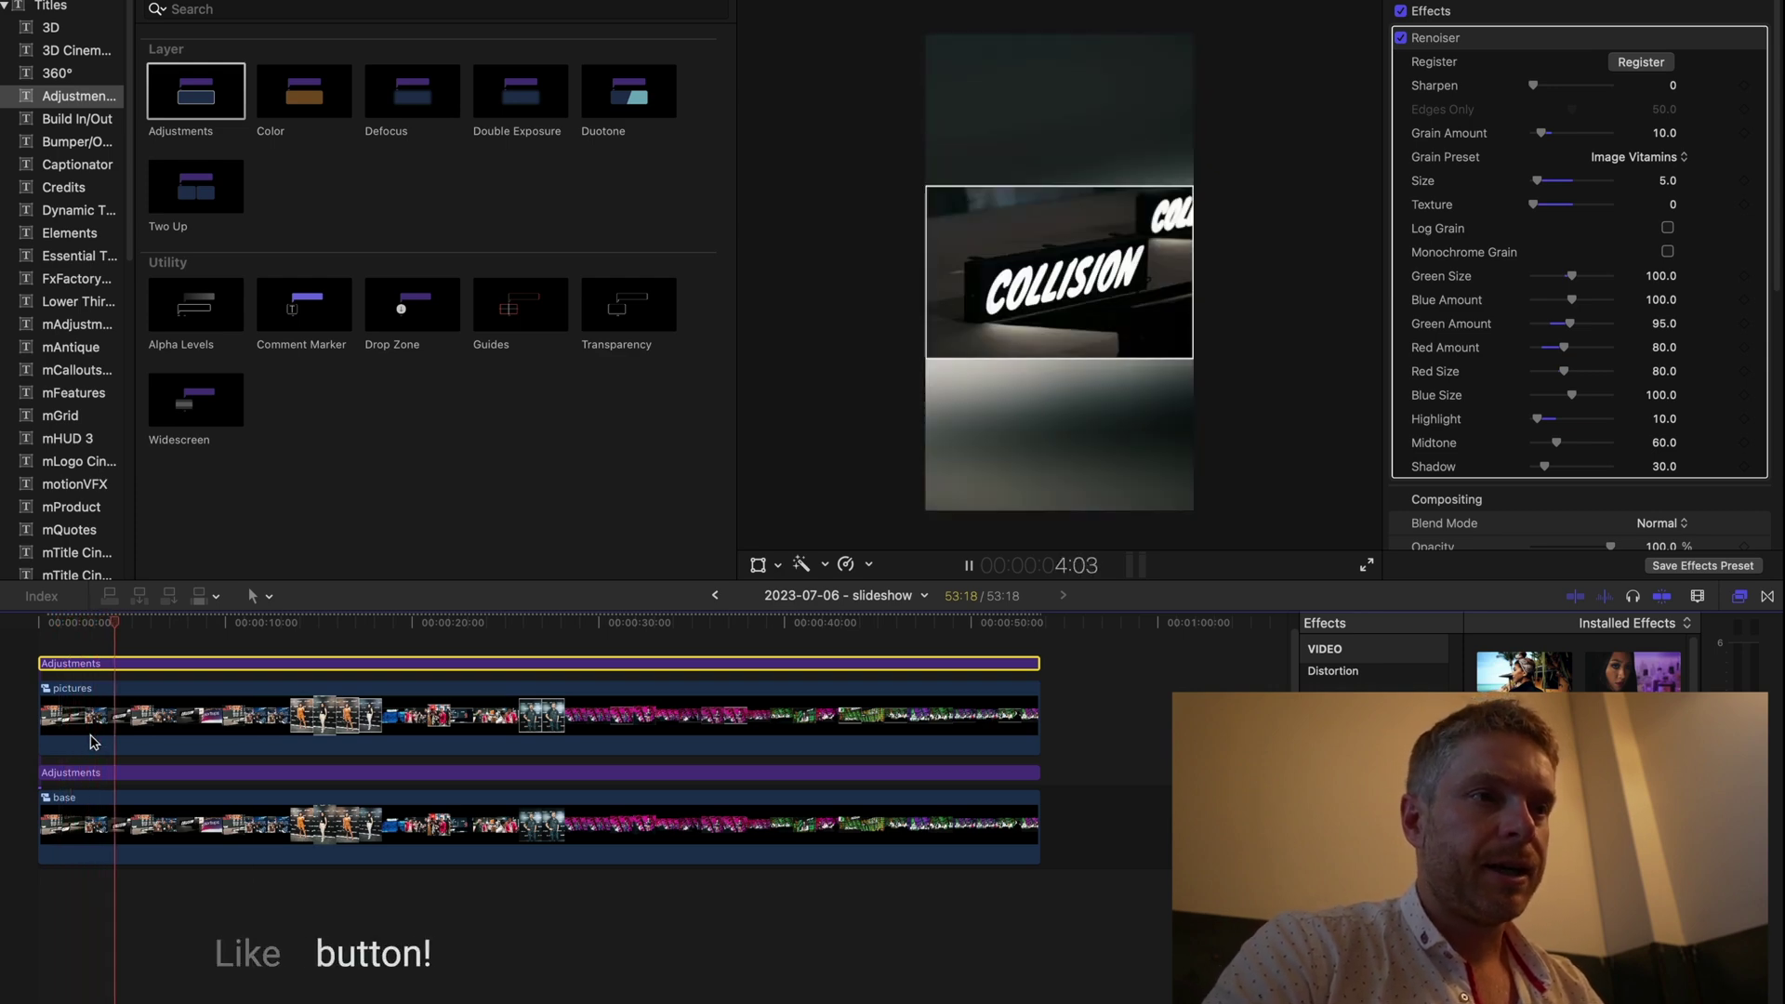
{"action": "key", "text": "space"}
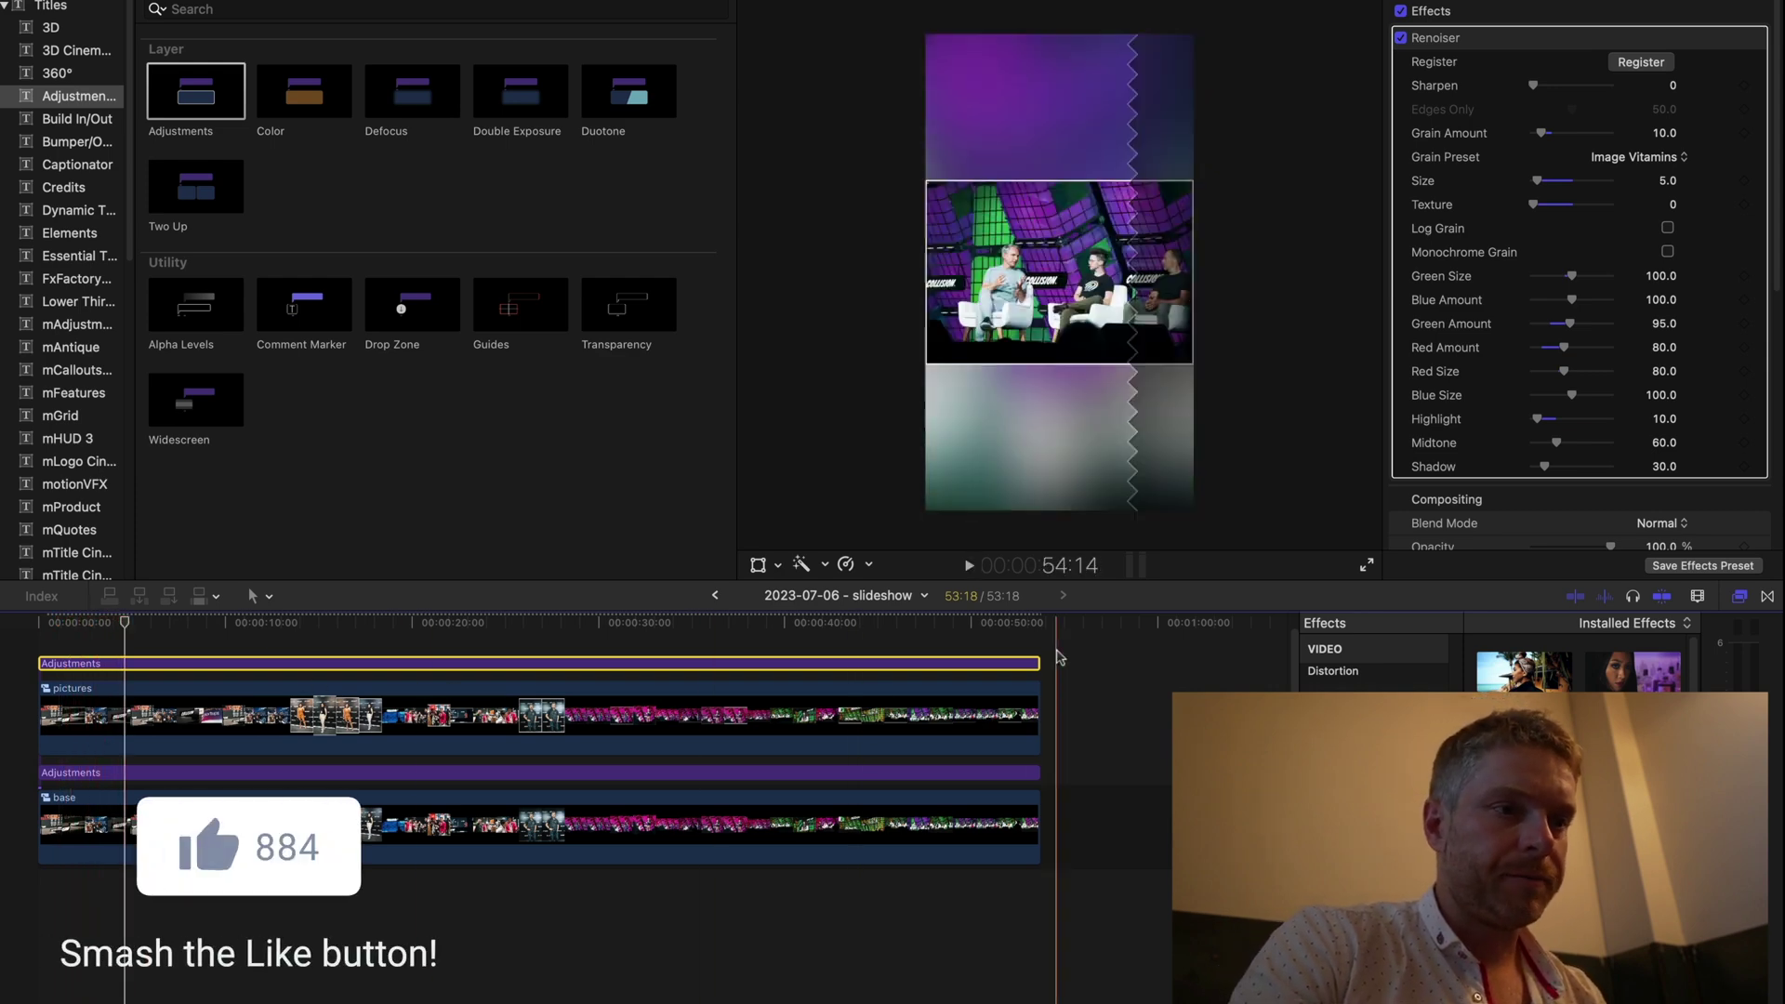
Step: Combine all clips and adjustment layers of the timeline into a new compound clip named final in the 2023-07-06 event
{"action": "key", "text": "super+a"}
{"action": "right_click", "coordinate": [148, 587]}
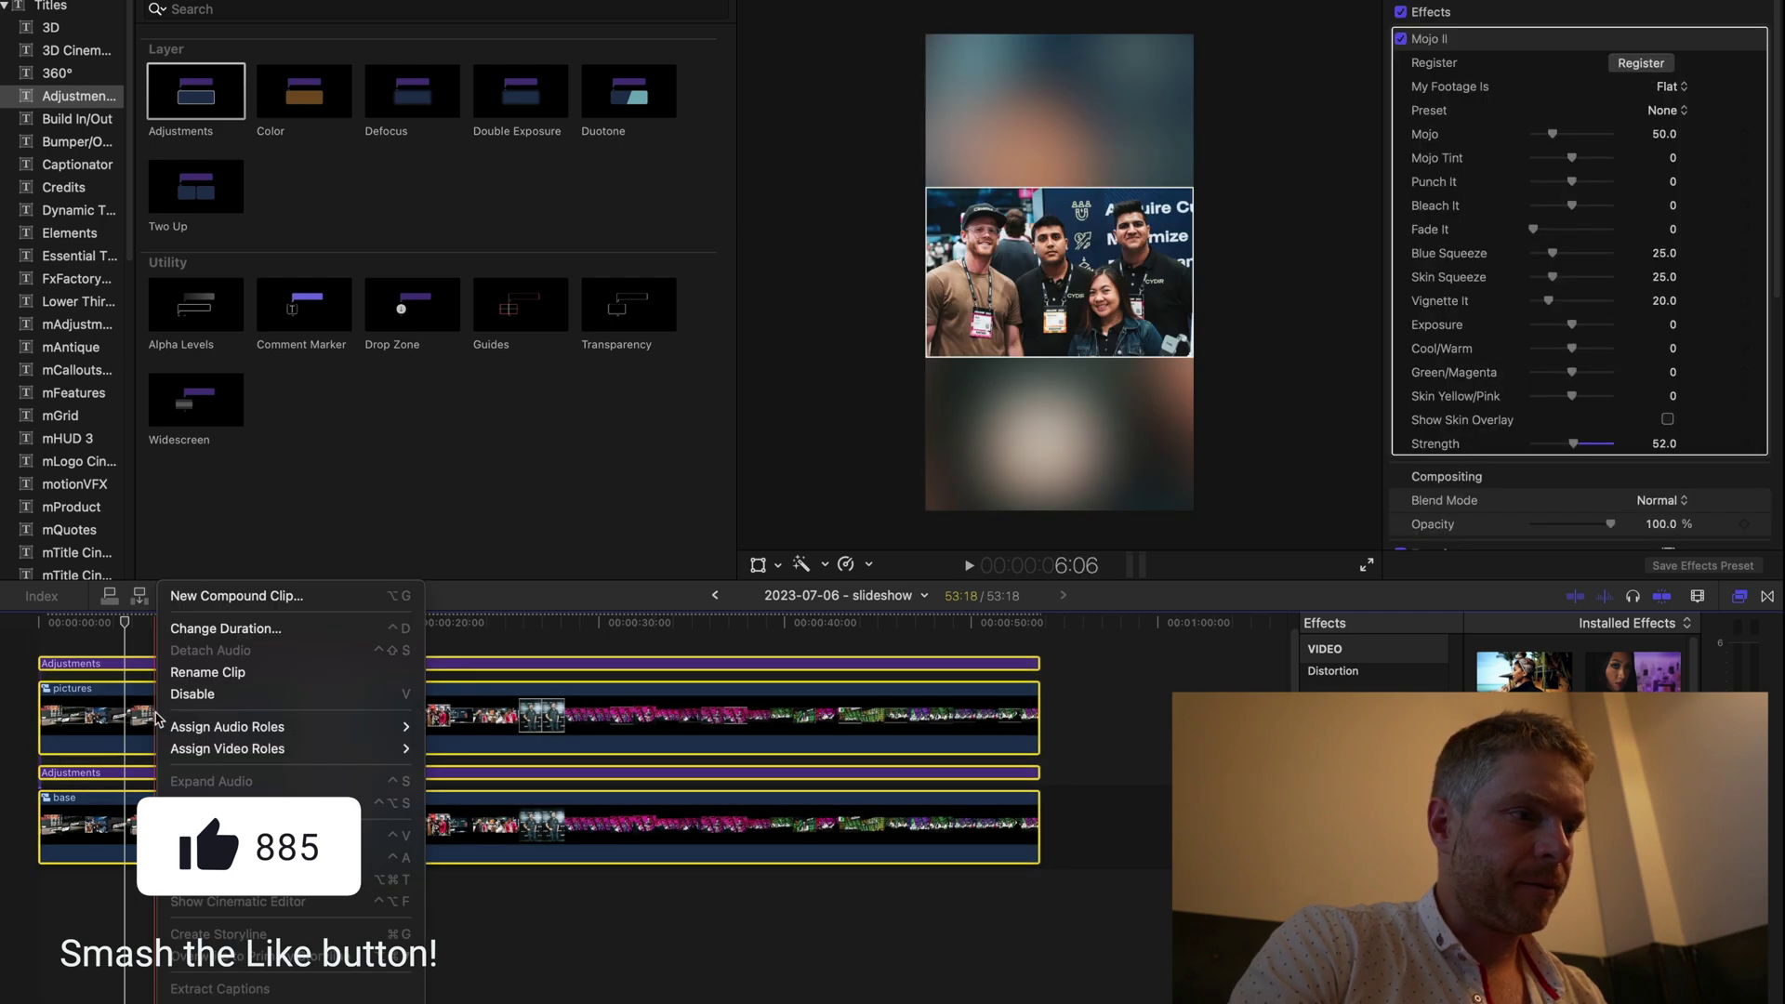
{"action": "left_click", "coordinate": [226, 600]}
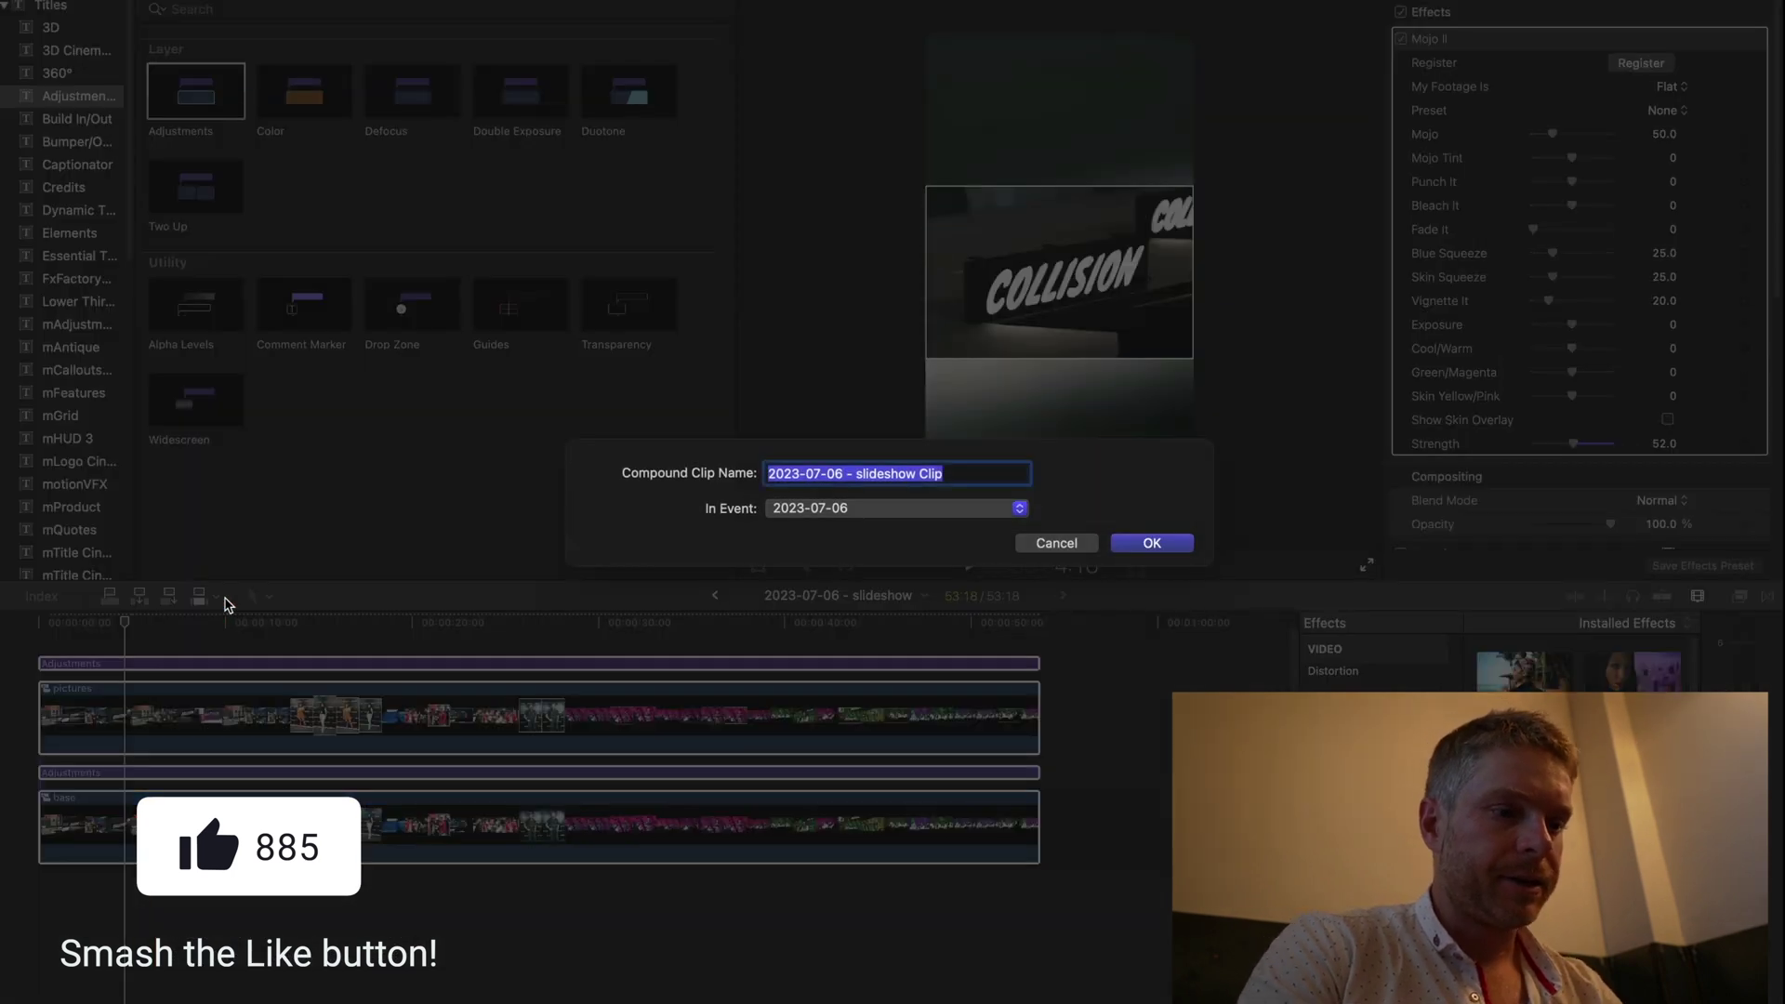
{"action": "type", "text": "final"}
{"action": "key", "text": "Return"}
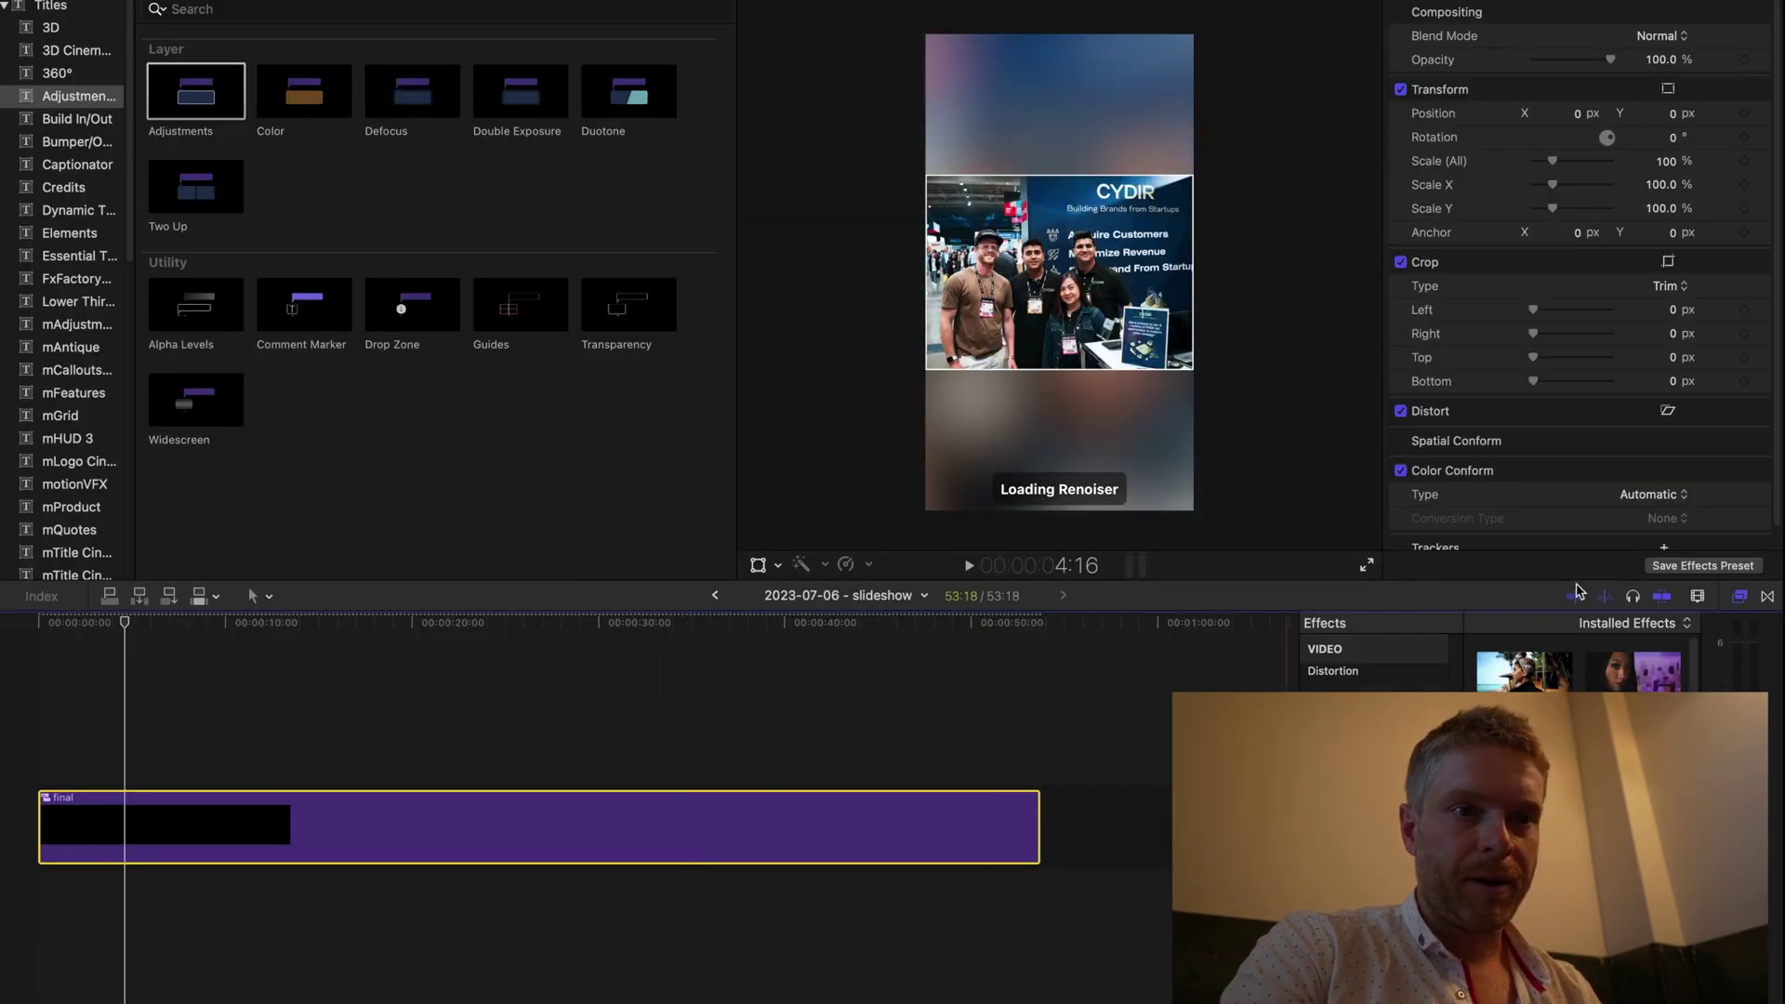
Step: Add a simple blur transition to the start and to the end of the final compound clip
{"action": "left_click", "coordinate": [1767, 597]}
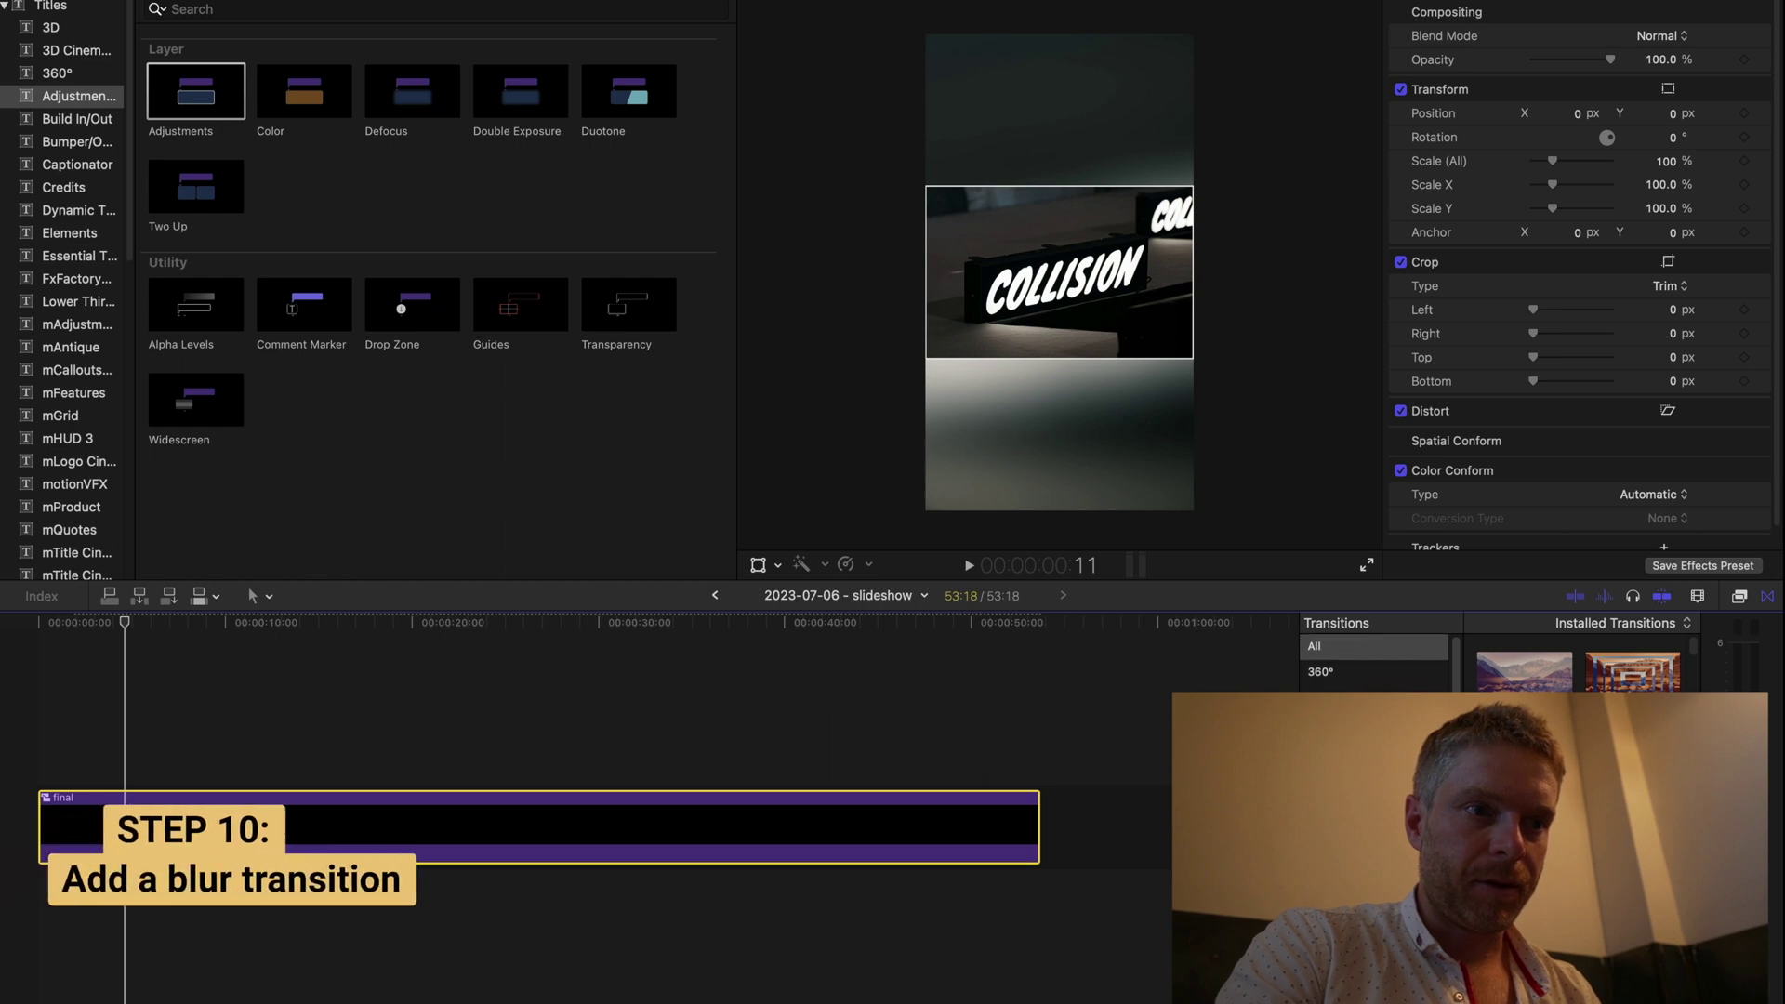
{"action": "left_click", "coordinate": [1348, 706]}
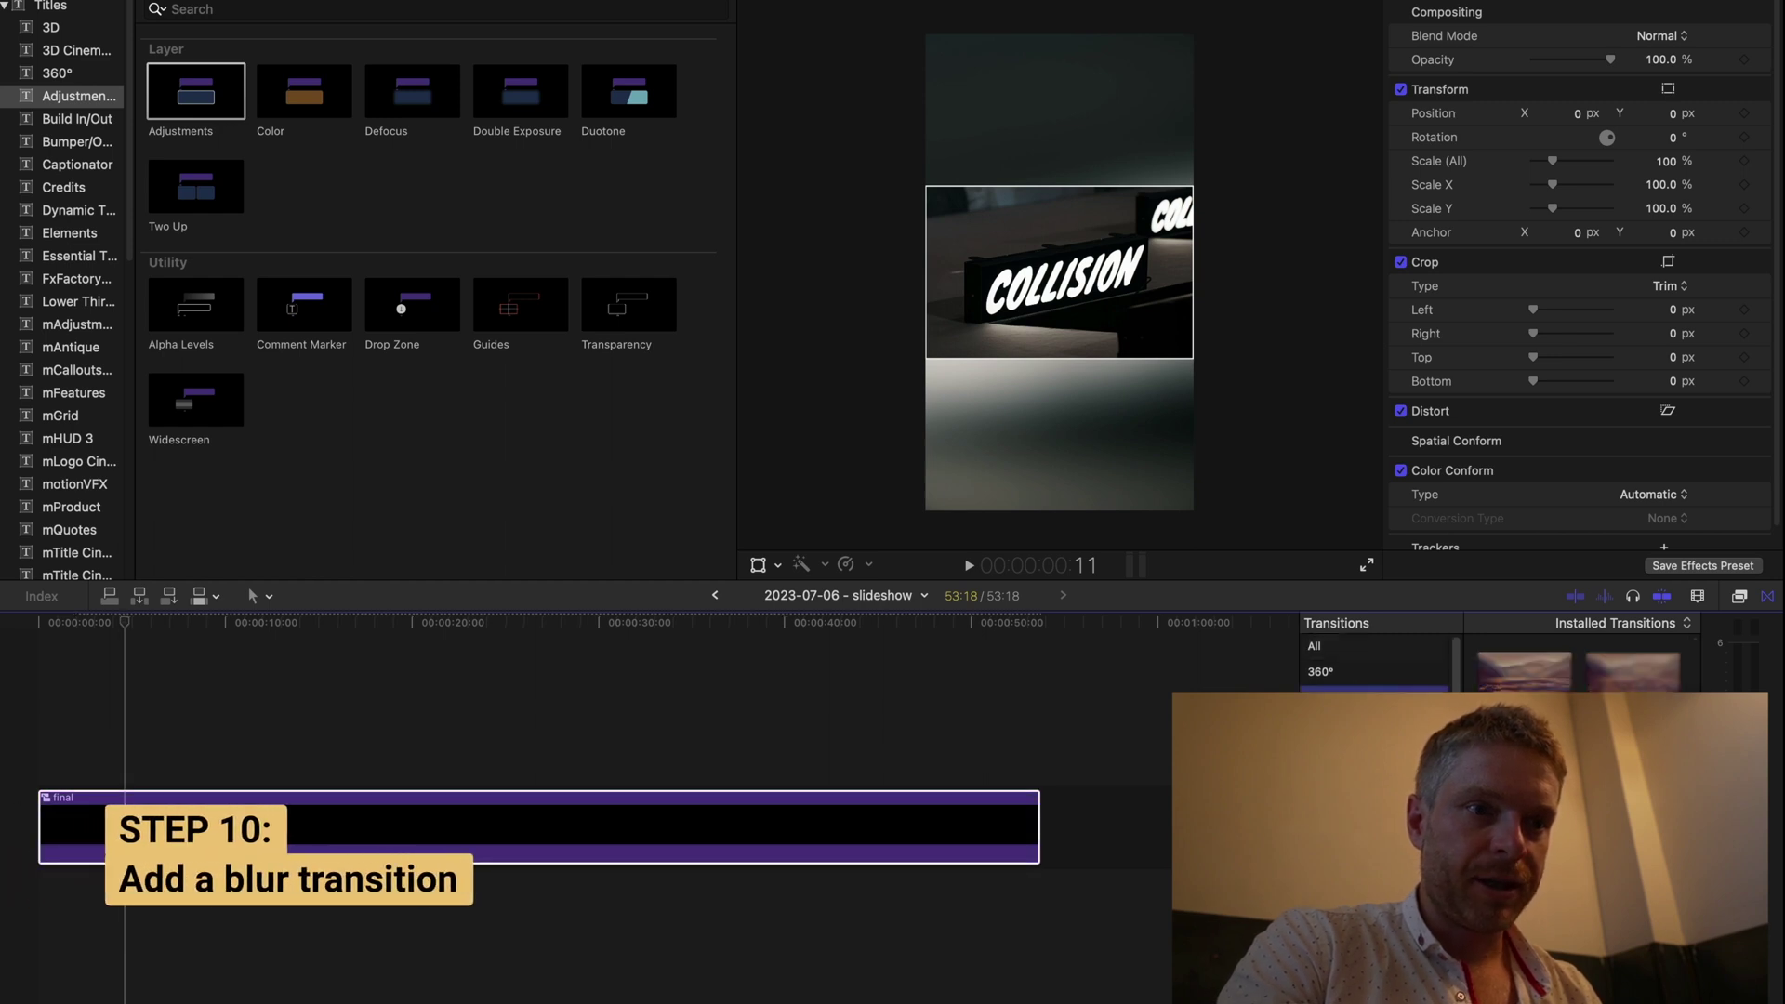
{"action": "left_click_drag", "start_coordinate": [1524, 672], "coordinate": [577, 787]}
{"action": "left_click_drag", "start_coordinate": [89, 830], "coordinate": [84, 830]}
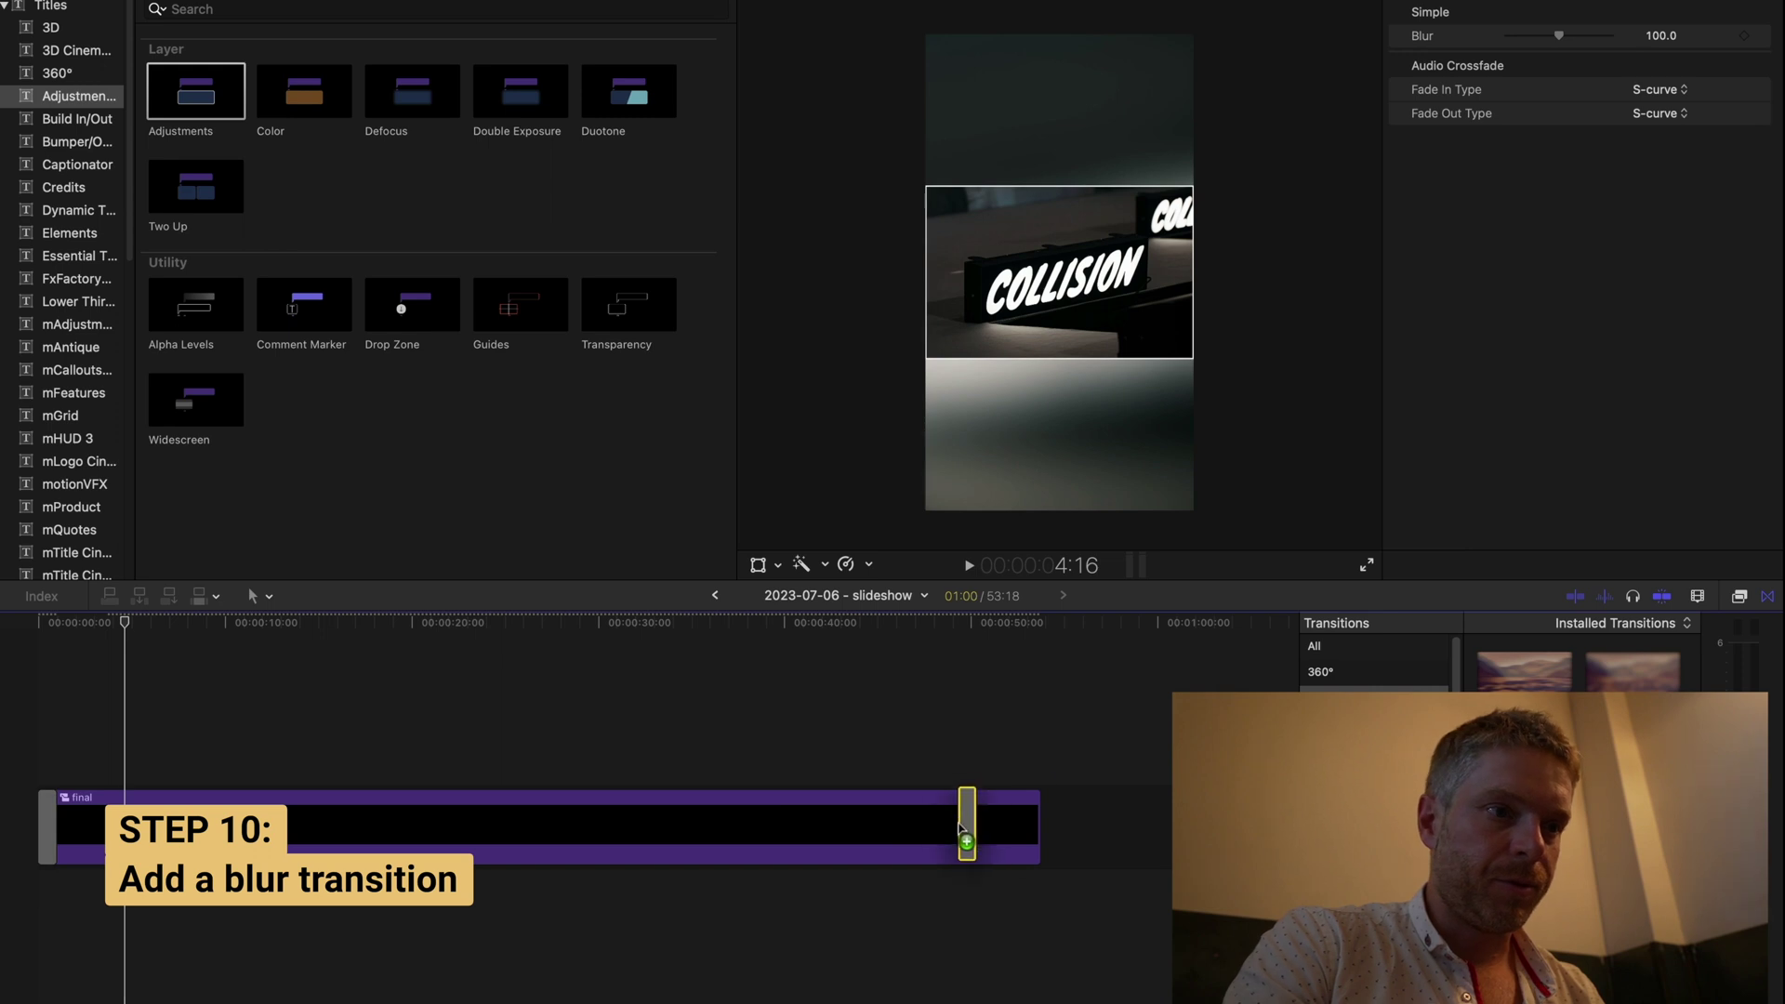
{"action": "left_click_drag", "start_coordinate": [959, 829], "coordinate": [987, 825]}
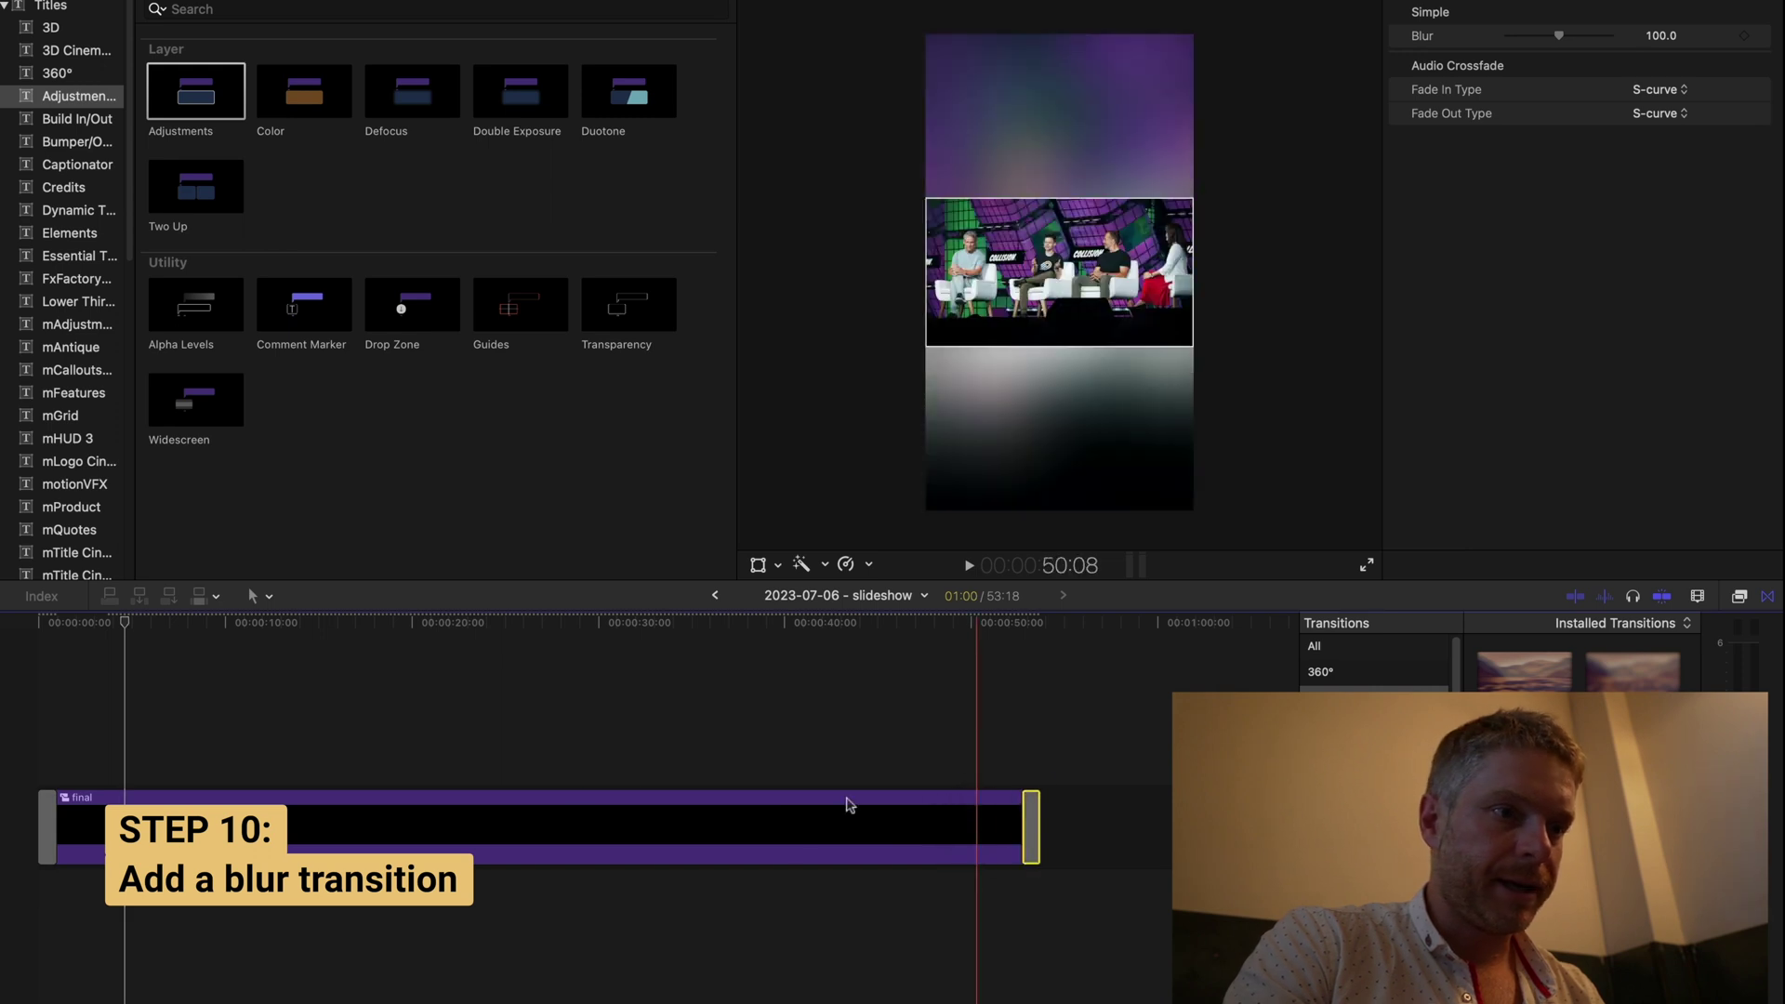
Step: Shorten the blur transition at the start of the final clip to well under one second
{"action": "scroll", "coordinate": [30, 753], "scroll_direction": "up", "scroll_amount": 6}
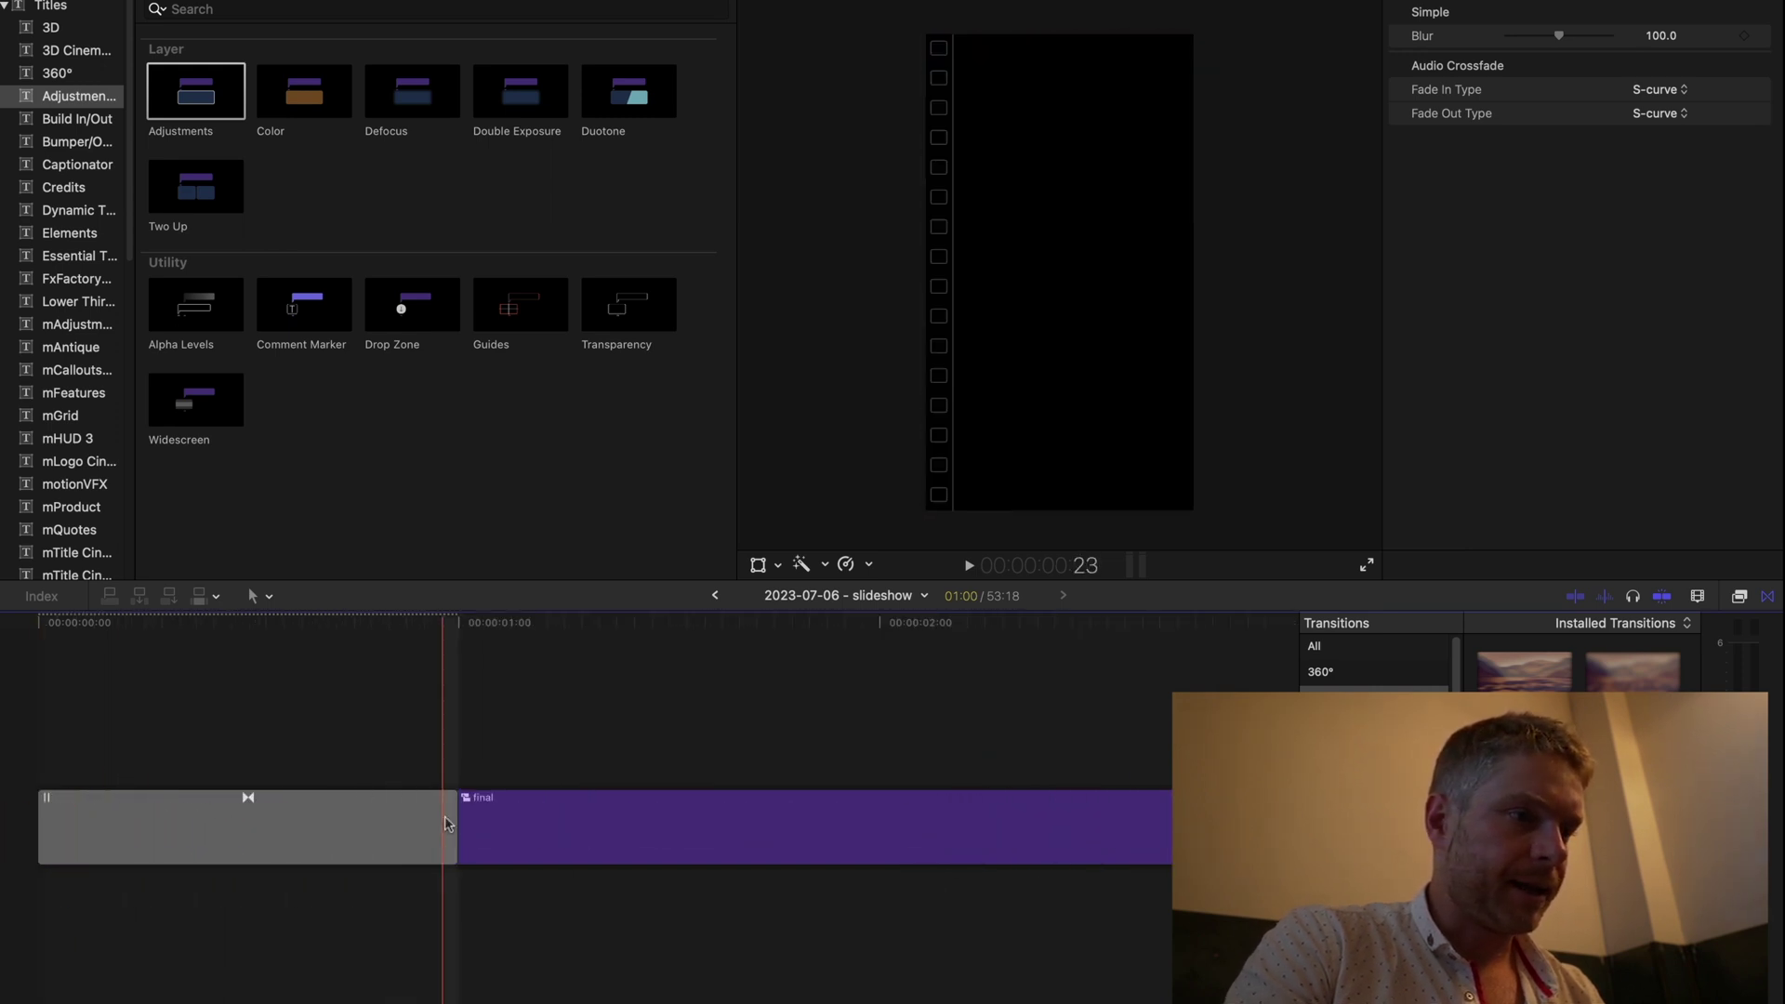
{"action": "left_click_drag", "start_coordinate": [449, 823], "coordinate": [189, 831]}
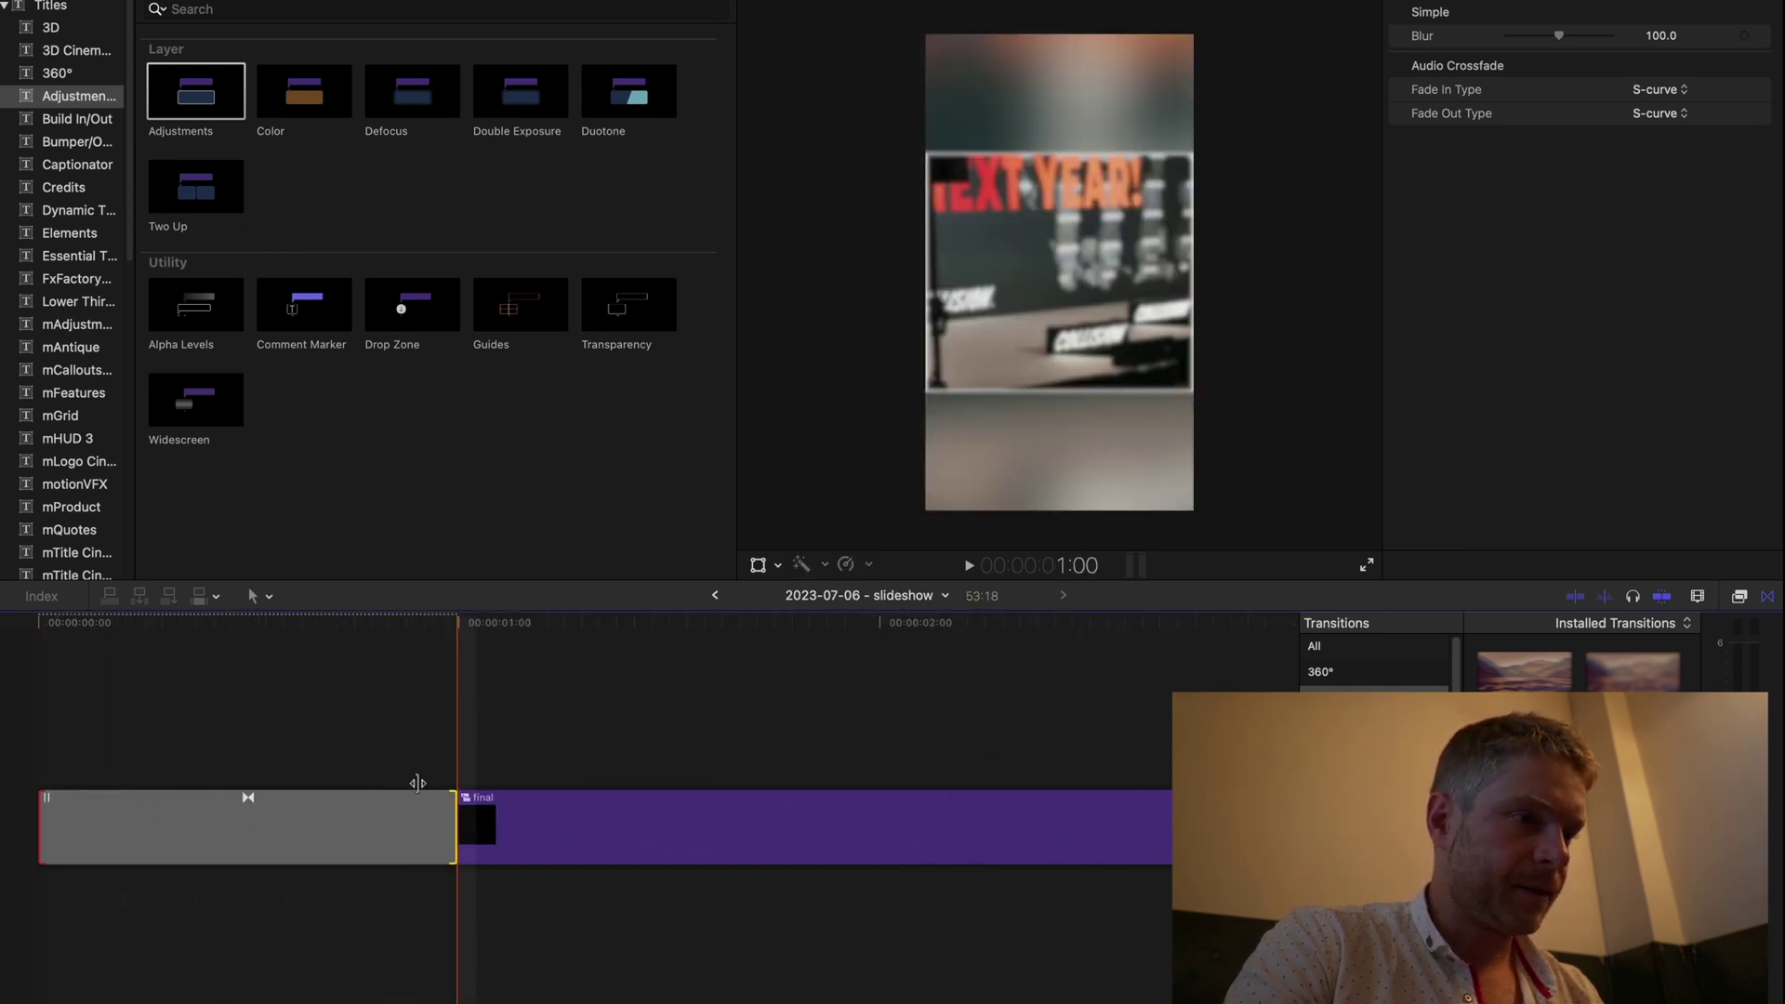
{"action": "left_click", "coordinate": [351, 688]}
{"action": "mouse_move", "coordinate": [119, 814]}
{"action": "left_mouse_down"}
{"action": "mouse_move", "coordinate": [60, 820]}
{"action": "mouse_move", "coordinate": [116, 820]}
{"action": "left_mouse_up"}
{"action": "key", "text": "shift+z"}
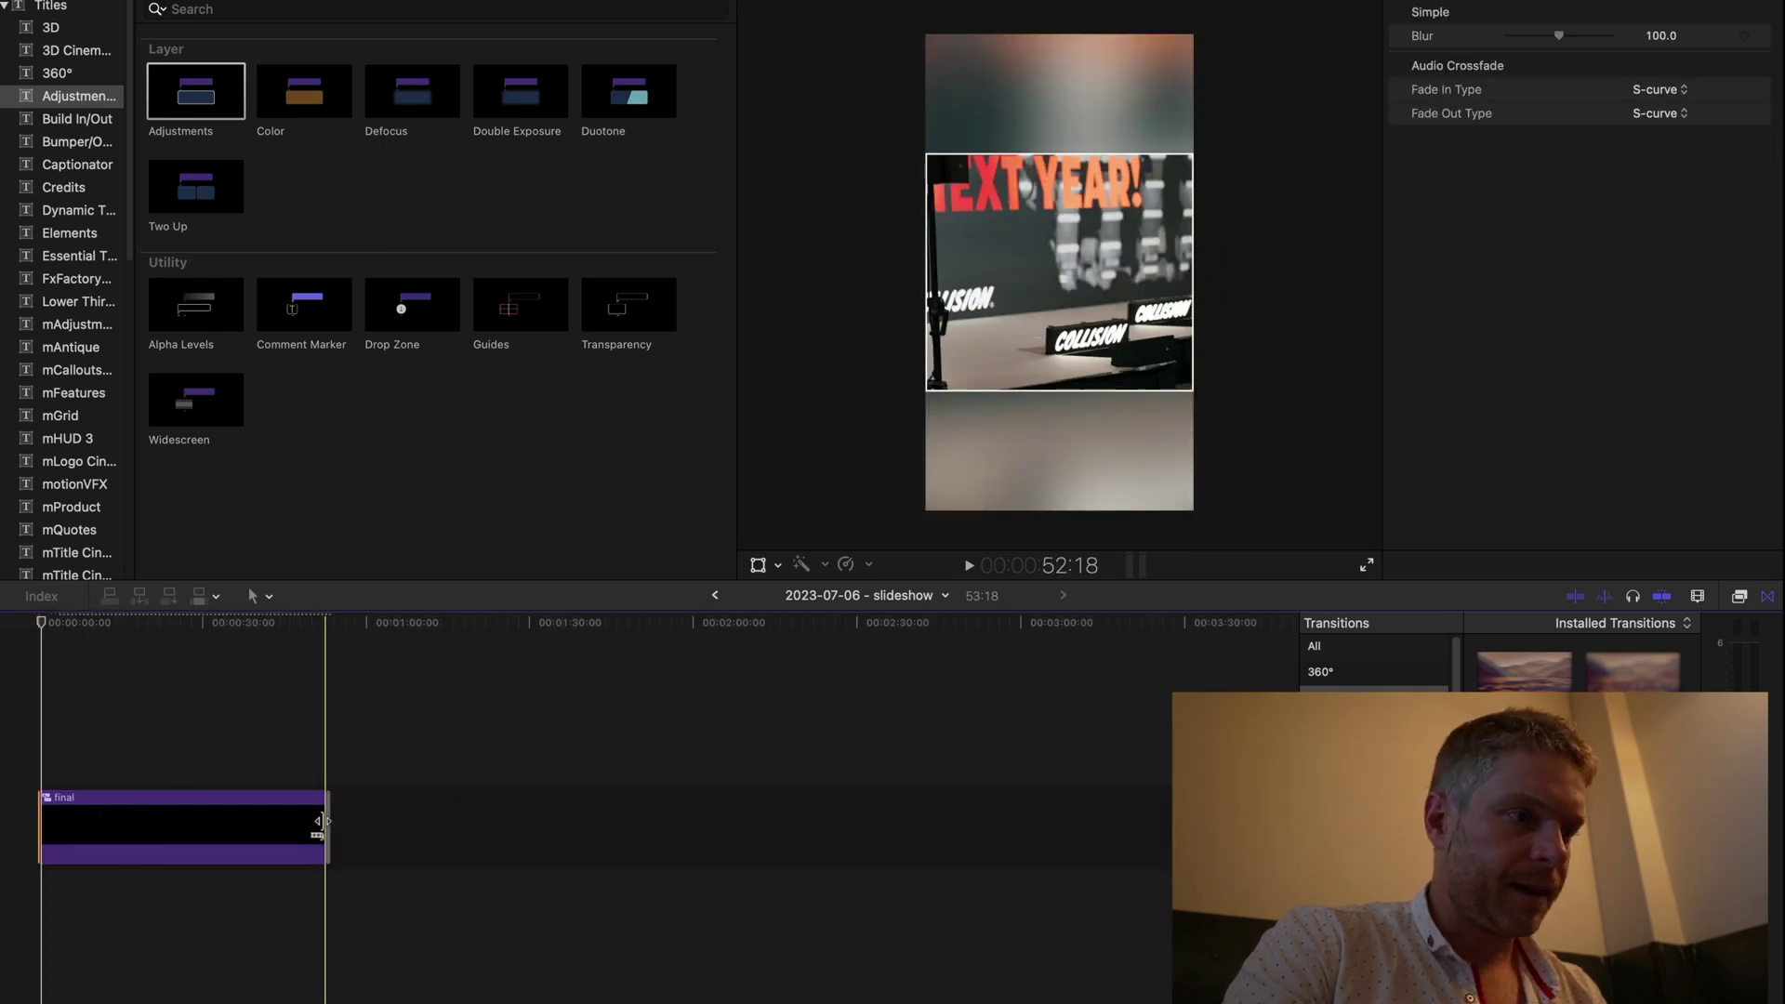
Step: Shorten the blur transition at the end of the final clip and play the slideshow from the start
{"action": "key", "text": "super+="}
{"action": "key", "text": "super+="}
{"action": "key", "text": "super+="}
{"action": "left_click", "coordinate": [530, 836]}
{"action": "key", "text": "shift+z"}
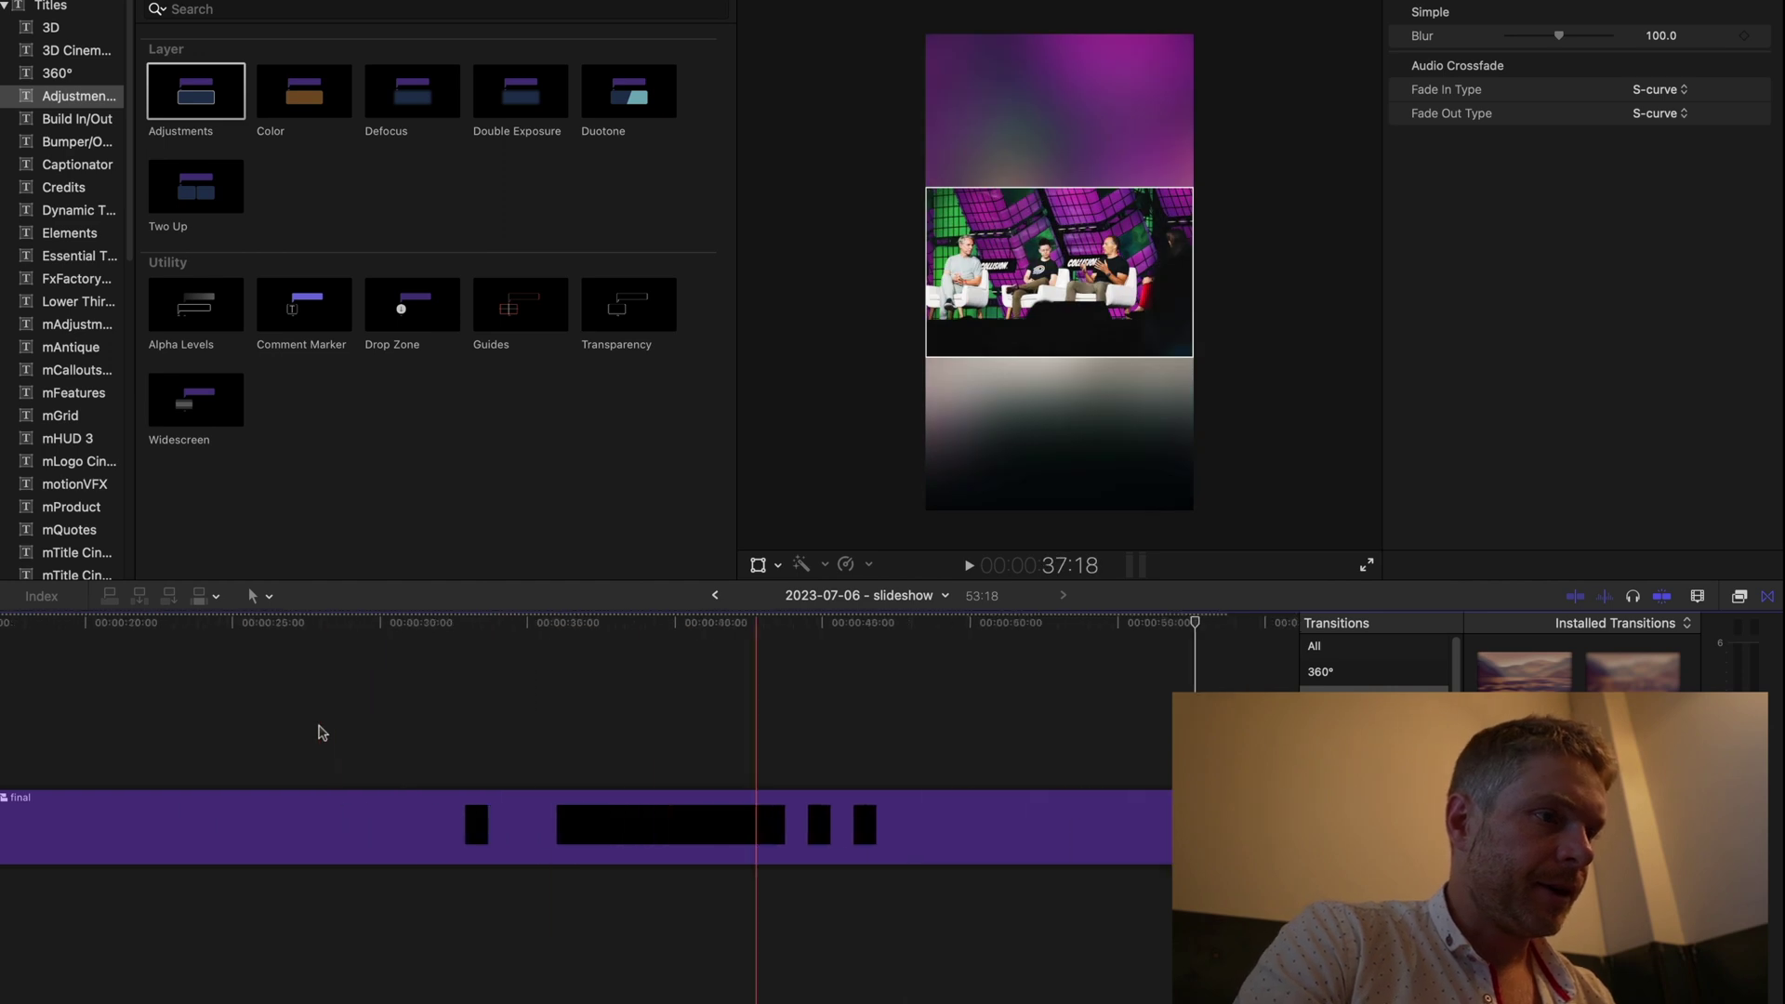
{"action": "left_click", "coordinate": [315, 683]}
{"action": "scroll", "coordinate": [315, 624], "scroll_direction": "left", "scroll_amount": 4}
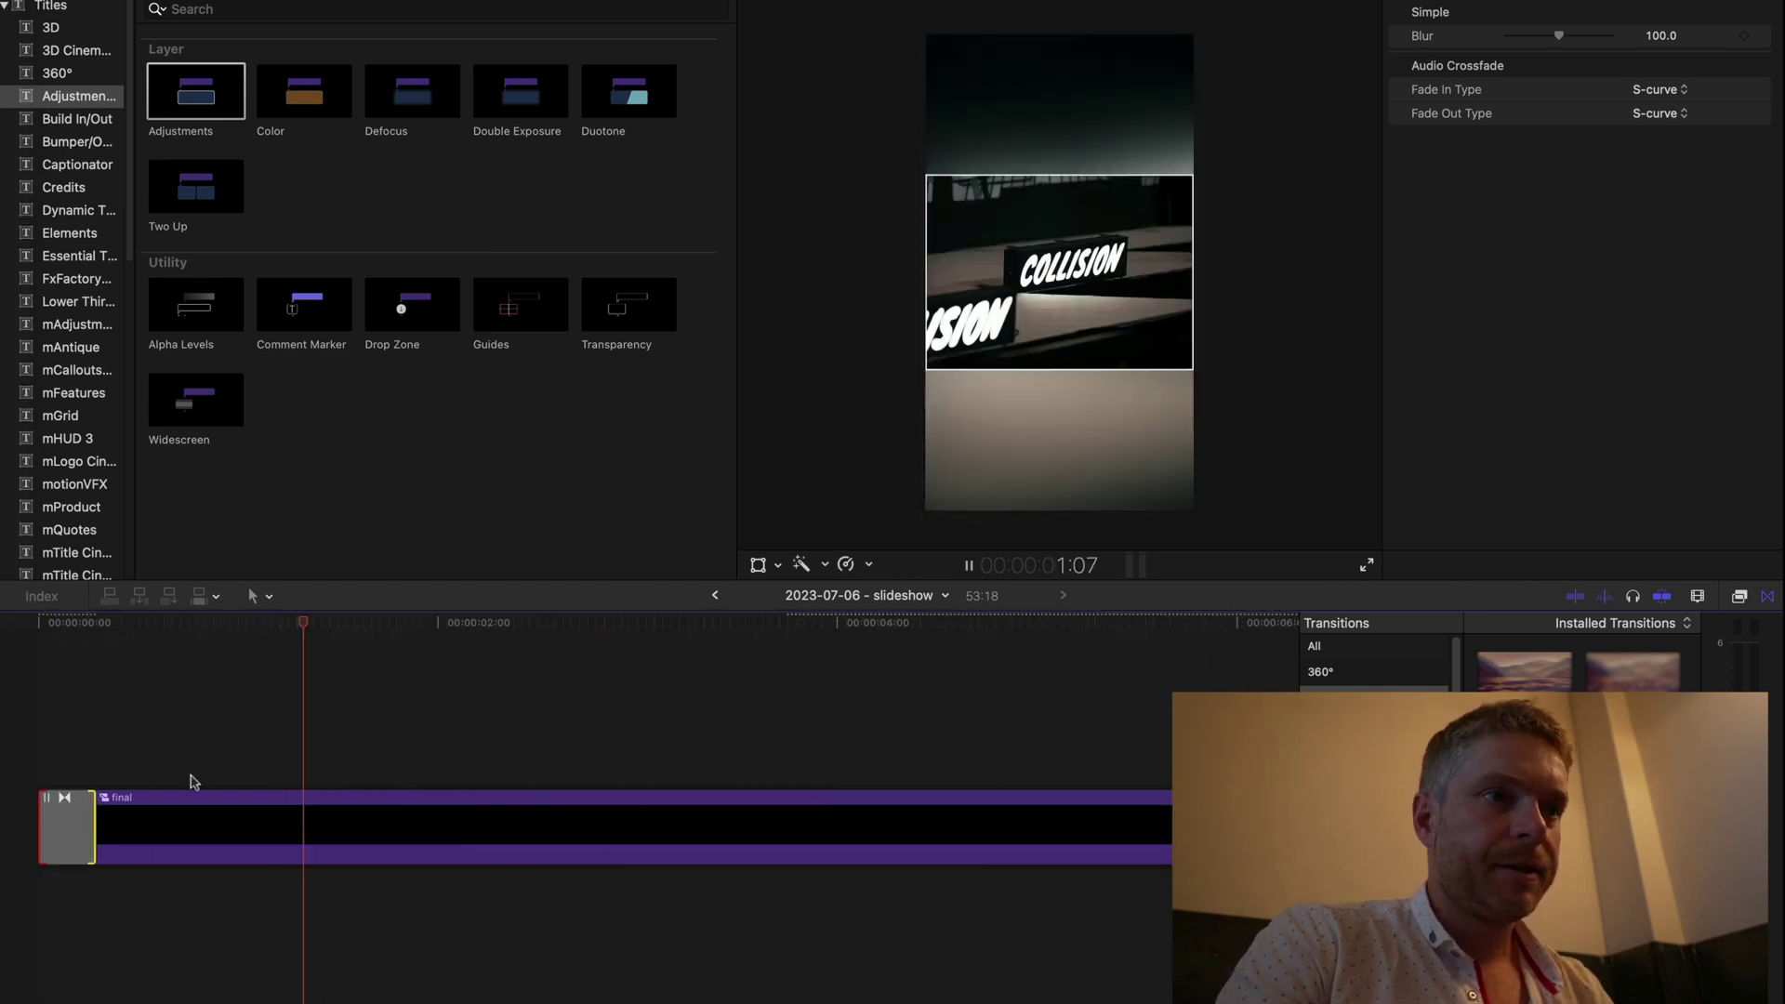
{"action": "scroll", "coordinate": [194, 781], "scroll_direction": "down", "scroll_amount": 5}
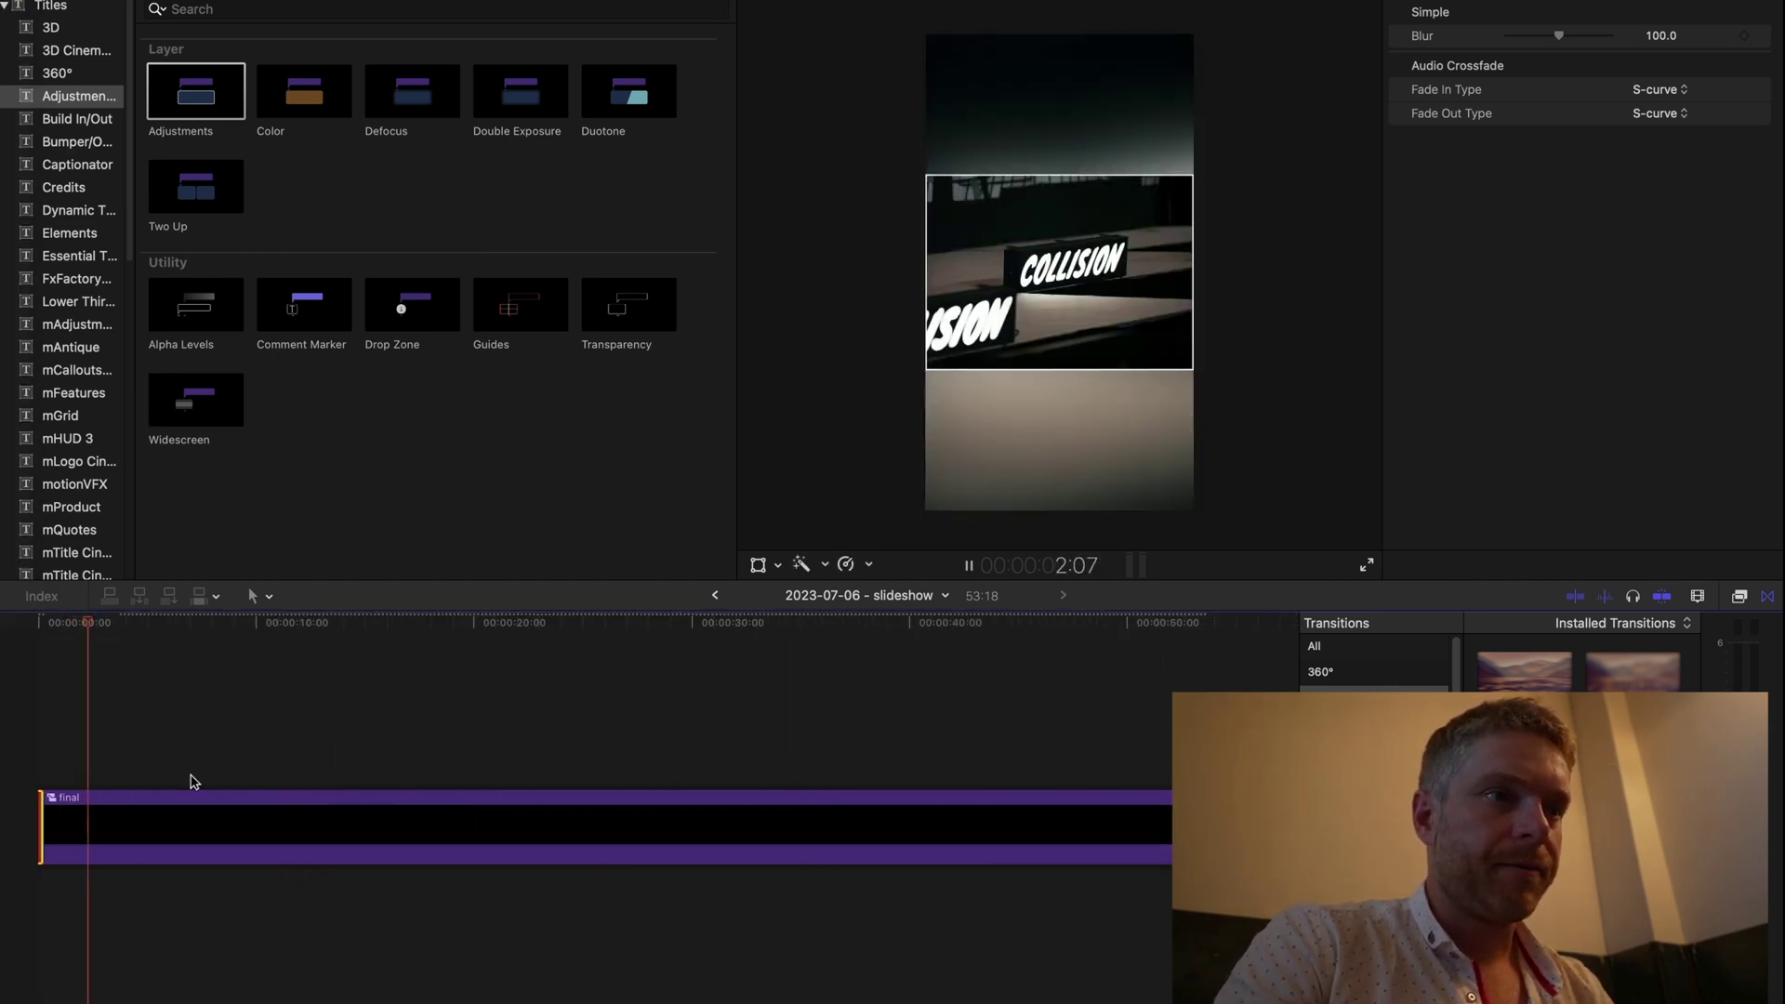